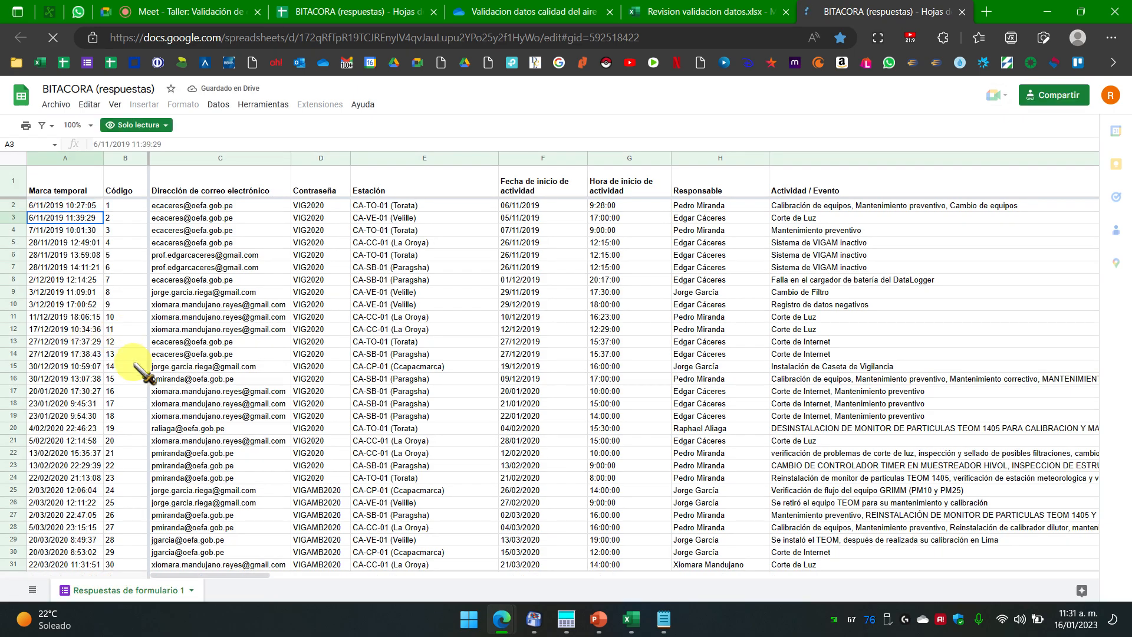
# Step: Jump to the log's last rows and copy the multi-line Observaciones cell L6453 for CA-PISCO-03 (Pisco)
pyautogui.scroll(-10, 141, 377)
pyautogui.hotkey('ctrl', 'Down')
pyautogui.scroll(-3, 97, 442)
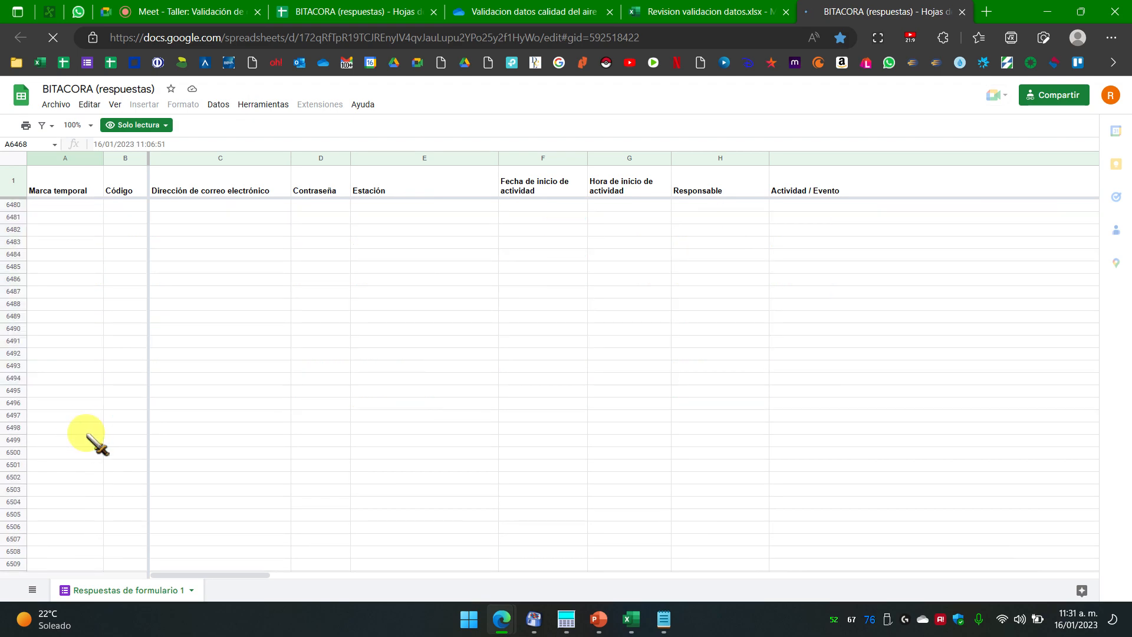
pyautogui.hotkey('ctrl', 'Up')
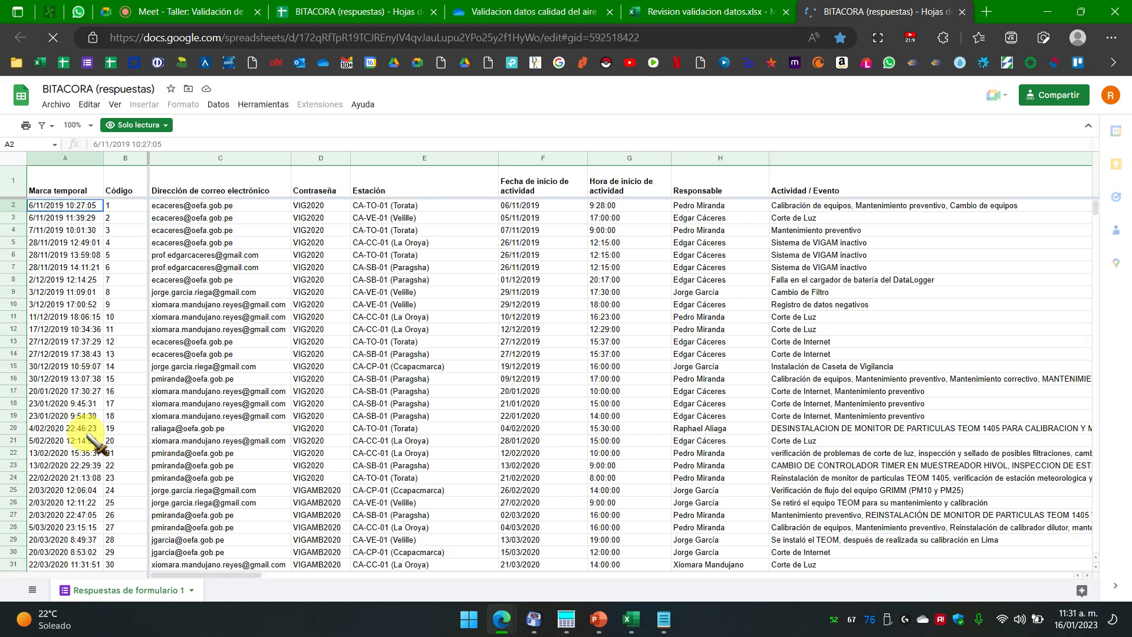
pyautogui.hotkey('ctrl', 'Down')
pyautogui.scroll(-1, 274, 416)
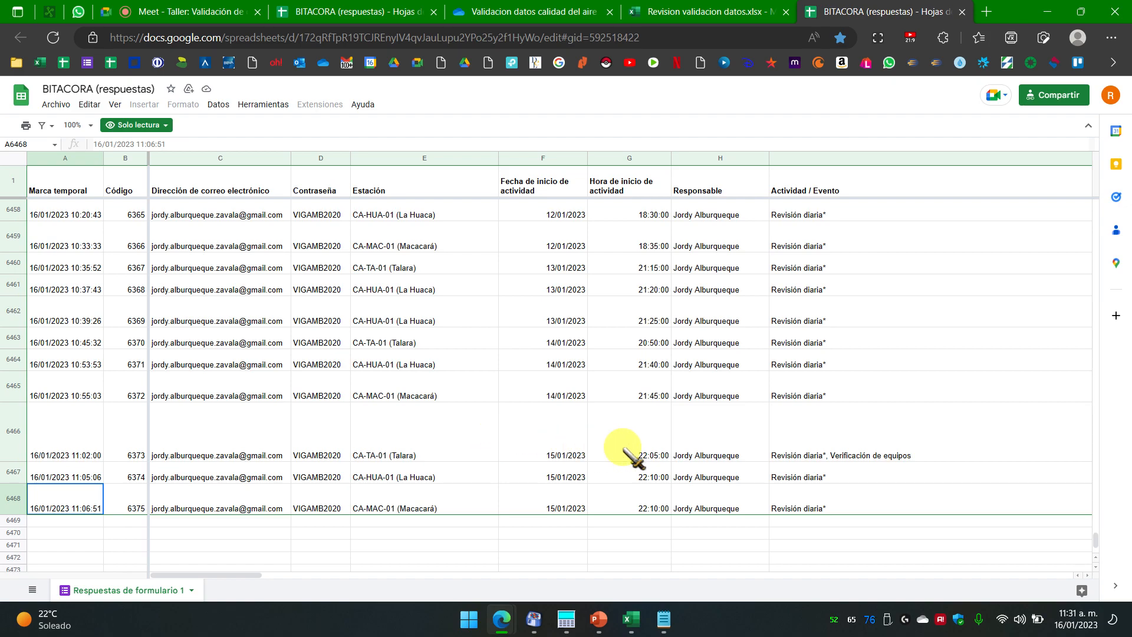
pyautogui.scroll(2, 624, 450)
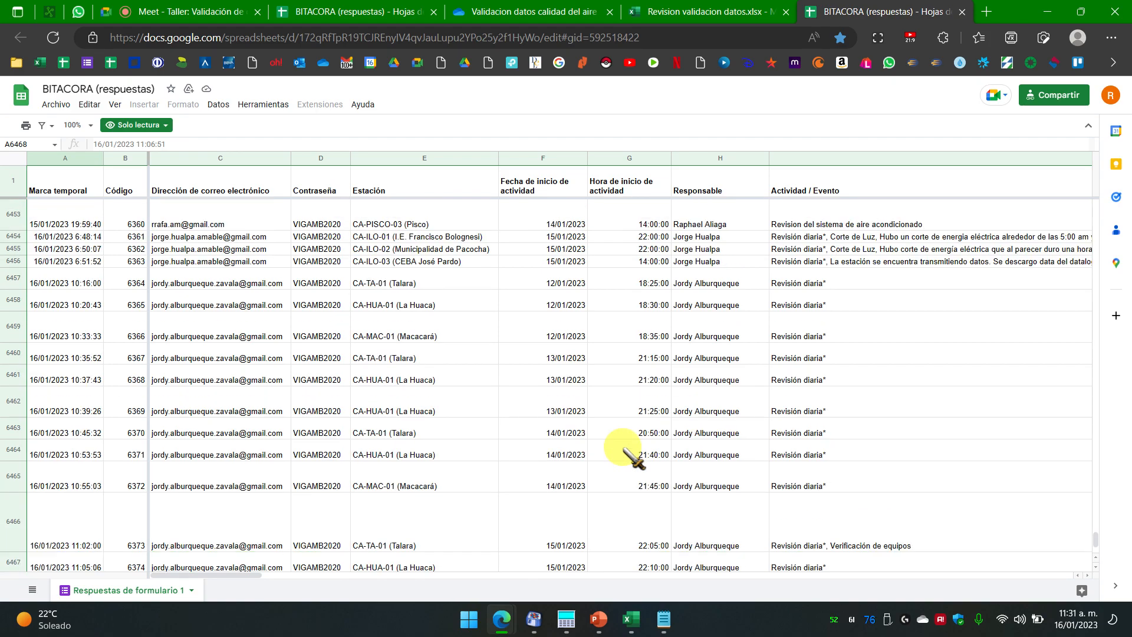
pyautogui.scroll(1, 625, 449)
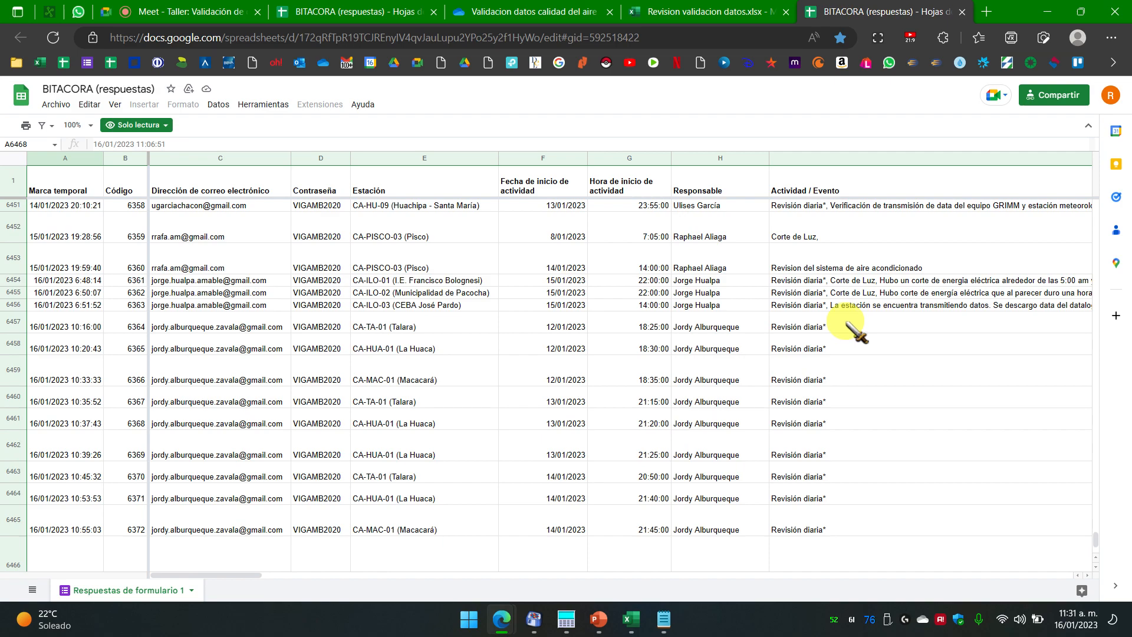
pyautogui.click(853, 259)
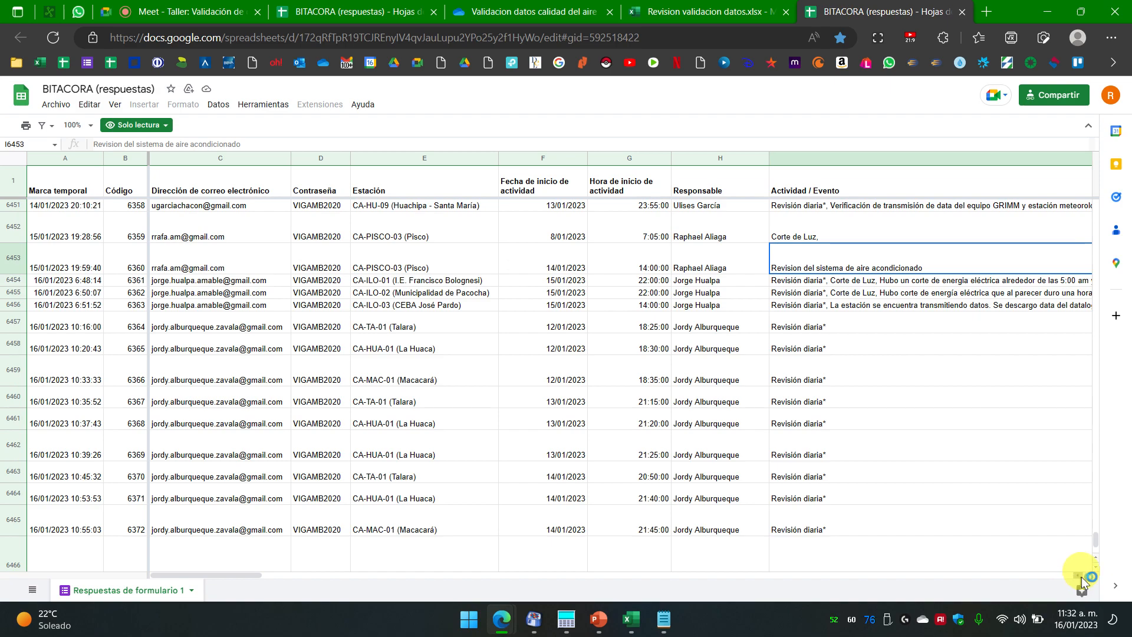
pyautogui.hscroll(5, 1090, 575)
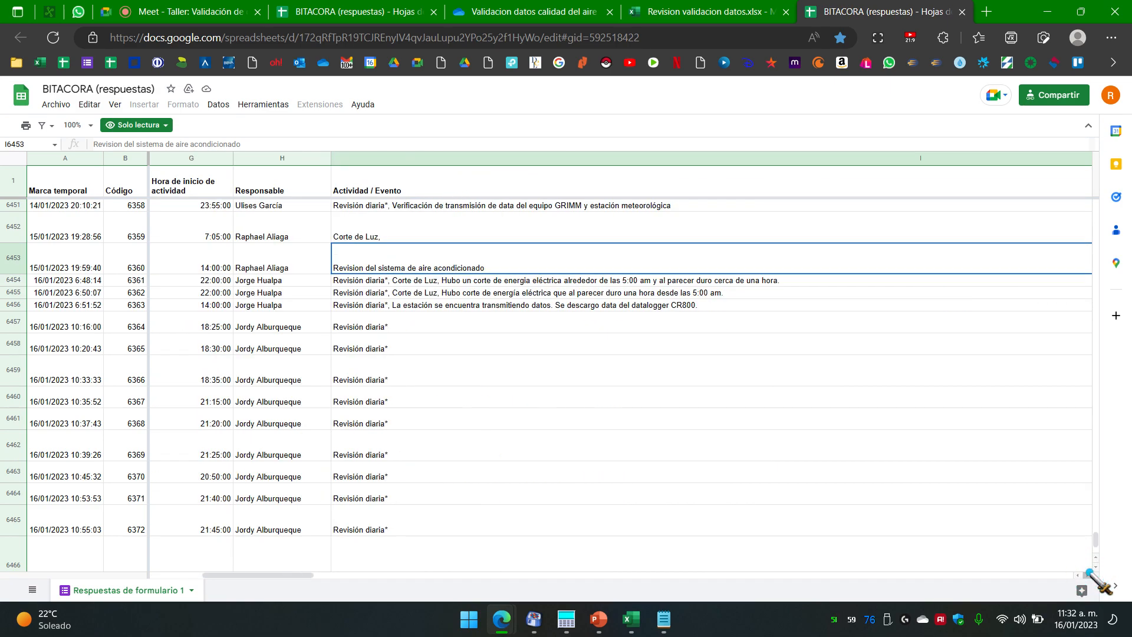
pyautogui.hscroll(2, 1092, 575)
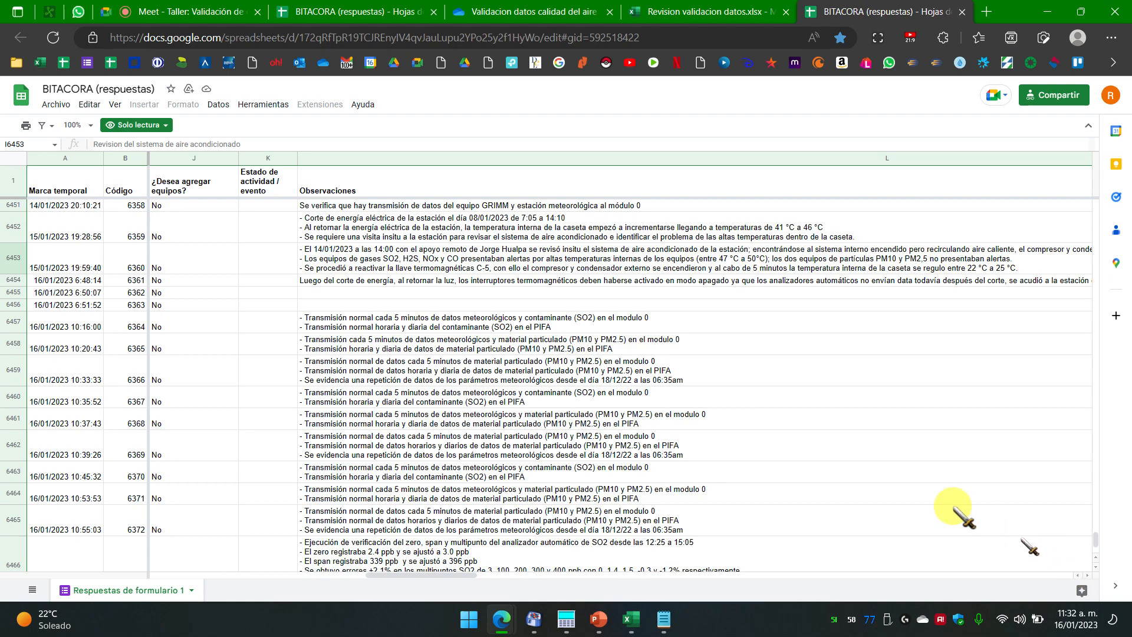
pyautogui.click(423, 264)
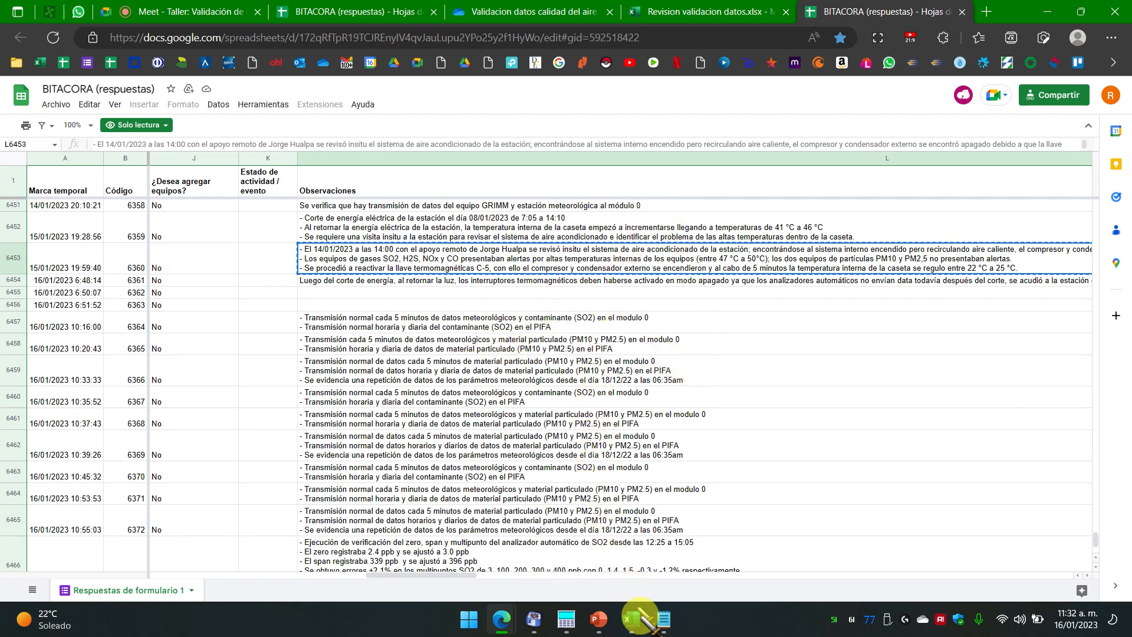
# Step: Switch to Excel and create a new blank workbook
pyautogui.moveTo(636, 626)
pyautogui.click(699, 546)
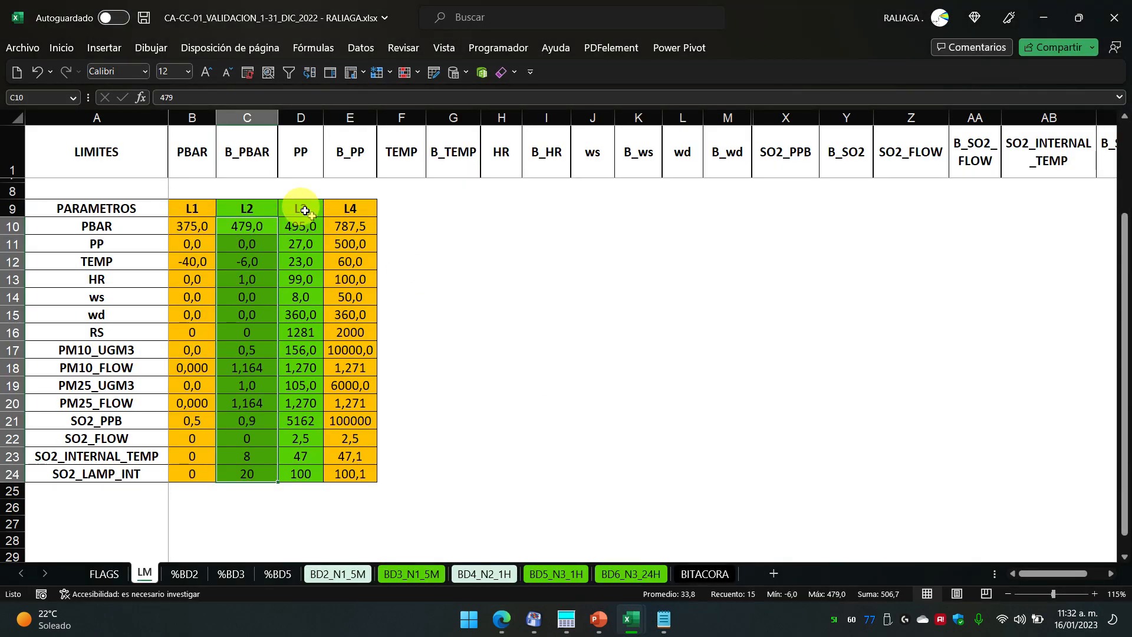
pyautogui.click(23, 48)
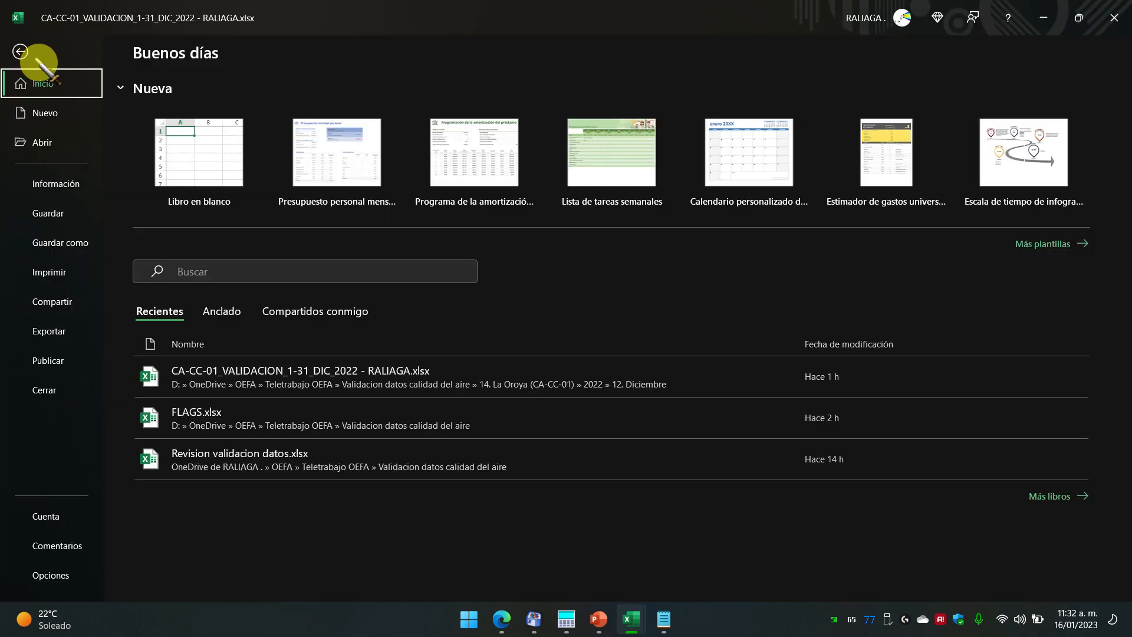
pyautogui.press('Escape')
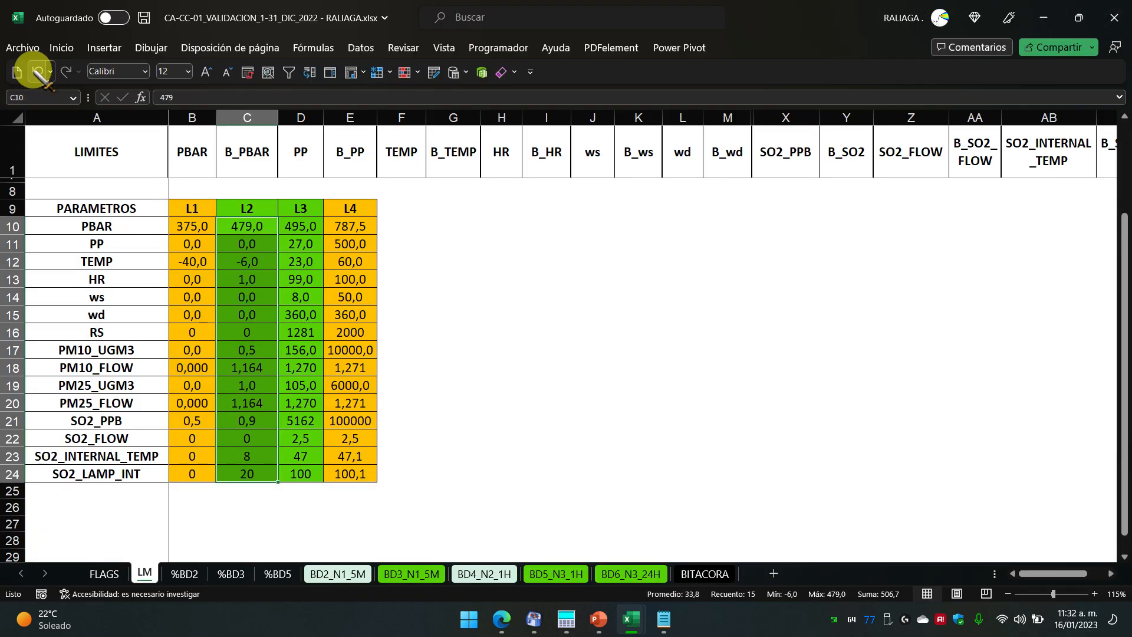
pyautogui.click(19, 71)
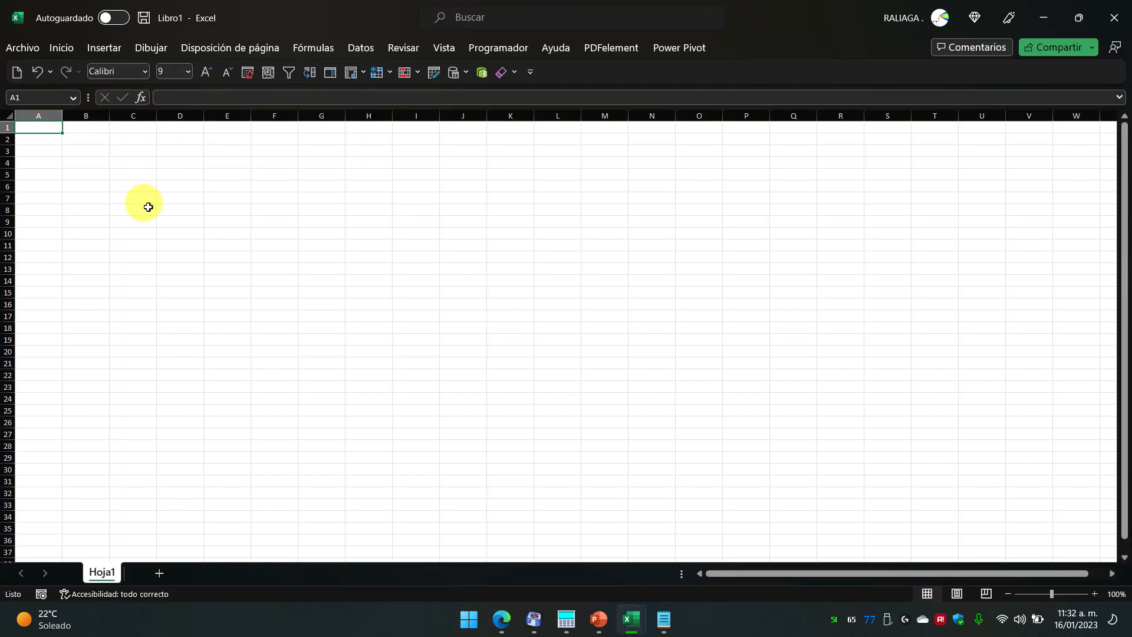
# Step: Try pasting the observation into A1, normally and as plain text, undoing both pastes
pyautogui.hotkey('ctrl', 'v')
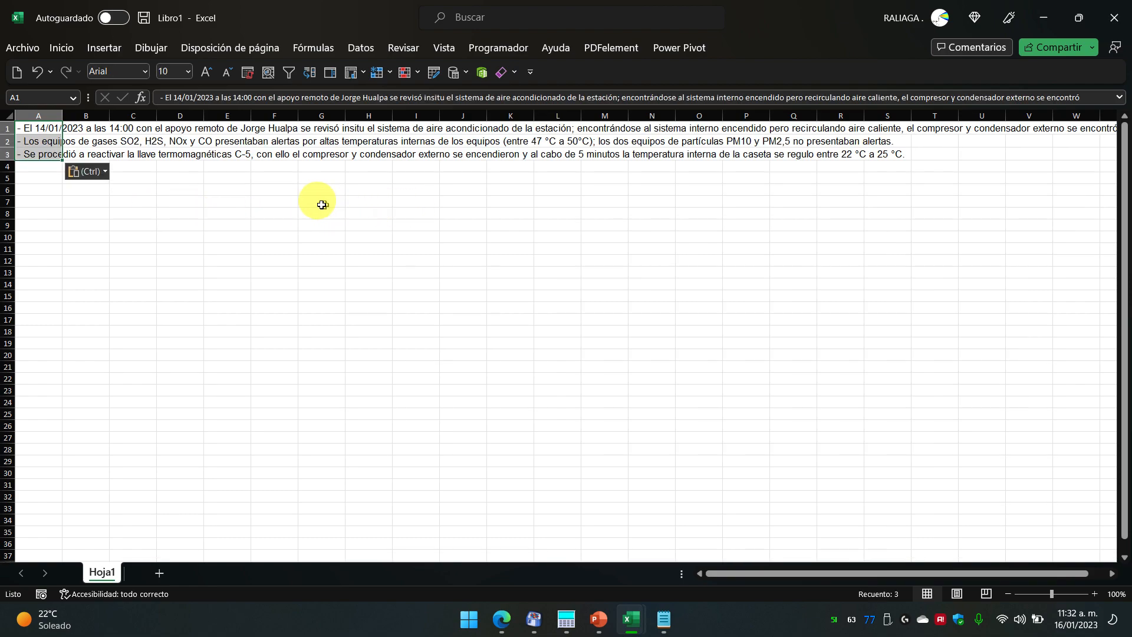
pyautogui.hotkey('ctrl', 'z')
pyautogui.rightClick(35, 126)
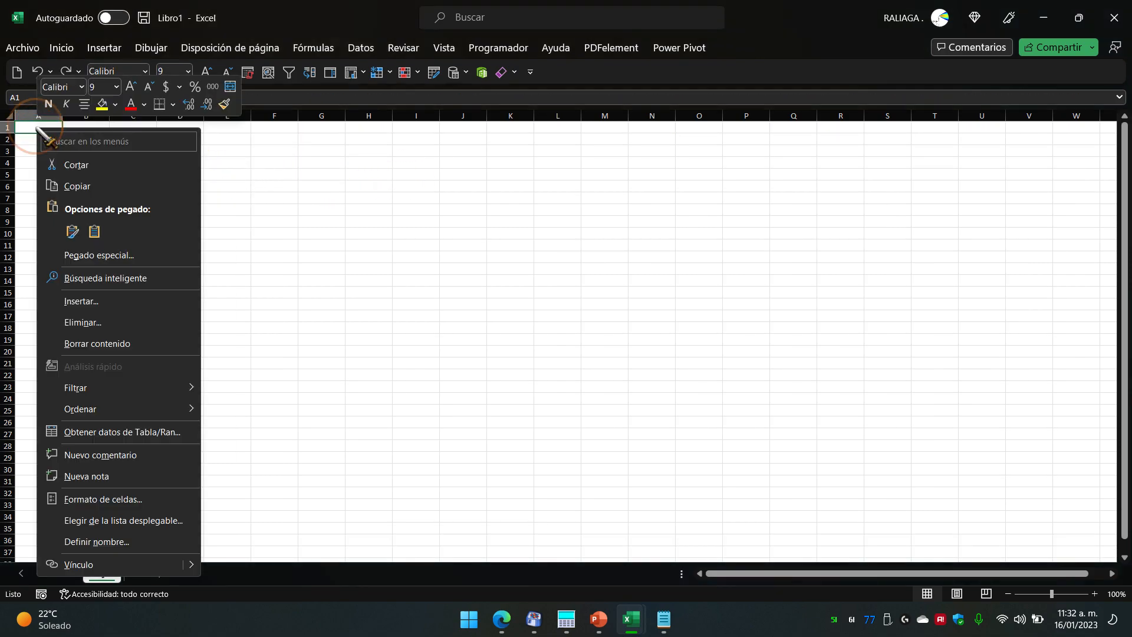
pyautogui.click(94, 231)
pyautogui.click(177, 196)
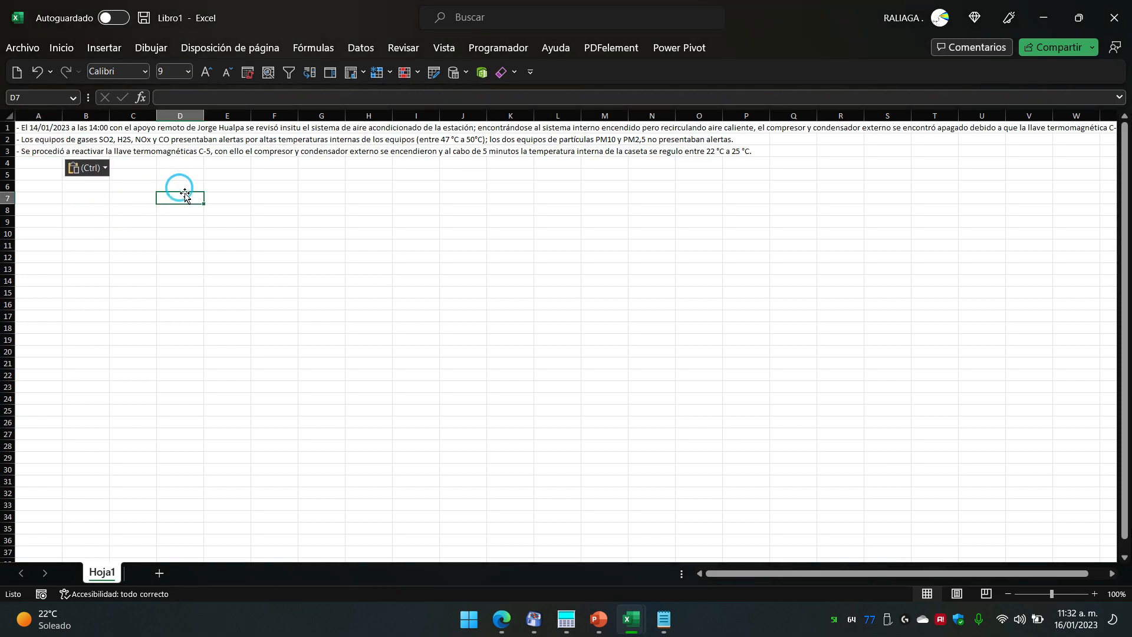
pyautogui.click(29, 127)
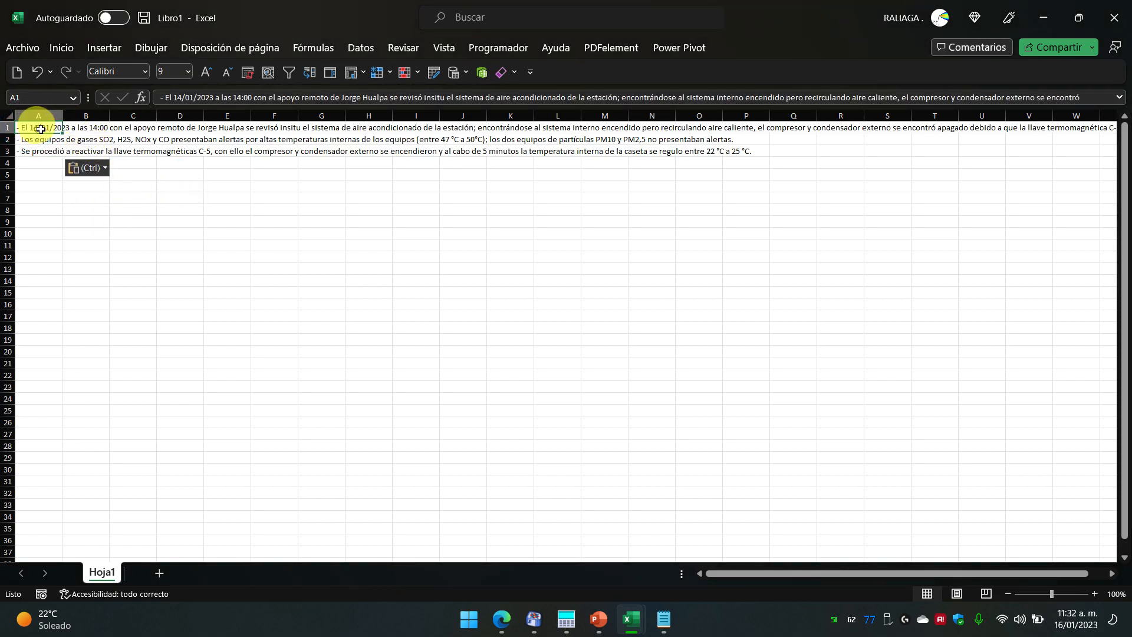
pyautogui.hotkey('ctrl', 'z')
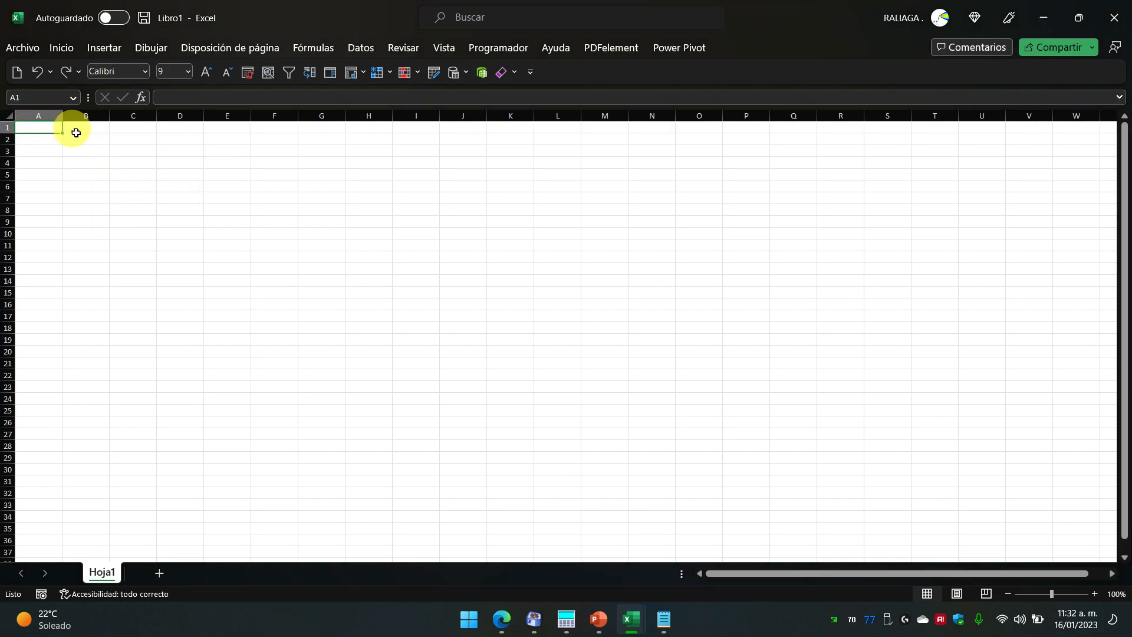
# Step: Paste the observation inside cell A1 and widen column A to lengthen the wrapped lines
pyautogui.doubleClick(43, 126)
pyautogui.hotkey('ctrl', 'v')
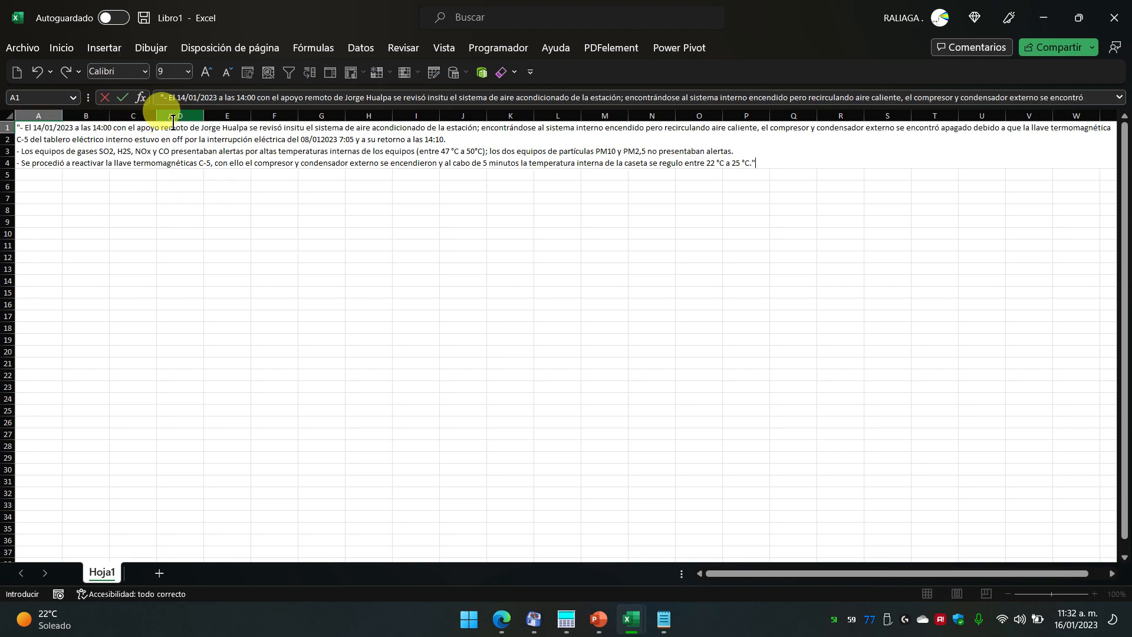
pyautogui.press('Tab')
pyautogui.moveTo(62, 115); pyautogui.dragTo(833, 118)
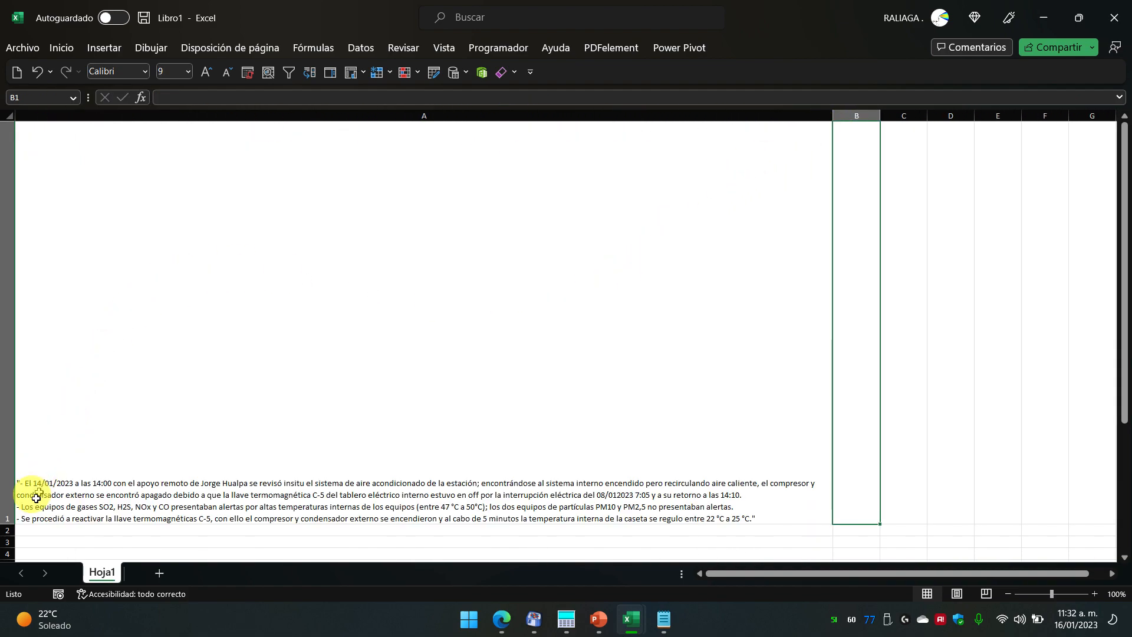
pyautogui.doubleClick(10, 525)
pyautogui.keyDown('ctrl'); pyautogui.scroll(2, 243, 216); pyautogui.keyUp('ctrl')
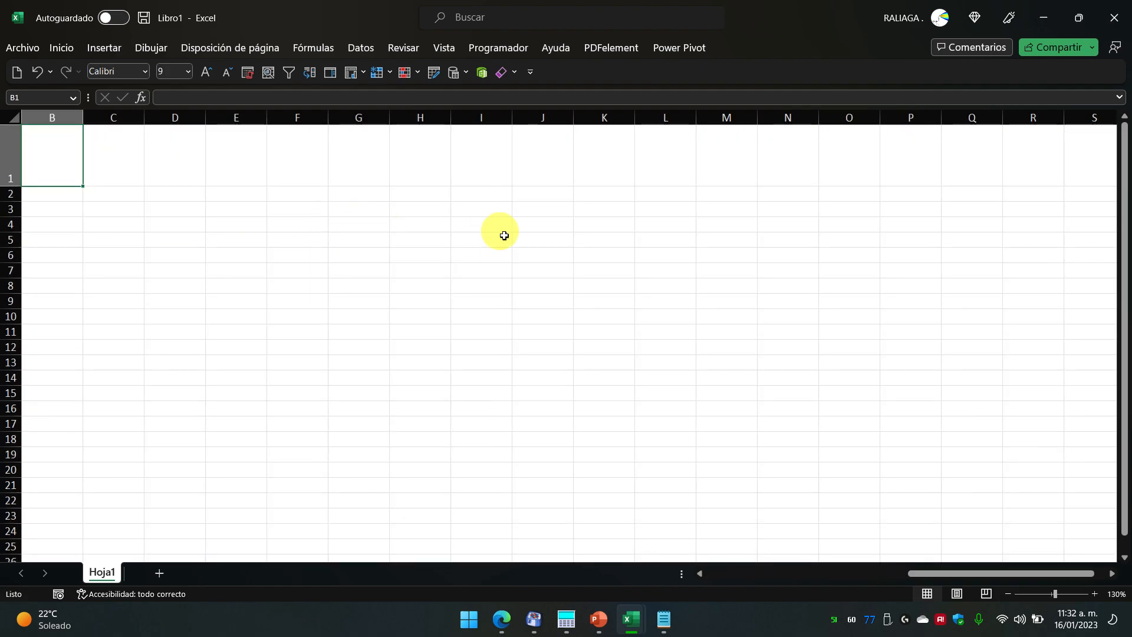
pyautogui.middleClick(496, 227)
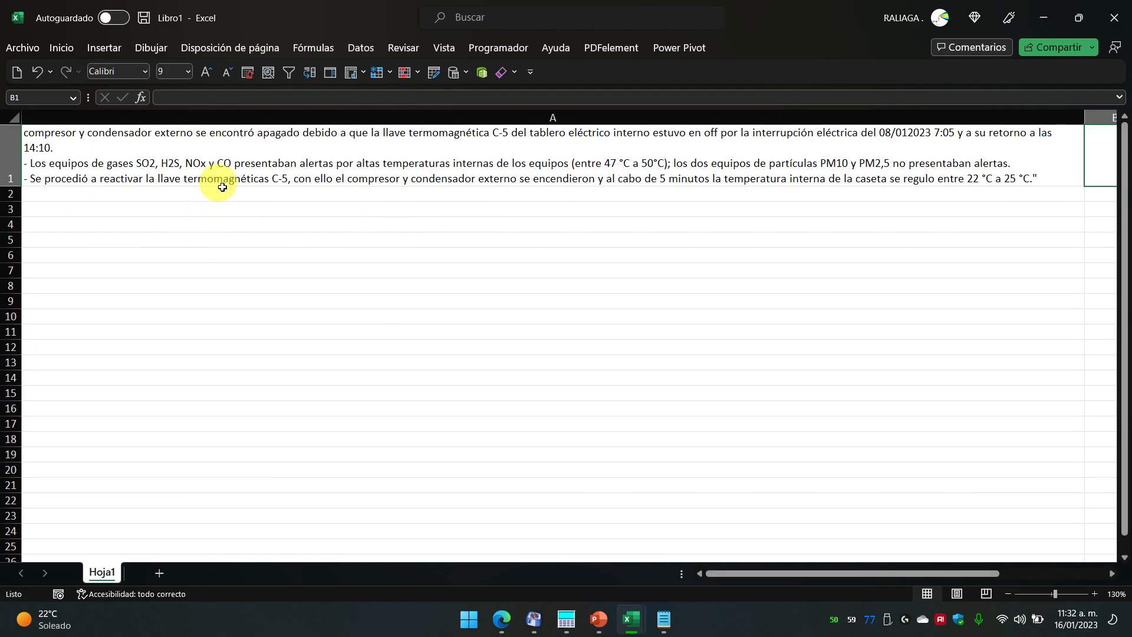
# Step: Drag row 1 taller so A1's full wrapped observation is visible
pyautogui.click(298, 158)
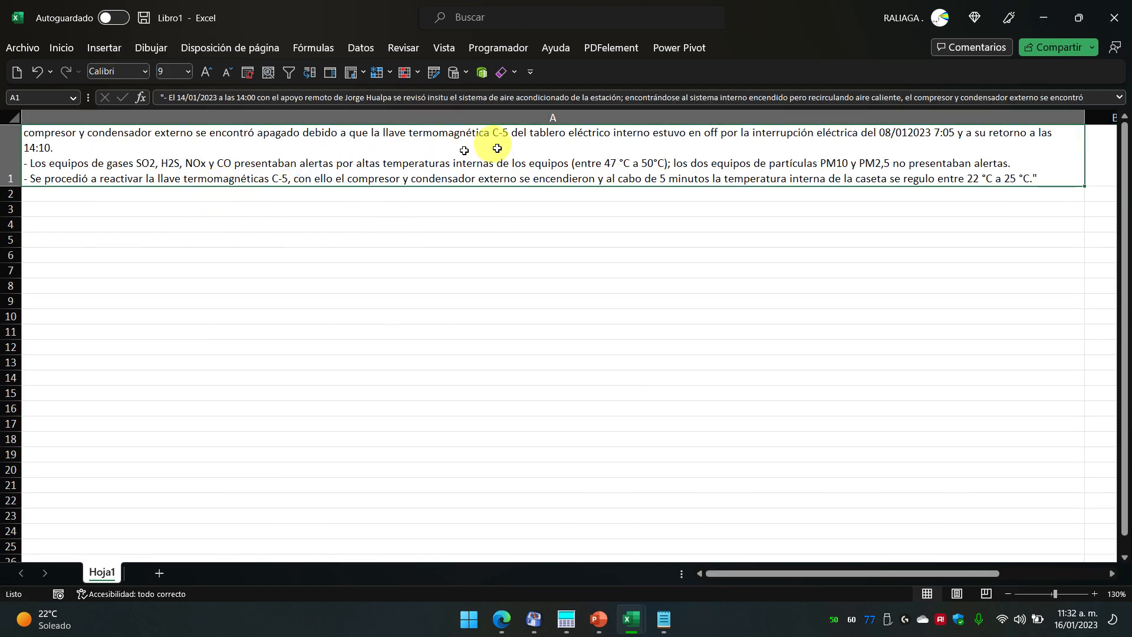
pyautogui.doubleClick(900, 154)
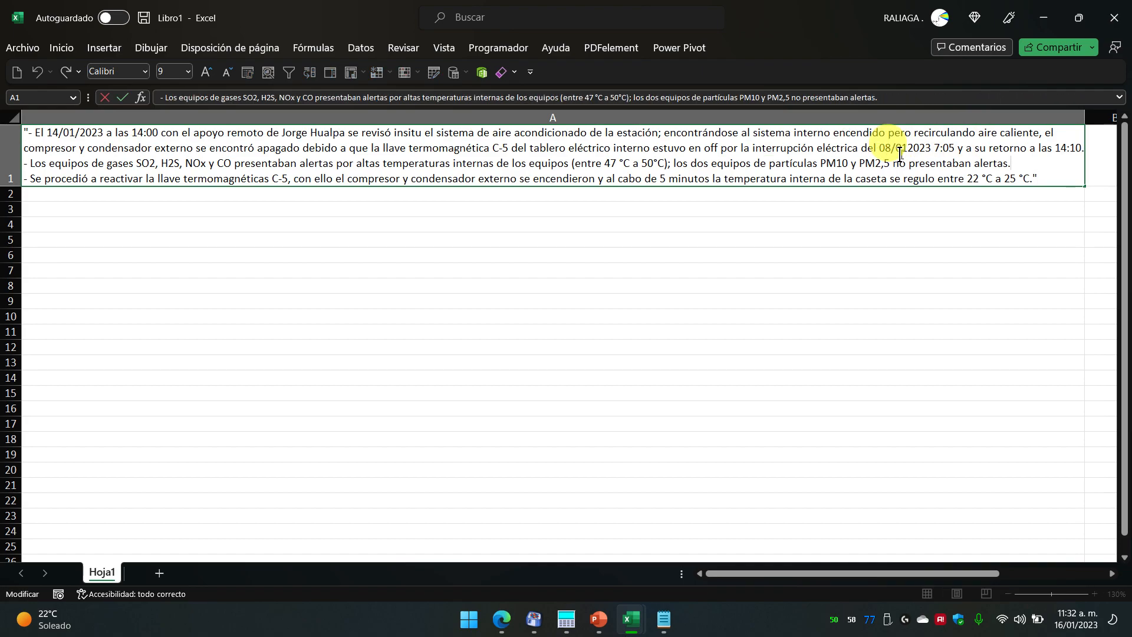
pyautogui.press('Escape')
pyautogui.moveTo(11, 184); pyautogui.dragTo(11, 244)
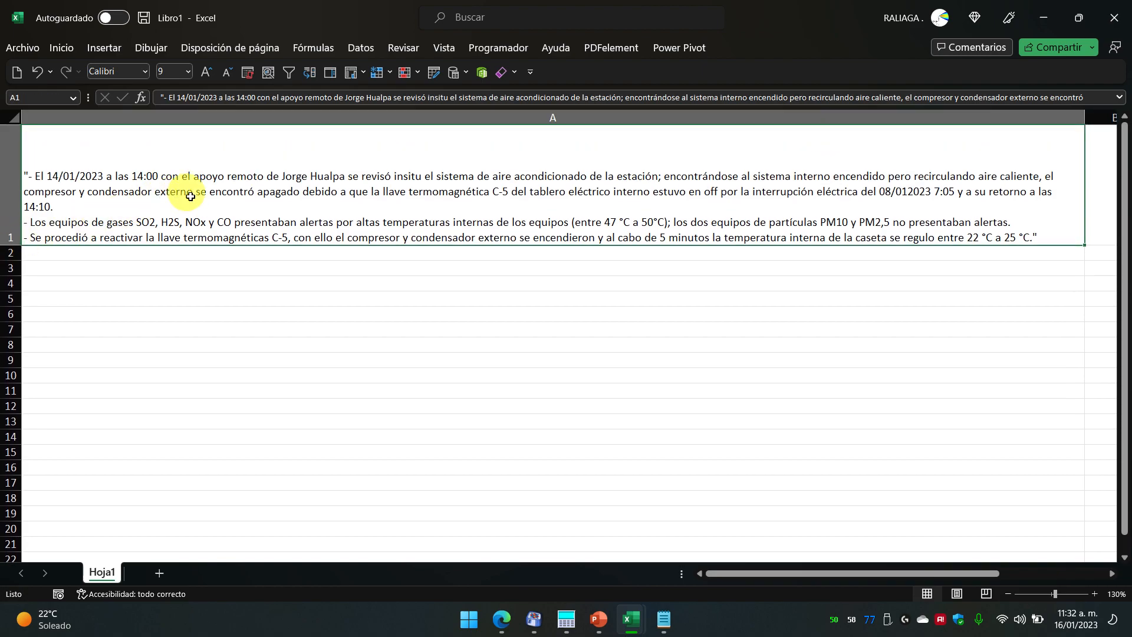
pyautogui.click(250, 297)
pyautogui.click(370, 203)
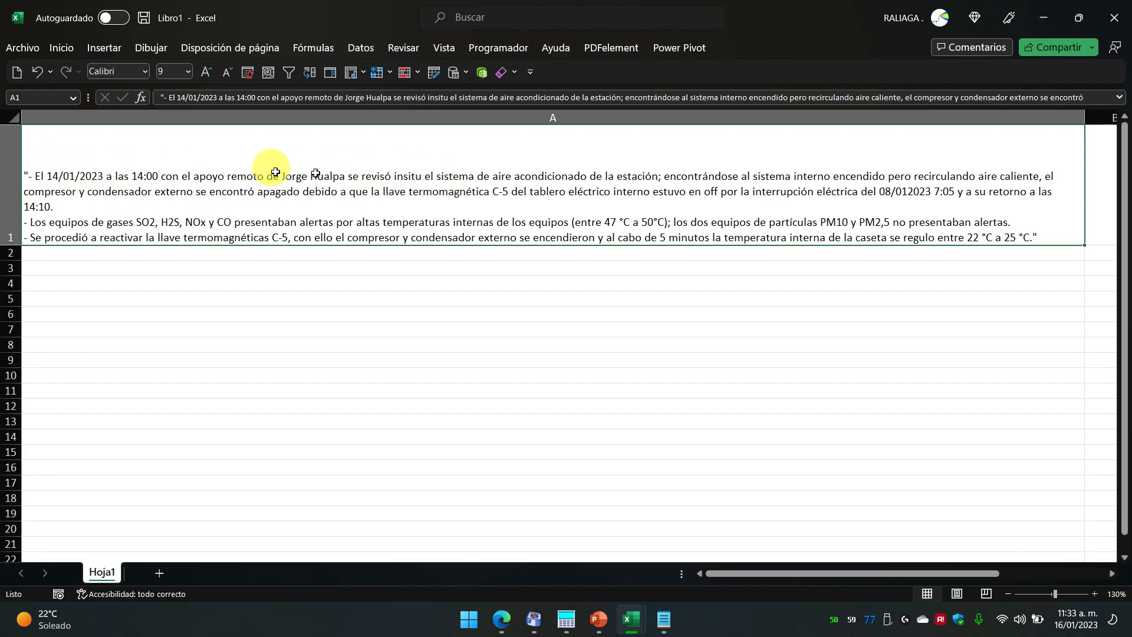
# Step: Try deleting A1's leading quotation mark, cancelling after the formula error appears
pyautogui.doubleClick(28, 177)
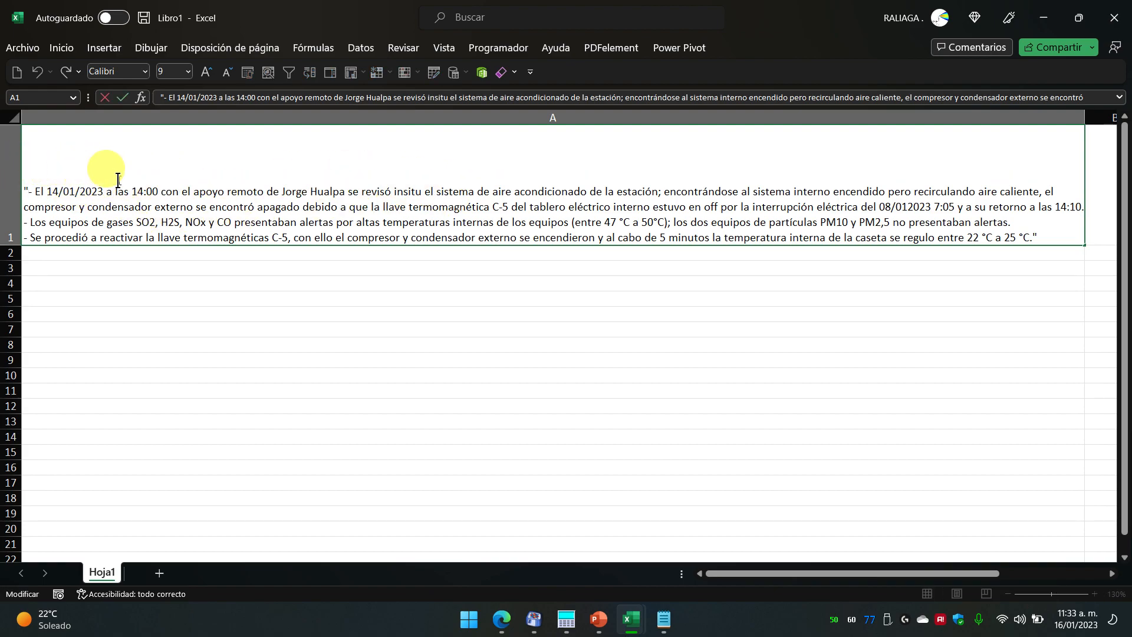
pyautogui.press('BackSpace')
pyautogui.press('Return')
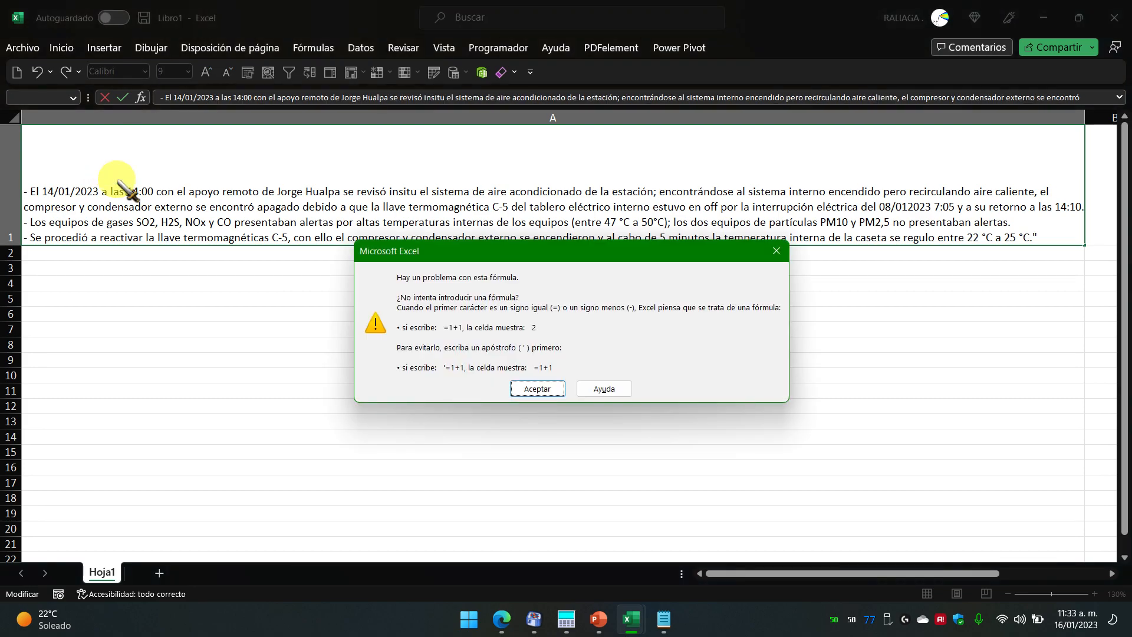
pyautogui.press('Return')
pyautogui.press('Escape')
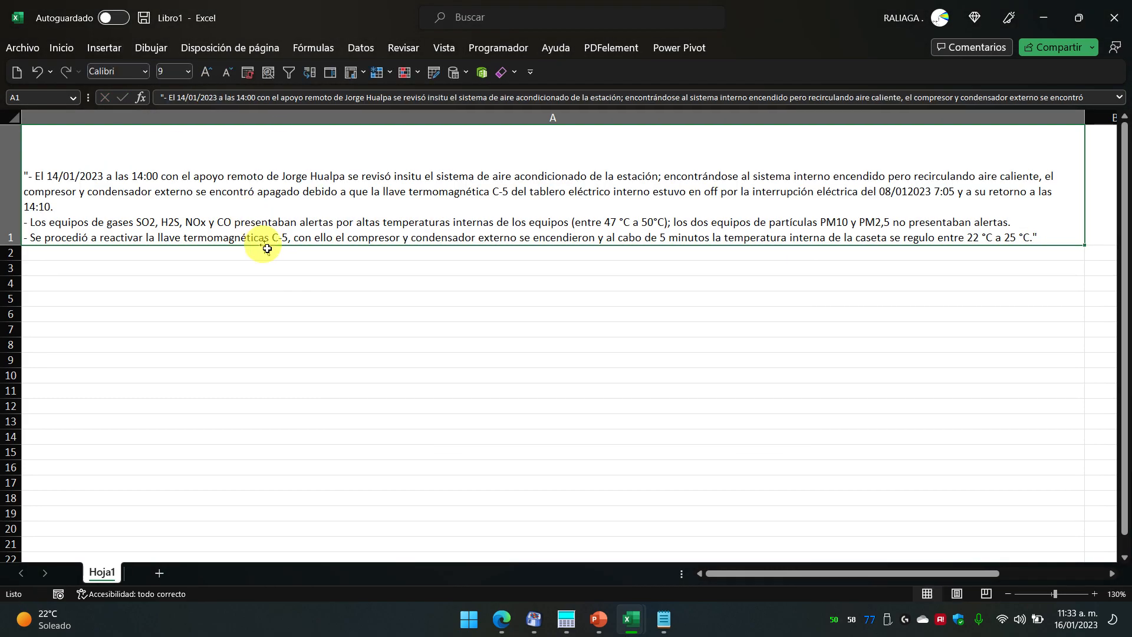
# Step: Format cell A1 with the Texto number category
pyautogui.rightClick(280, 198)
pyautogui.click(318, 521)
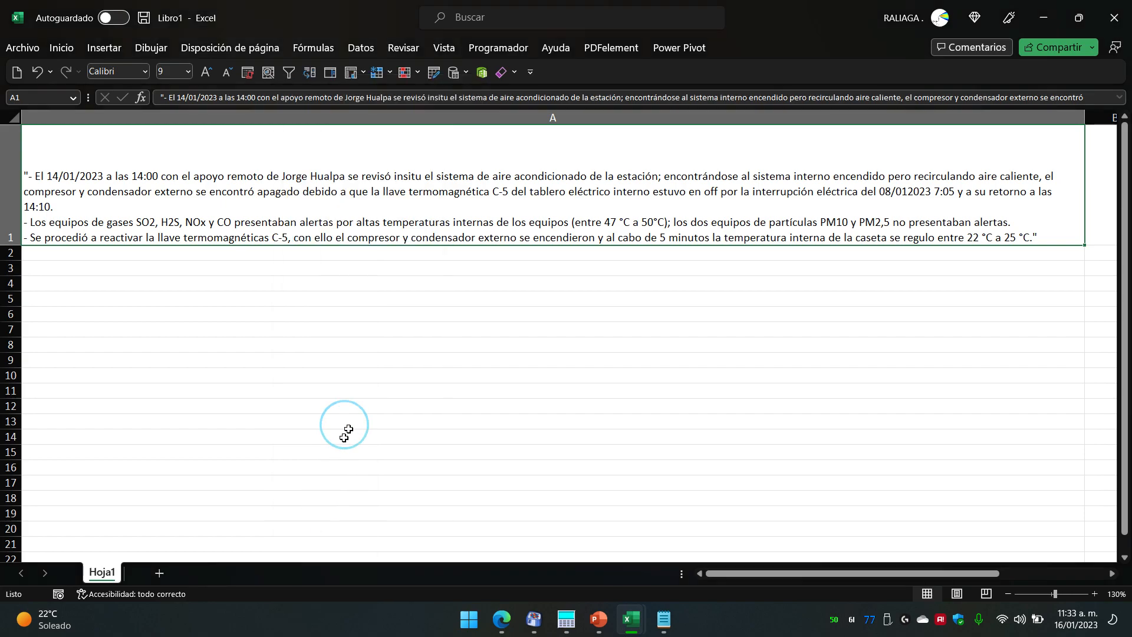
pyautogui.click(141, 386)
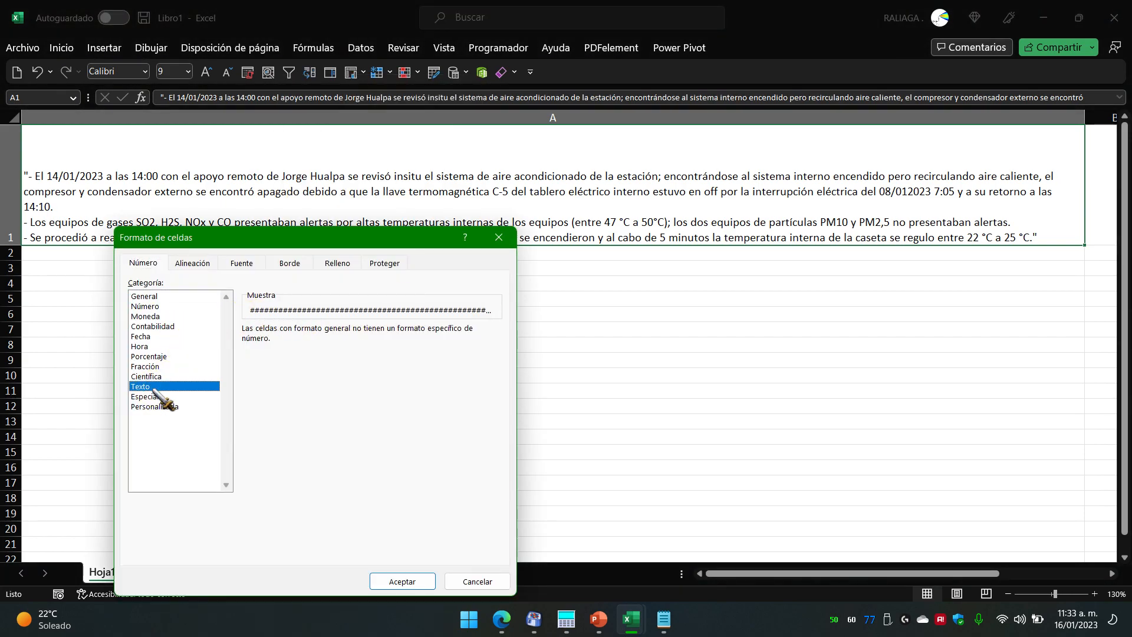
pyautogui.click(389, 577)
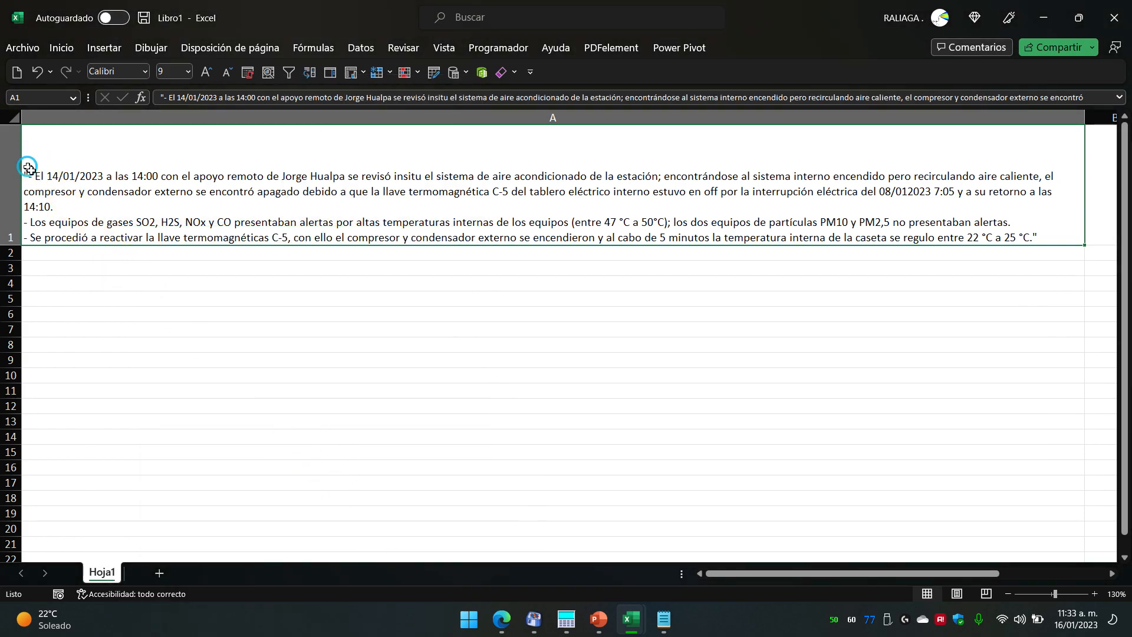
# Step: Delete the leading quotation mark from A1's text and commit the edit
pyautogui.doubleClick(27, 177)
pyautogui.click(28, 191)
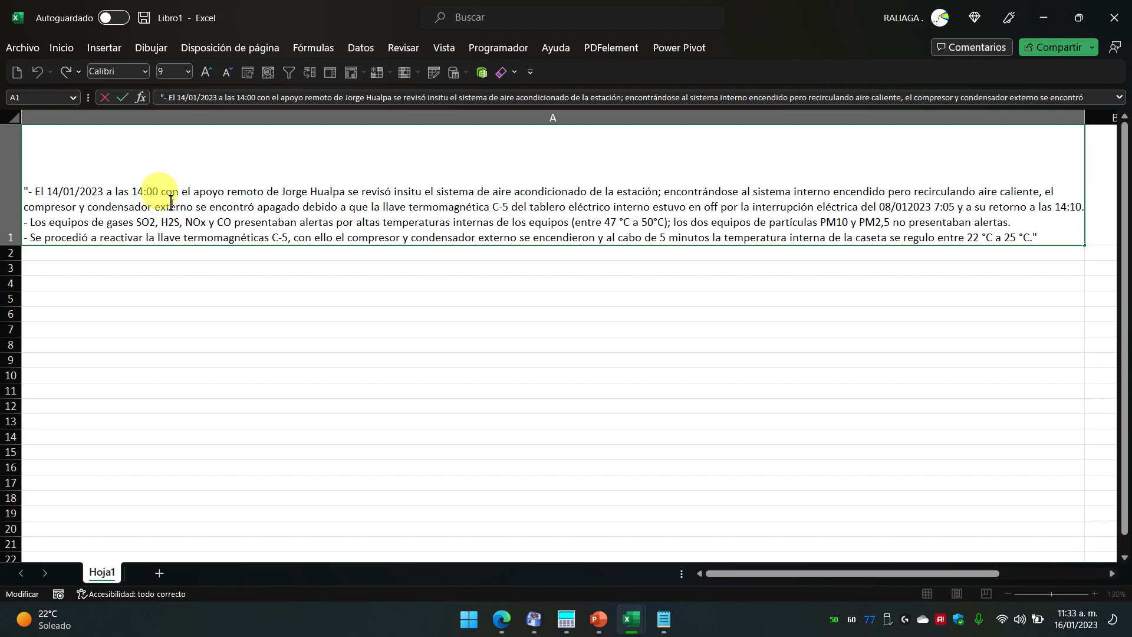
pyautogui.press('BackSpace')
pyautogui.press('Return')
pyautogui.click(171, 202)
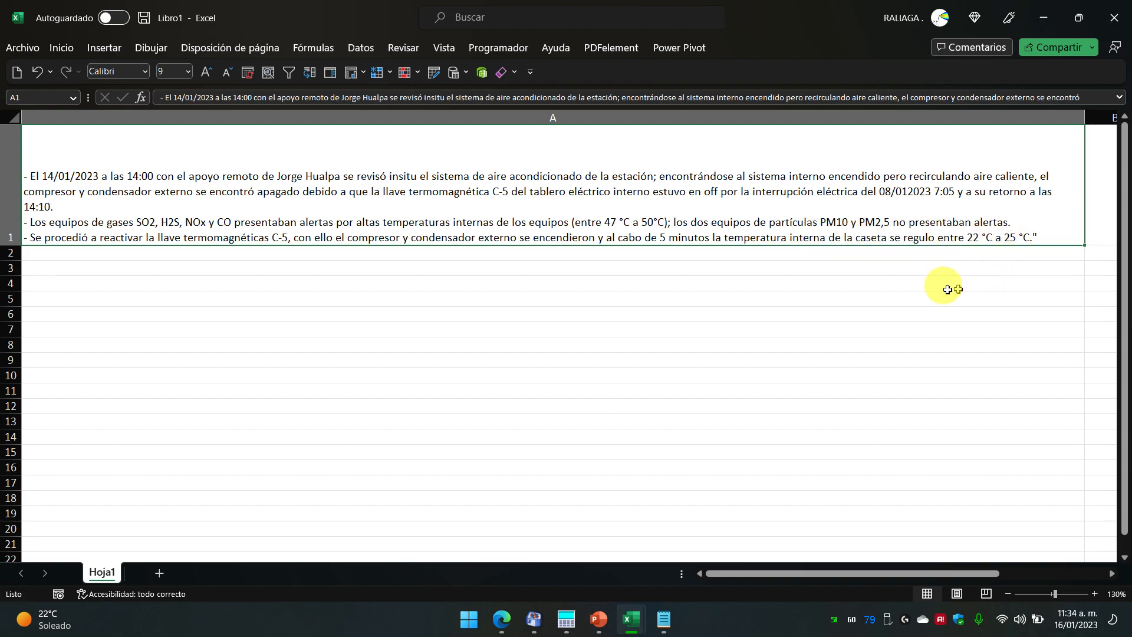
pyautogui.click(752, 270)
pyautogui.click(652, 230)
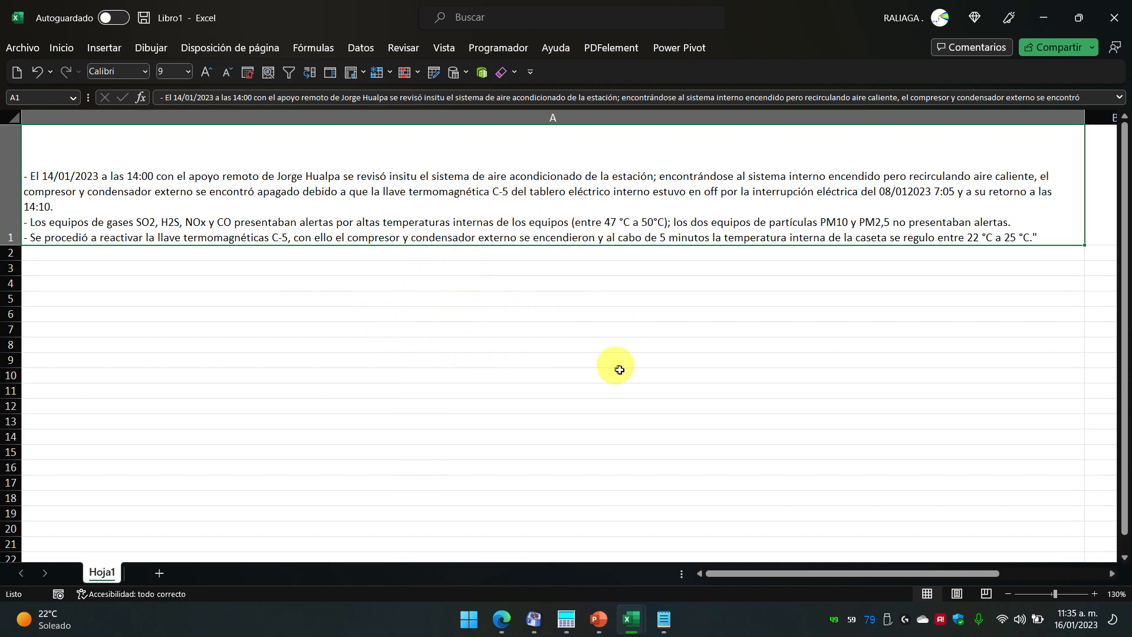
# Step: Review the observations in cells L6452 and L6453 of the BITACORA sheet
pyautogui.click(503, 619)
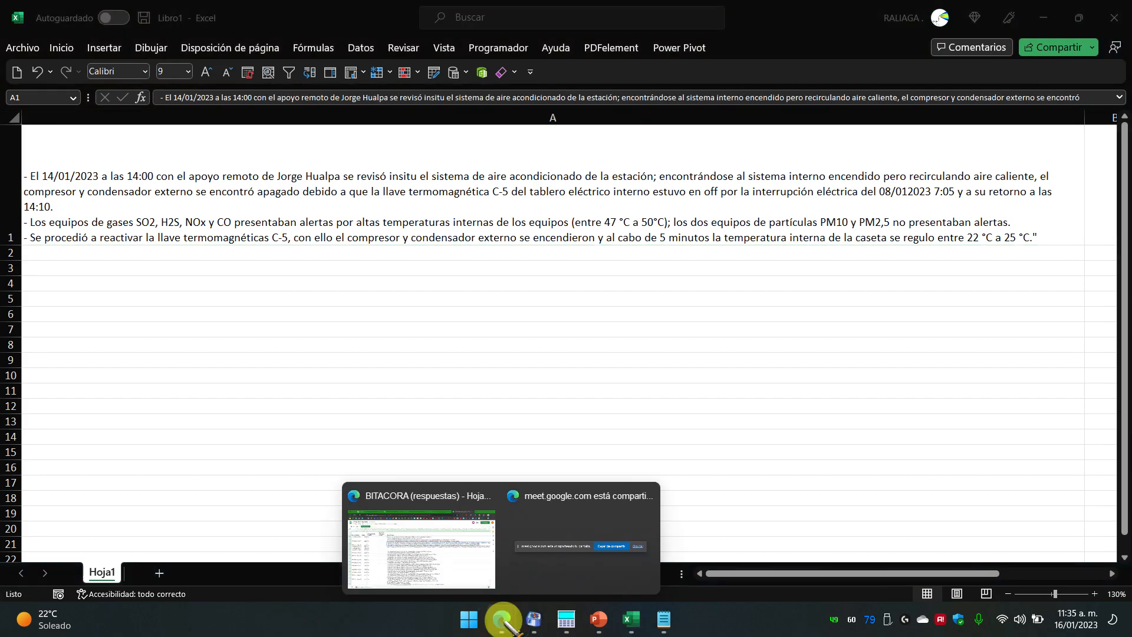
pyautogui.click(455, 541)
pyautogui.scroll(2, 555, 360)
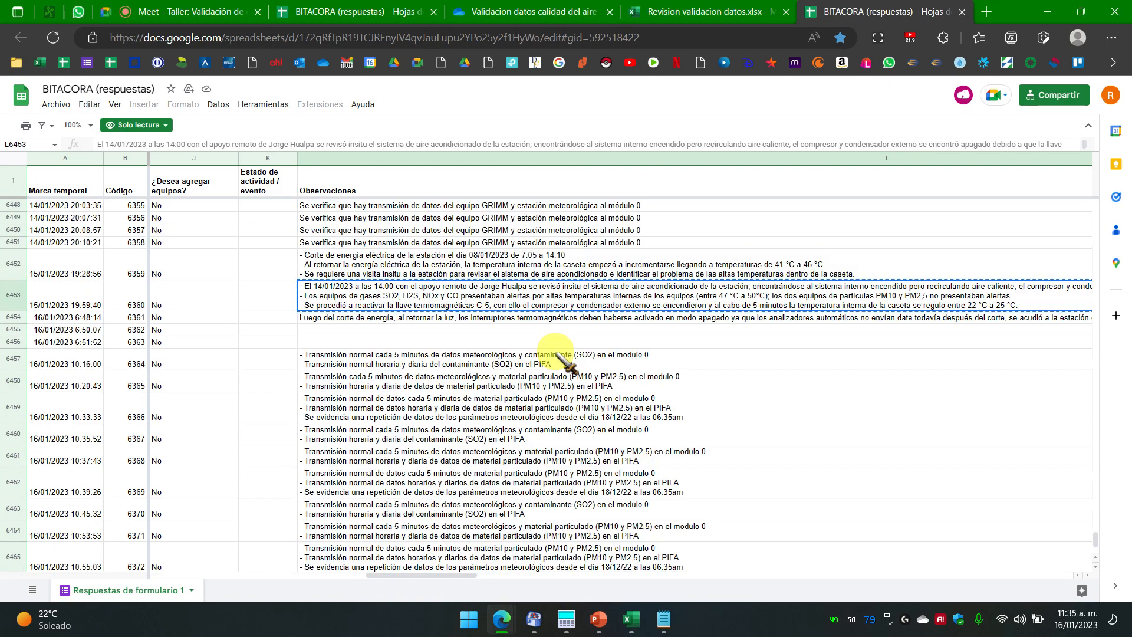
pyautogui.scroll(1, 555, 351)
pyautogui.click(567, 302)
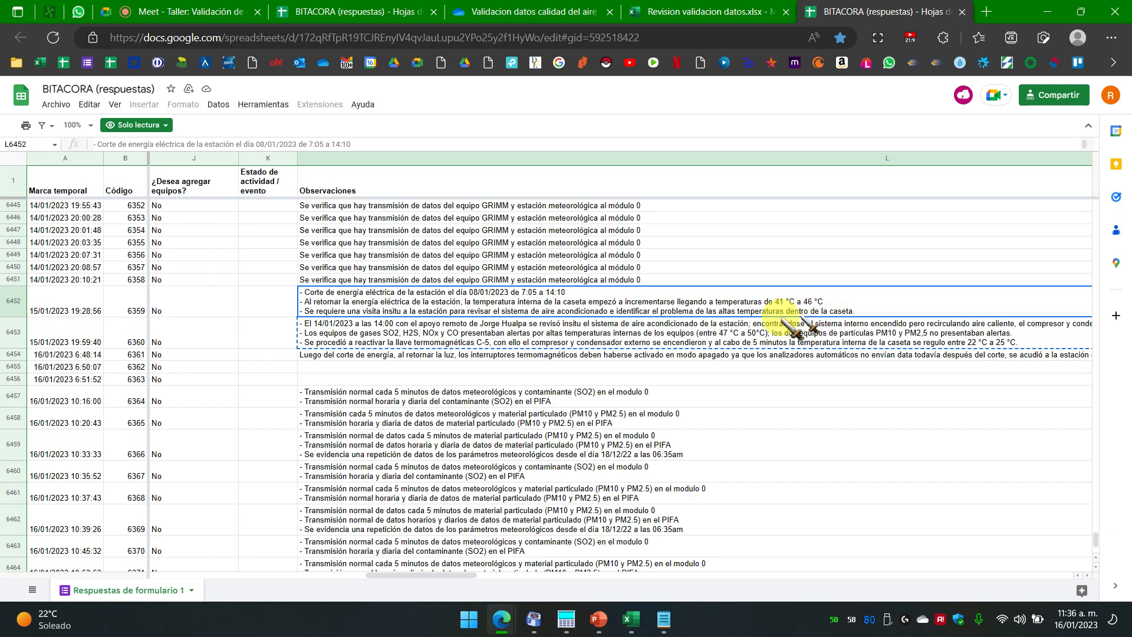
pyautogui.click(439, 339)
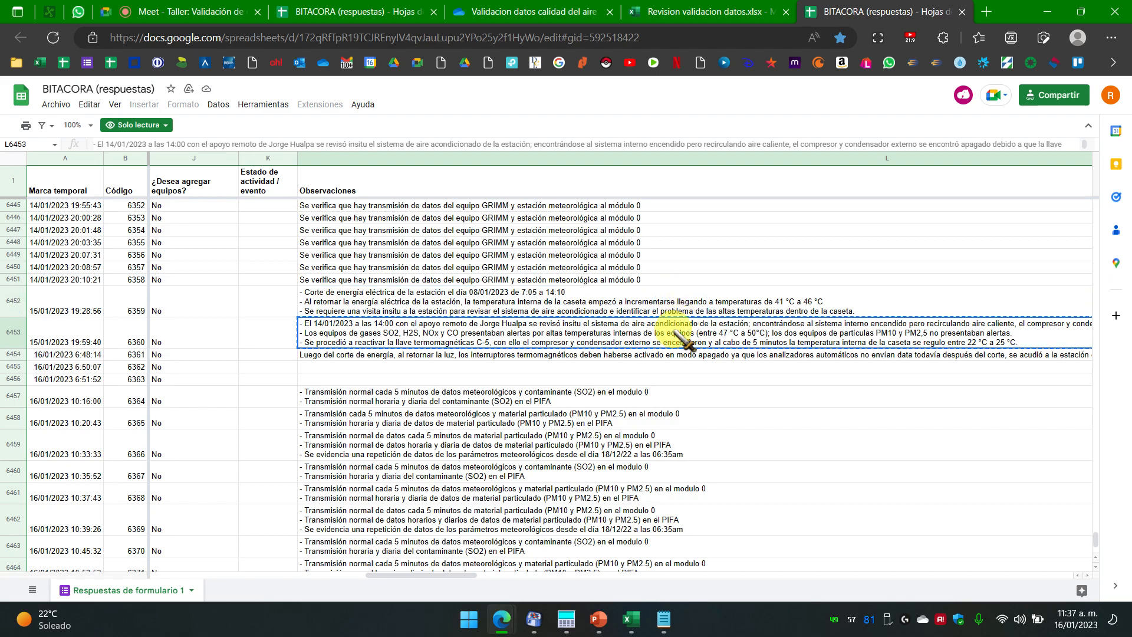
pyautogui.scroll(2, 682, 340)
pyautogui.scroll(-2, 681, 340)
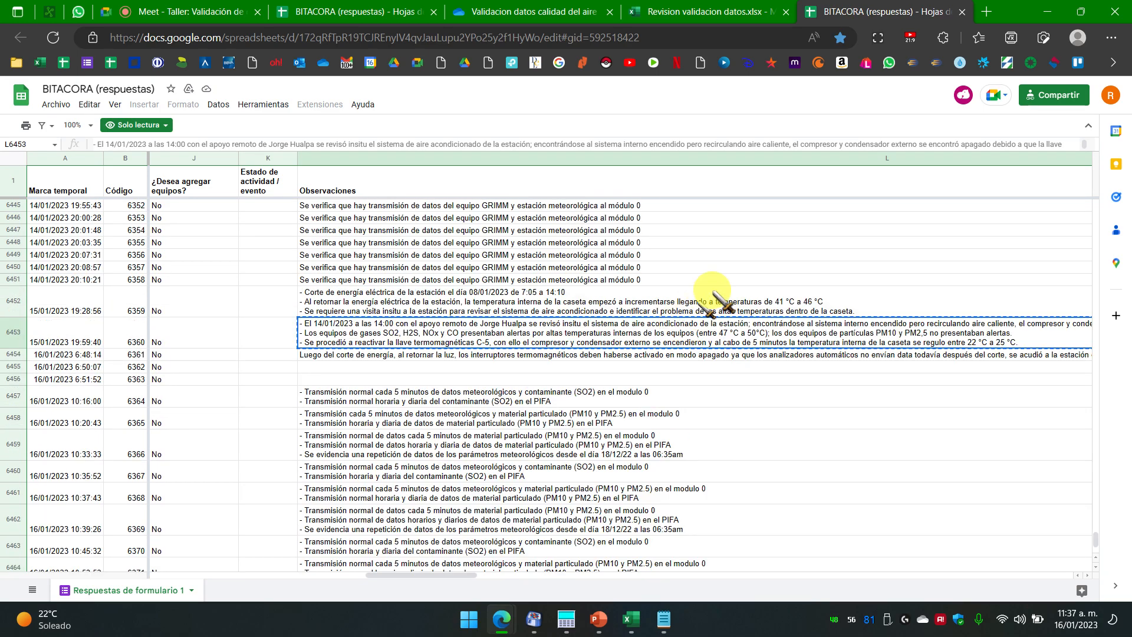
# Step: Close Libro1 without saving and switch to the PowerPoint presentation
pyautogui.click(1046, 12)
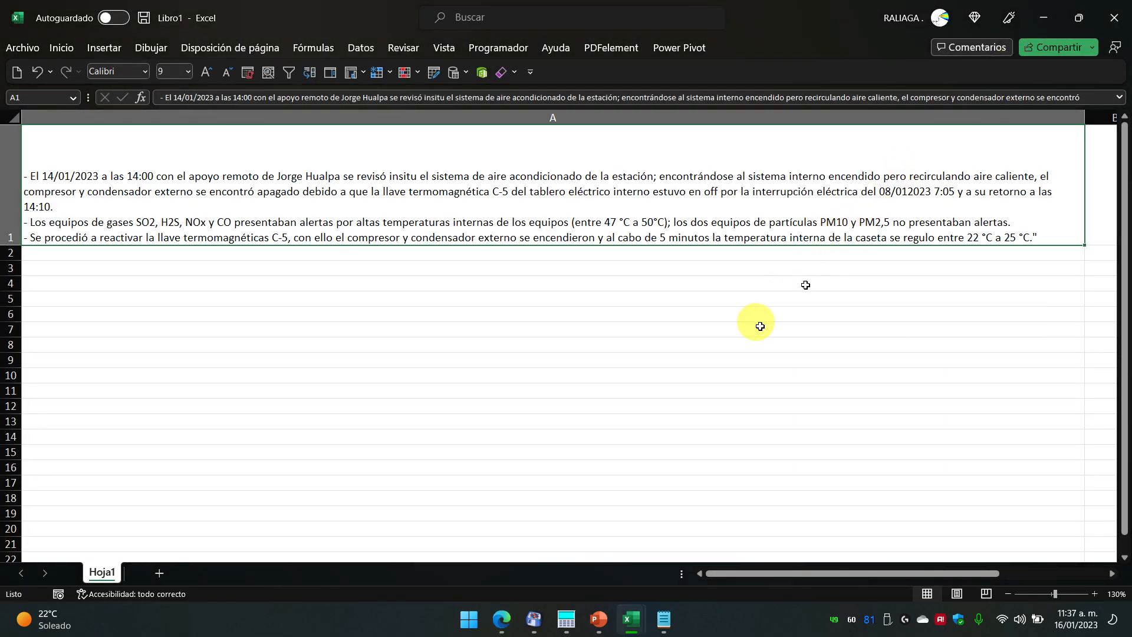
pyautogui.click(1115, 17)
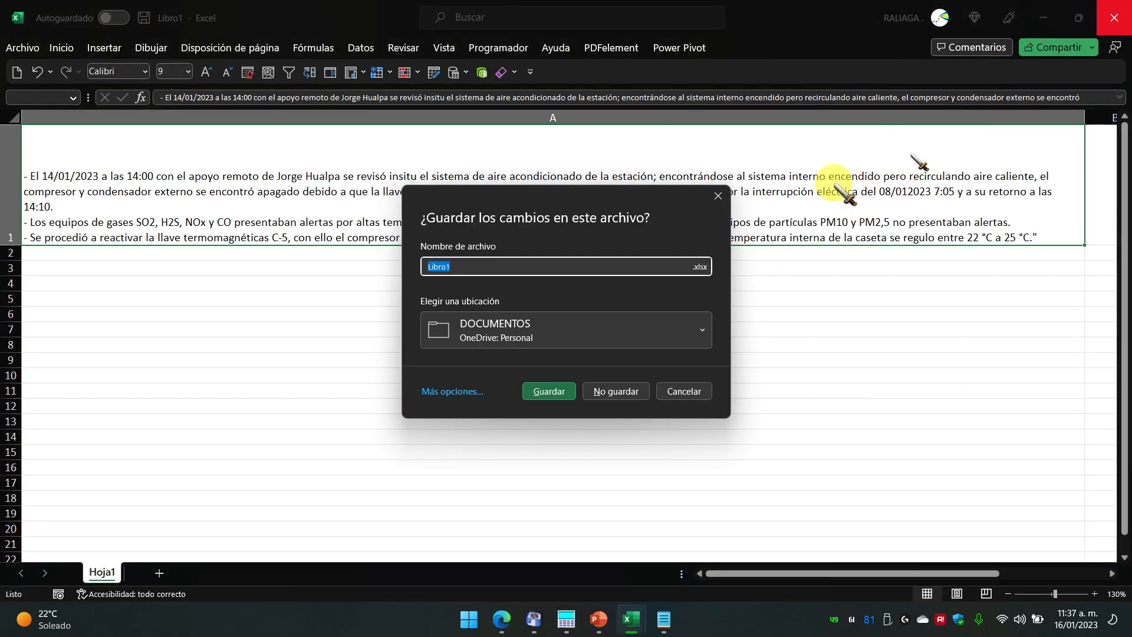
pyautogui.click(616, 391)
pyautogui.click(598, 620)
# Step: Start the slideshow from the flags slide and advance to the Observaciones reiterativos slide
pyautogui.press('Down')
pyautogui.press('Right')
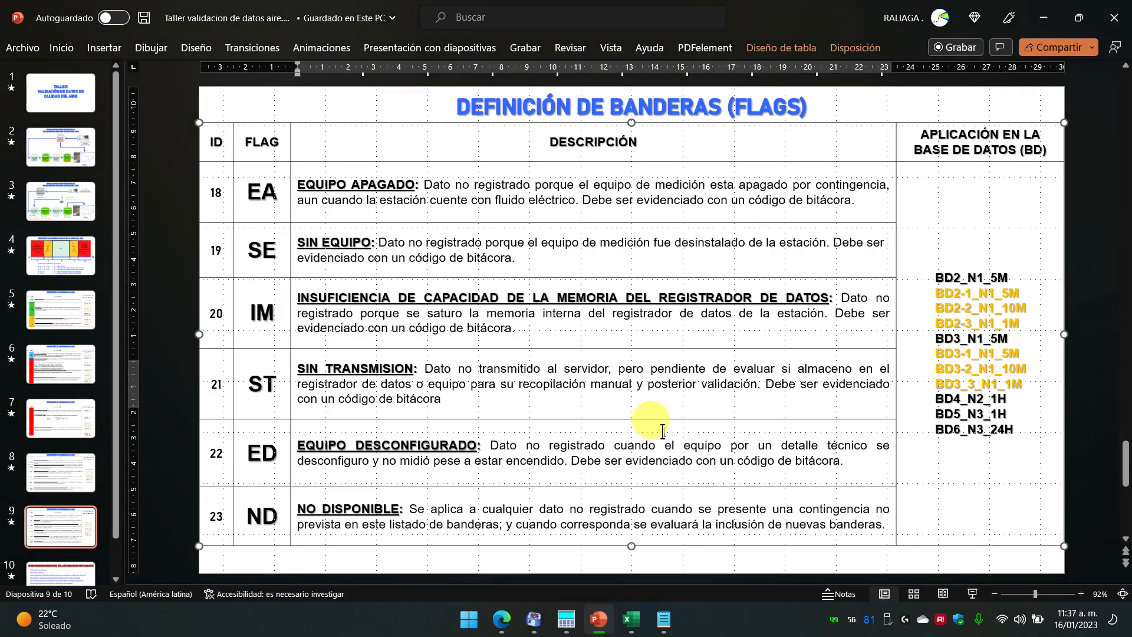
pyautogui.hotkey('shift', 'F5')
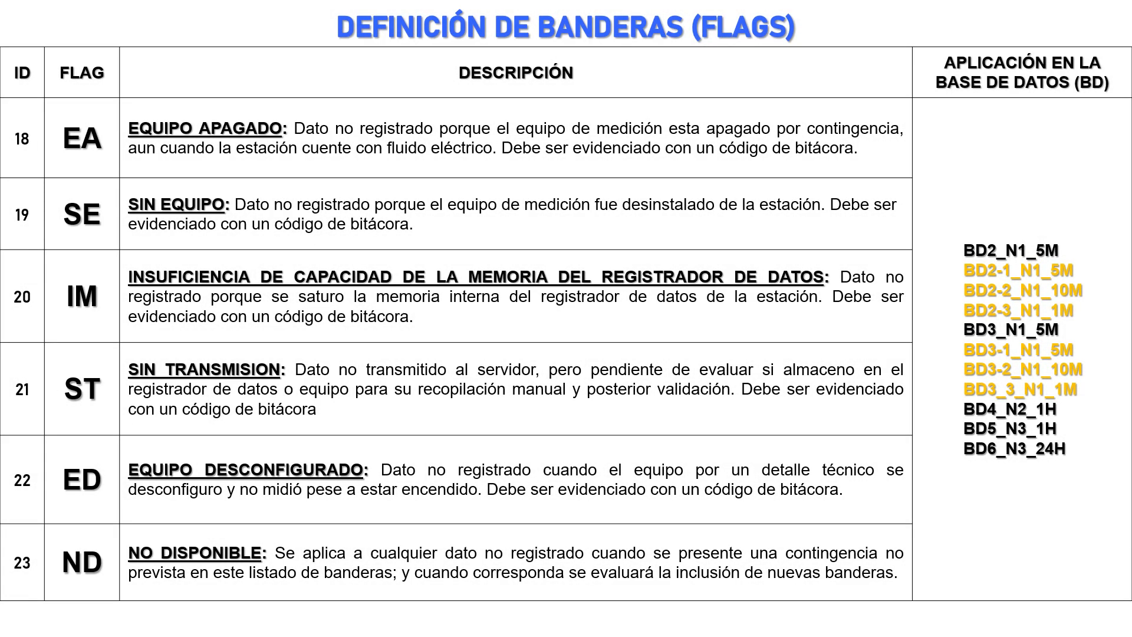
pyautogui.press('Right')
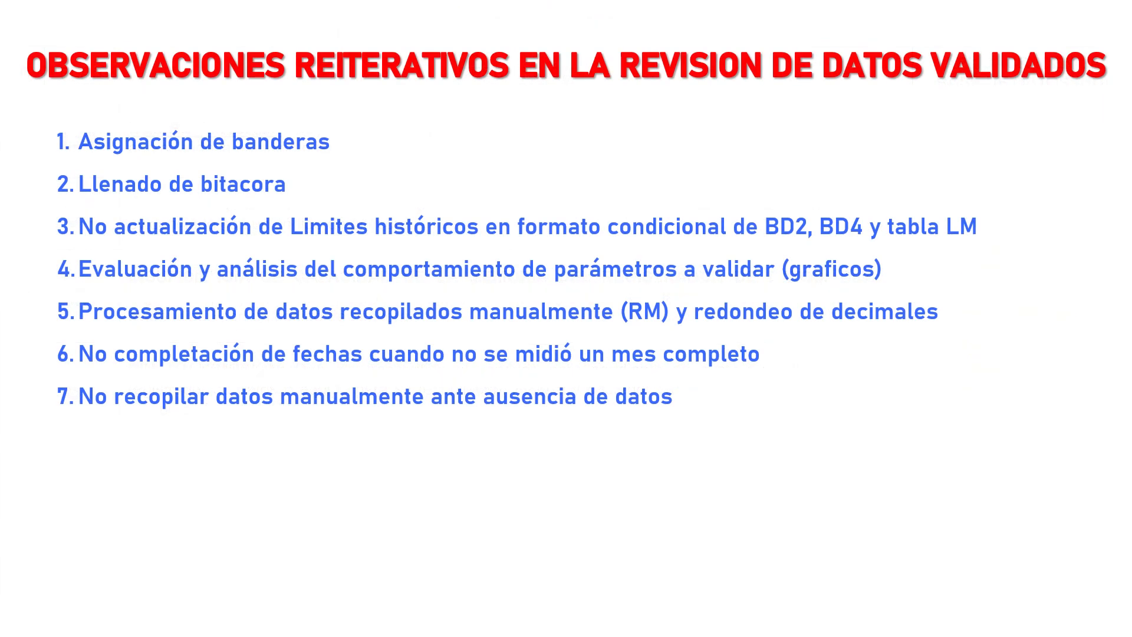
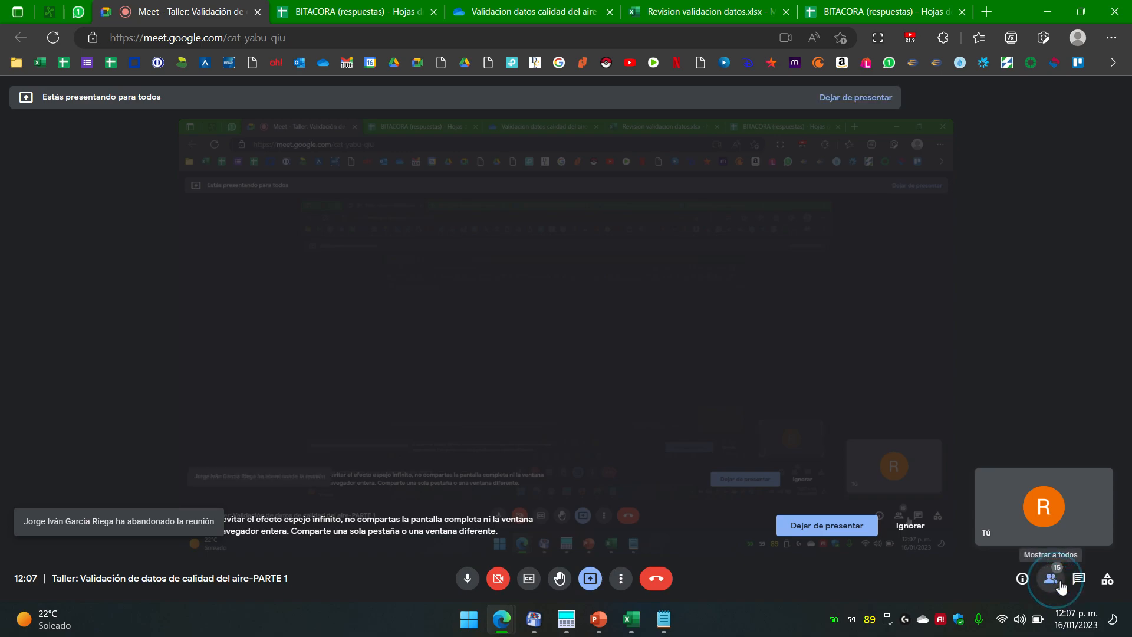
pyautogui.click(1060, 586)
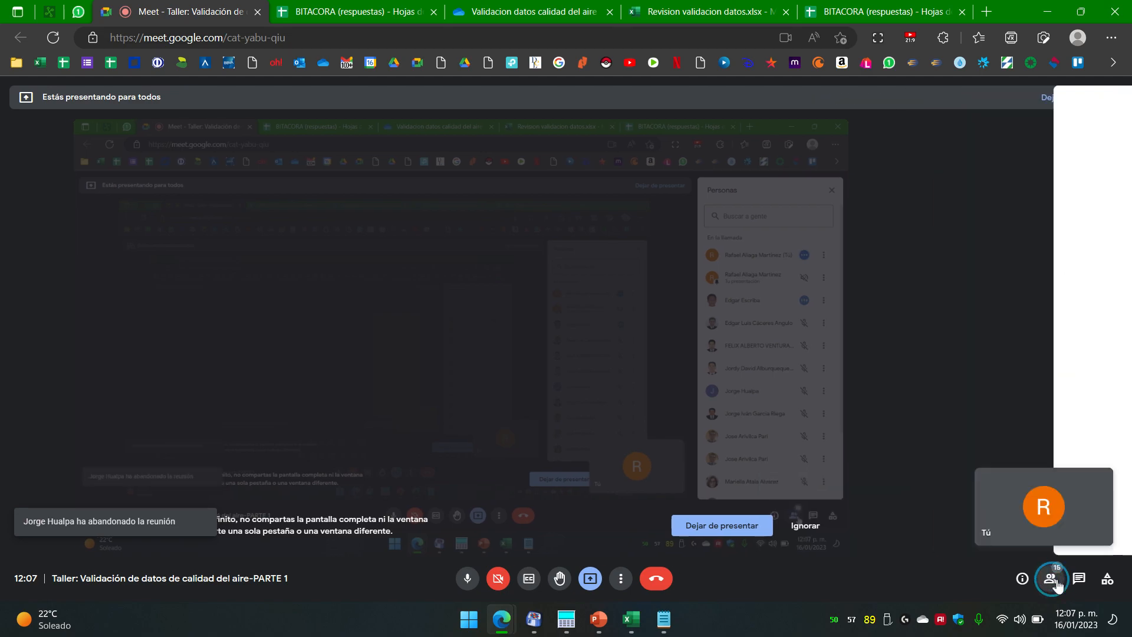
pyautogui.click(1053, 579)
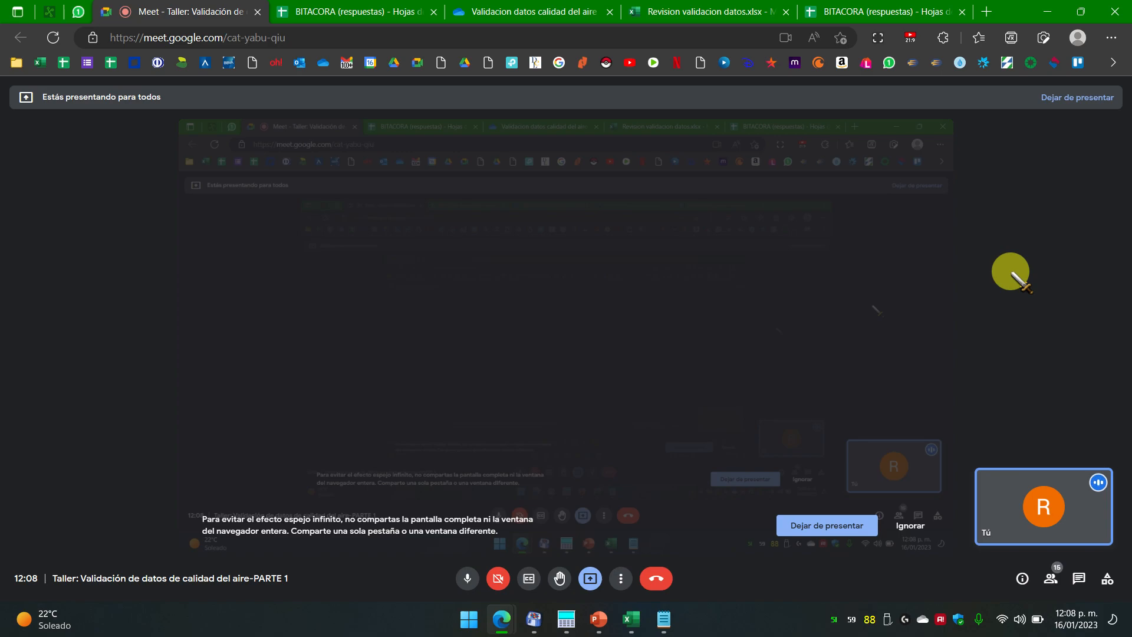
# Step: Check the date in the taskbar calendar, then show the Meet call's participant list
pyautogui.click(1070, 619)
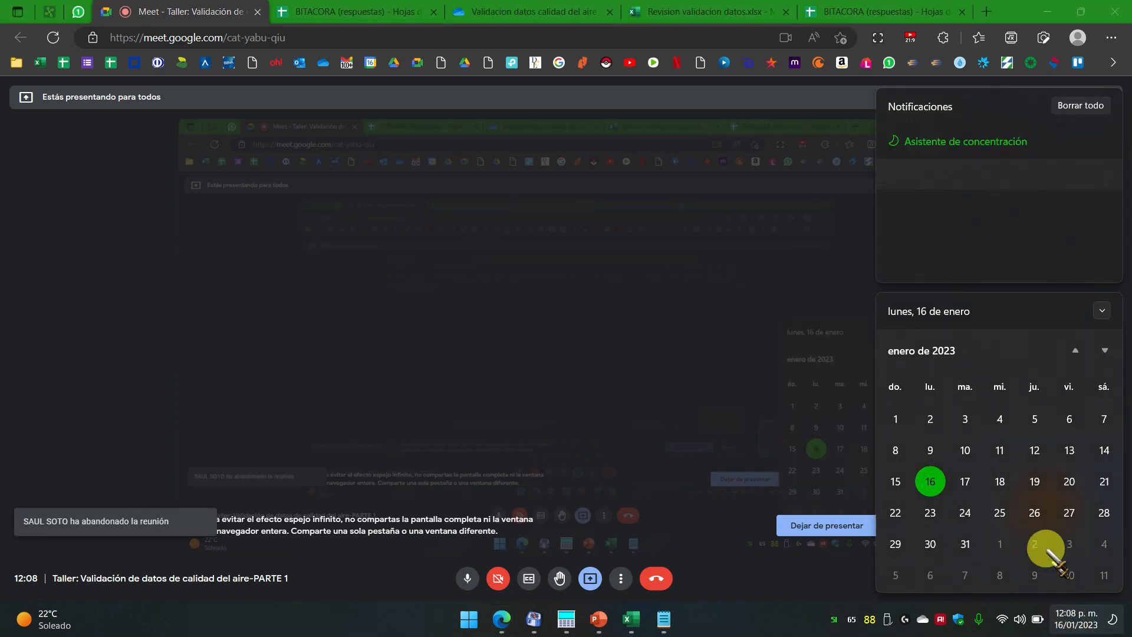
pyautogui.click(716, 303)
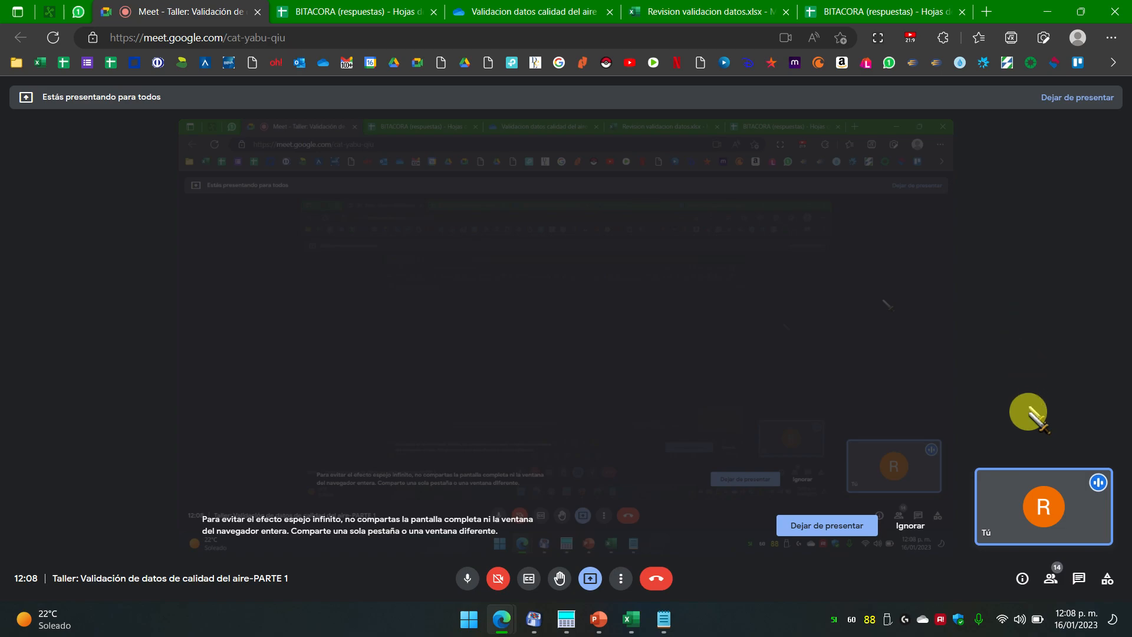
pyautogui.click(1052, 578)
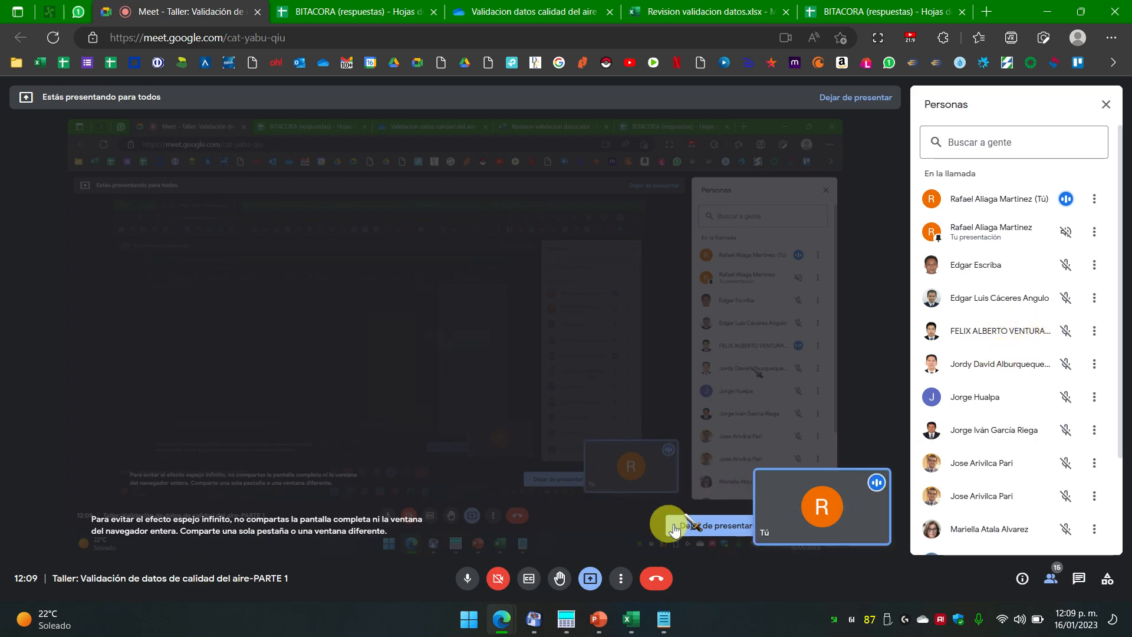
# Step: Below the action items in Notepad, add the first participant's line with station La Oroya
pyautogui.click(677, 560)
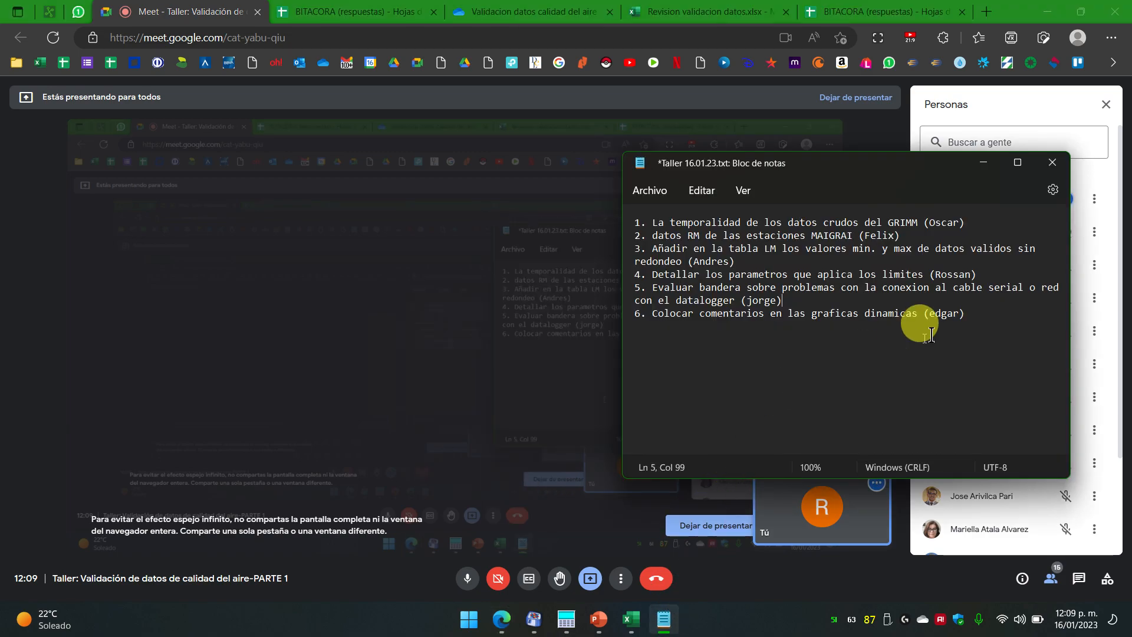
pyautogui.click(1004, 316)
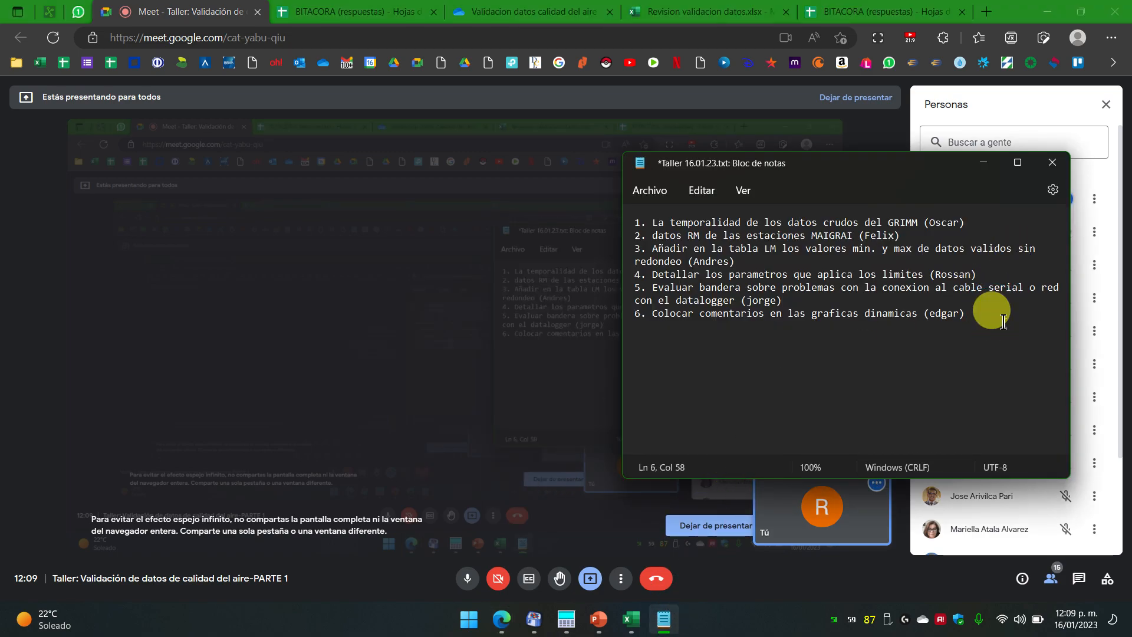
pyautogui.press('Return')
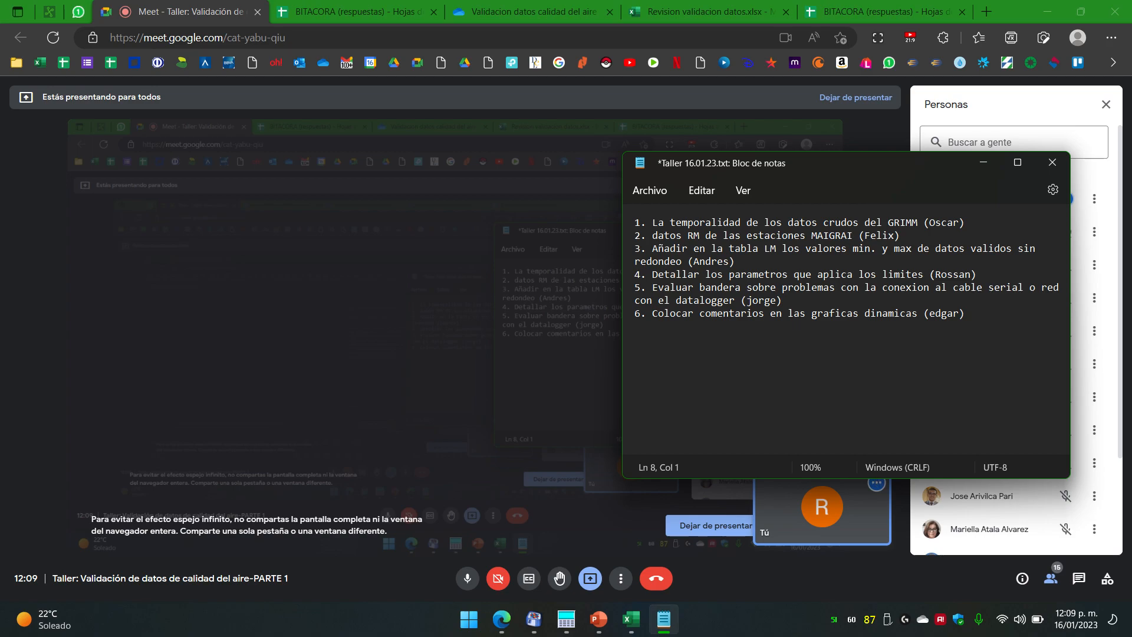
pyautogui.press('Return')
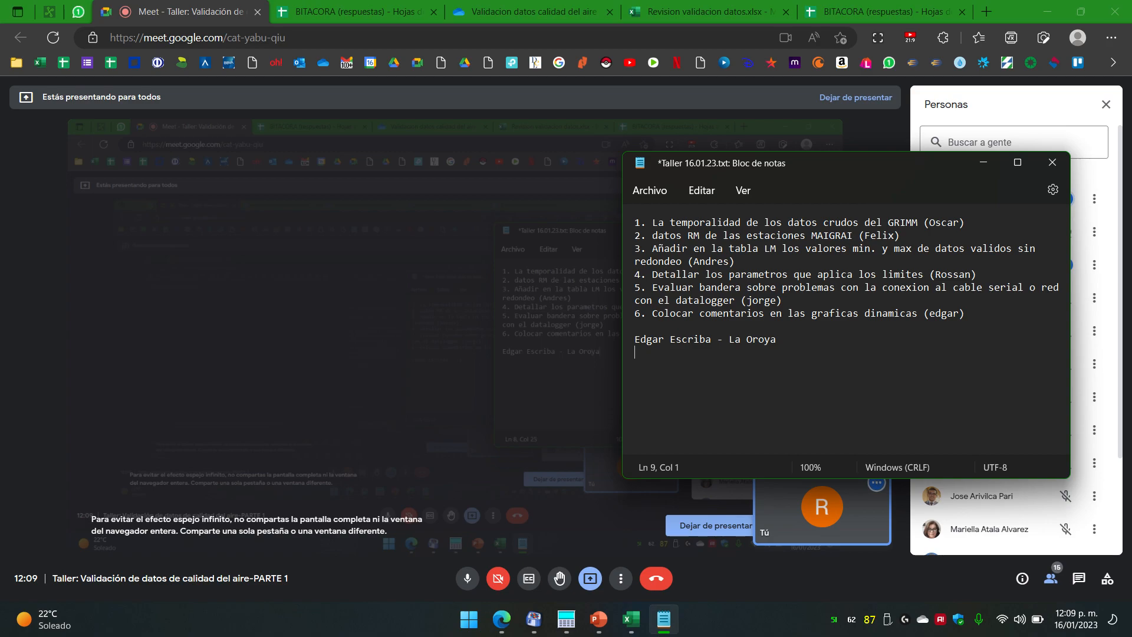
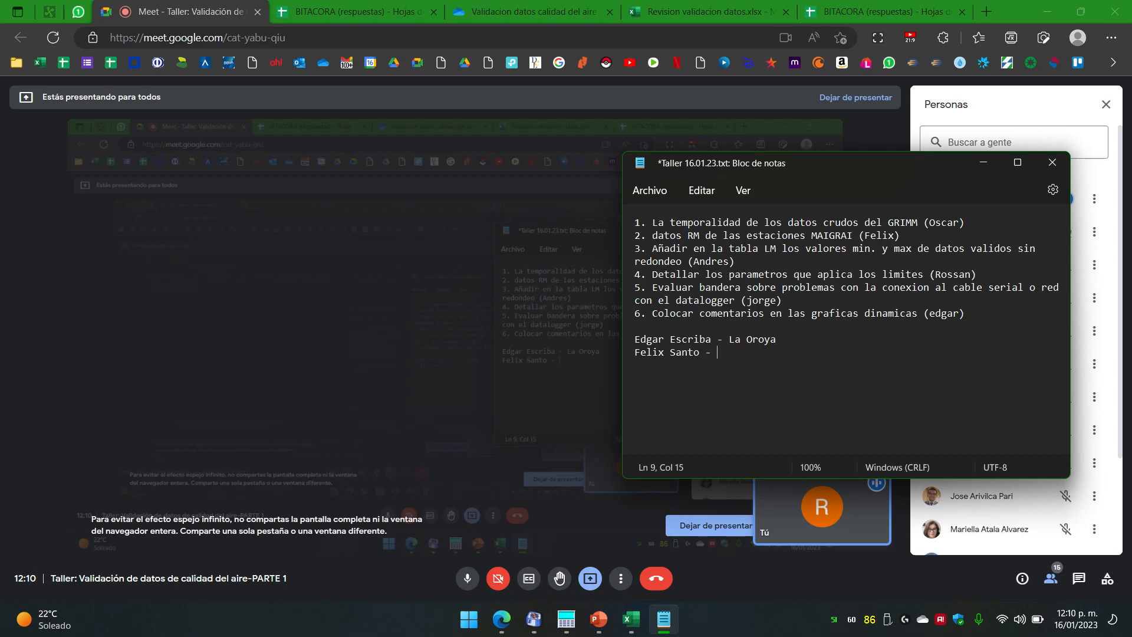
# Step: Add the second participant's line with station Socabaya
pyautogui.write('Socabaay')
pyautogui.press('BackSpace')
pyautogui.press('BackSpace')
pyautogui.write('ya')
pyautogui.press('Return')
# Step: Erase La Oroya from the first participant's line
pyautogui.press('Up')
pyautogui.press('Up')
pyautogui.write('-')
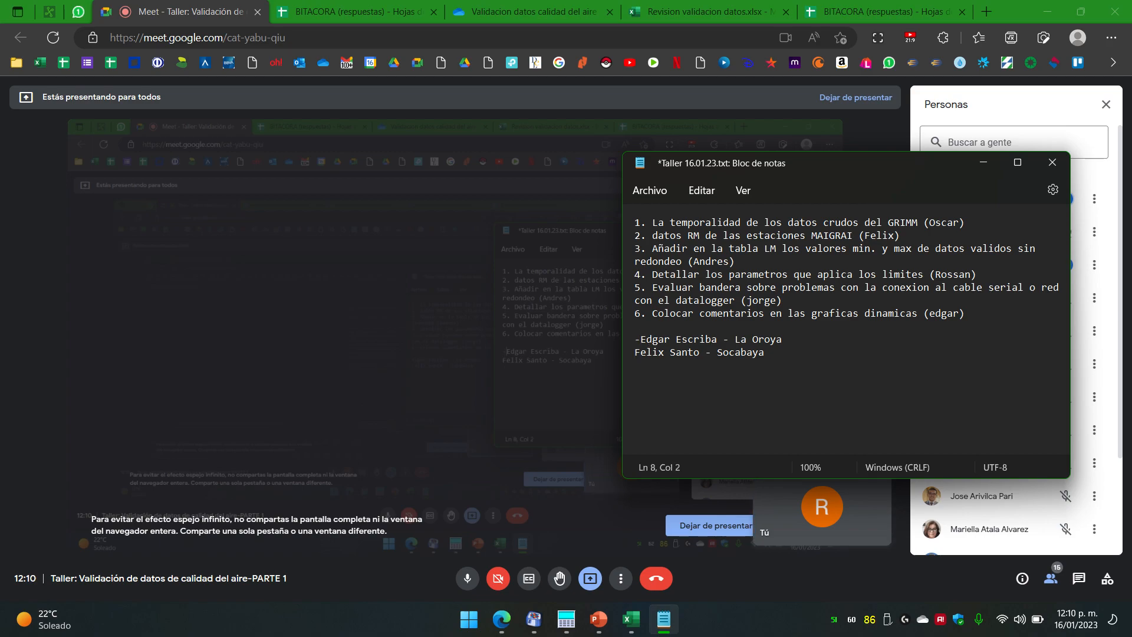
pyautogui.press('BackSpace')
pyautogui.press('End')
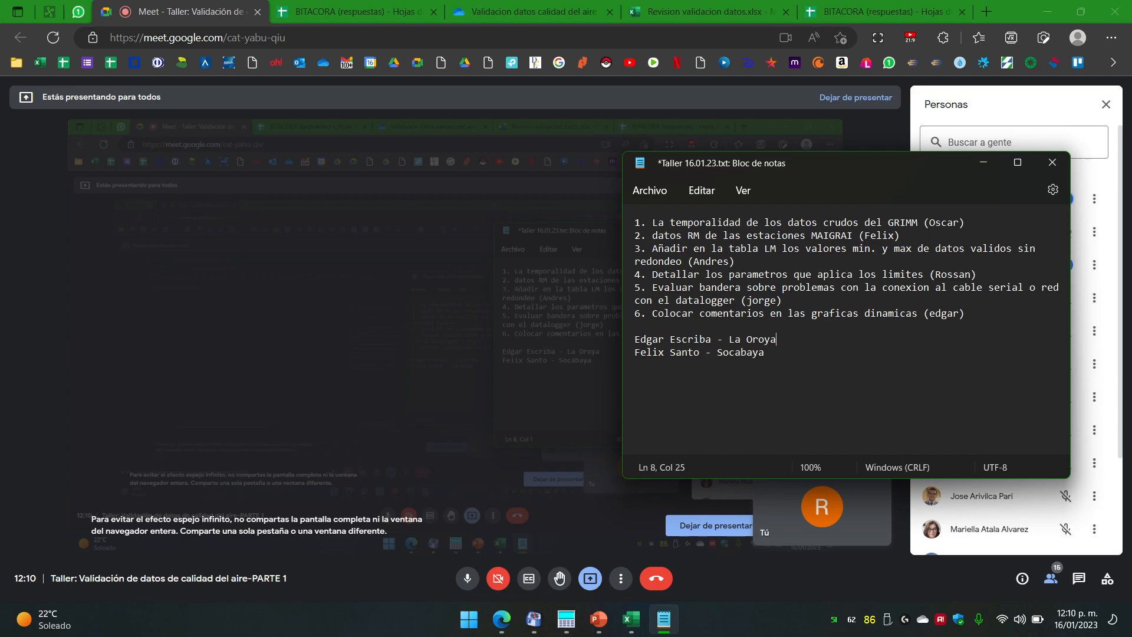
pyautogui.press('BackSpace')
pyautogui.press('BackSpace')
pyautogui.press('BackSpace')
pyautogui.press('BackSpace')
pyautogui.press('BackSpace')
pyautogui.press('BackSpace')
pyautogui.press('BackSpace')
pyautogui.press('BackSpace')
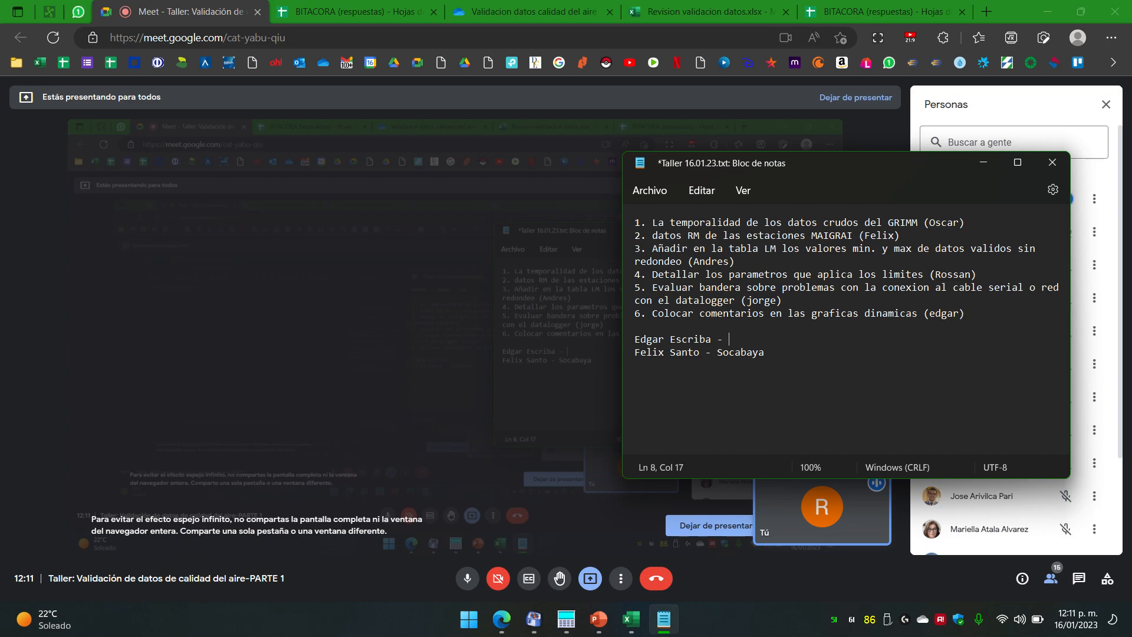
# Step: Give the first assignment station Chimbote and open a new line below the Socabaya entry
pyautogui.write('C')
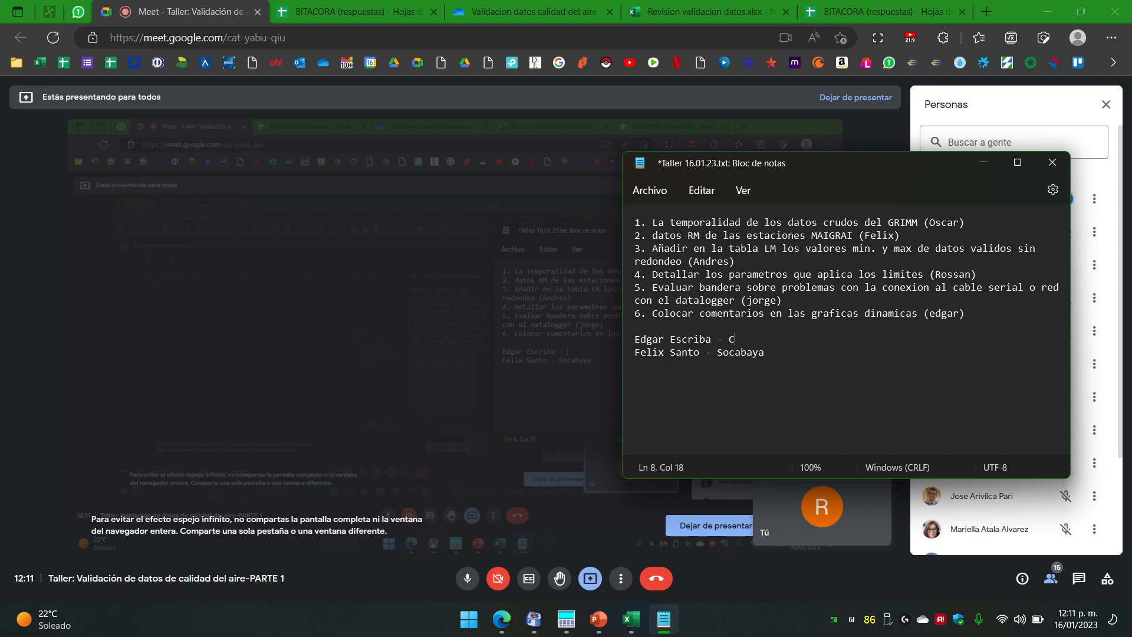
pyautogui.write('himbote')
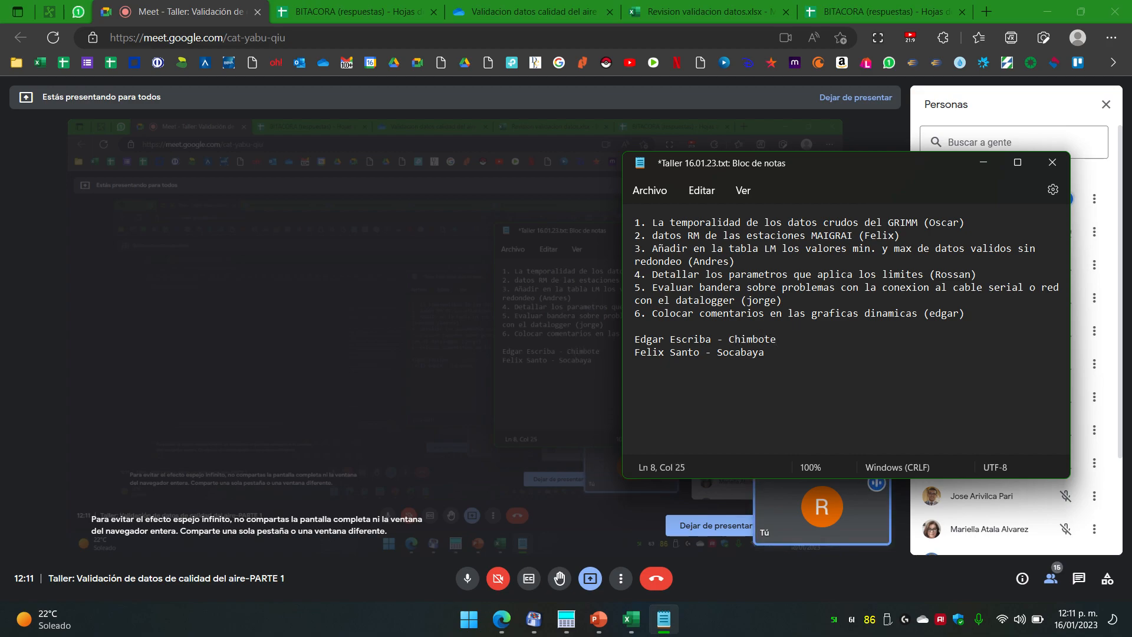
pyautogui.click(764, 352)
pyautogui.click(777, 340)
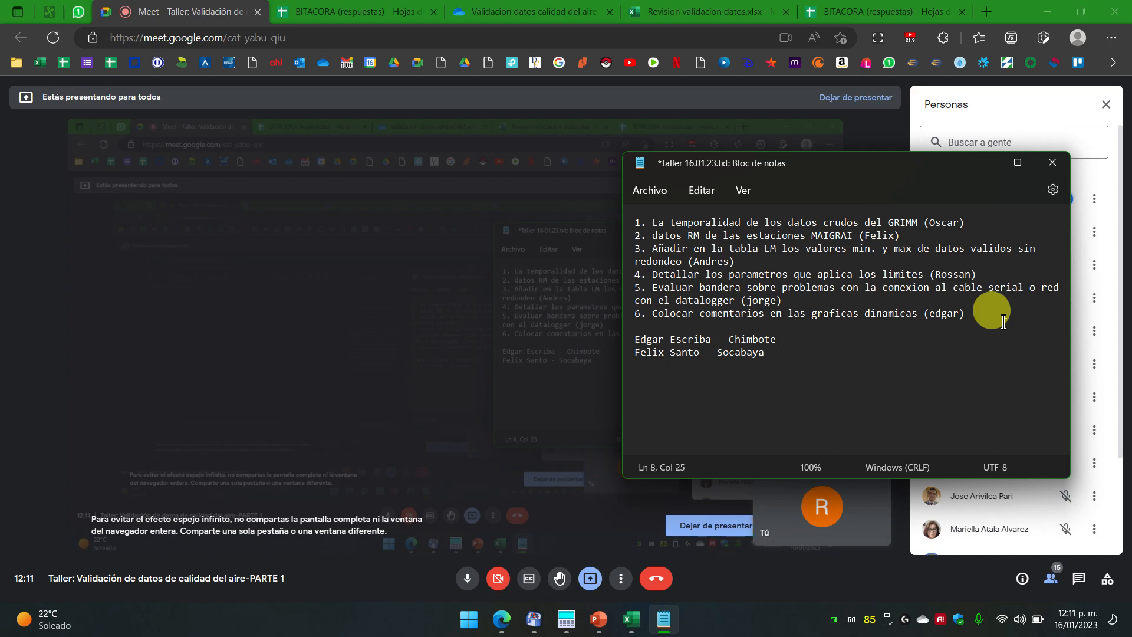
pyautogui.press('BackSpace')
pyautogui.press('BackSpace')
pyautogui.press('BackSpace')
pyautogui.press('BackSpace')
pyautogui.press('BackSpace')
pyautogui.press('BackSpace')
pyautogui.press('BackSpace')
pyautogui.press('BackSpace')
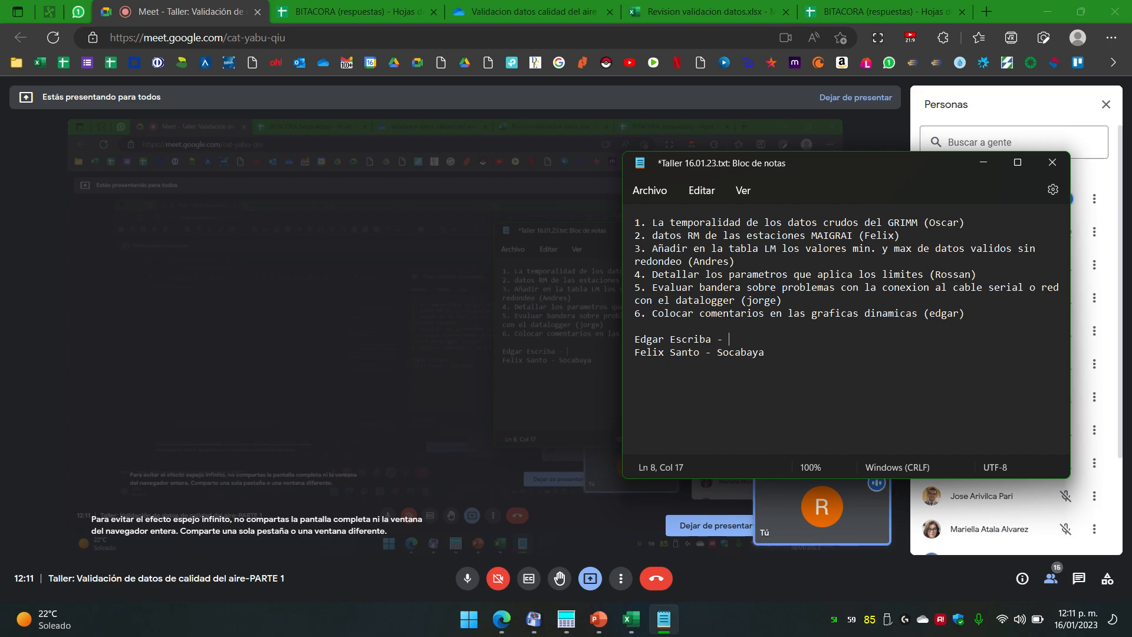
pyautogui.write('Chimbote')
pyautogui.press('Down')
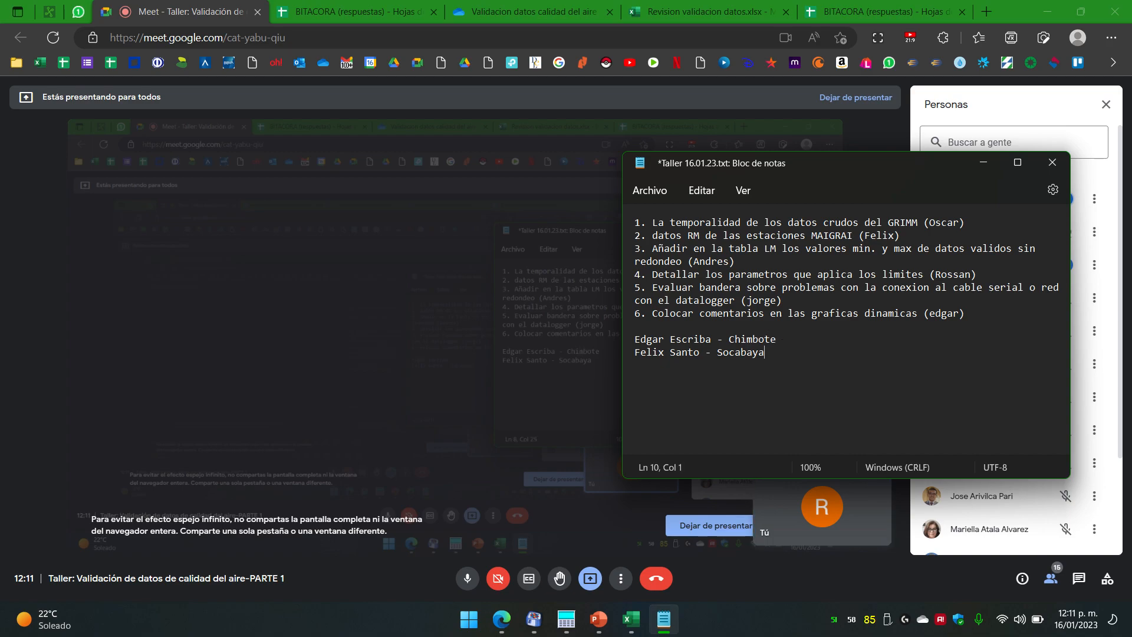
pyautogui.press('Return')
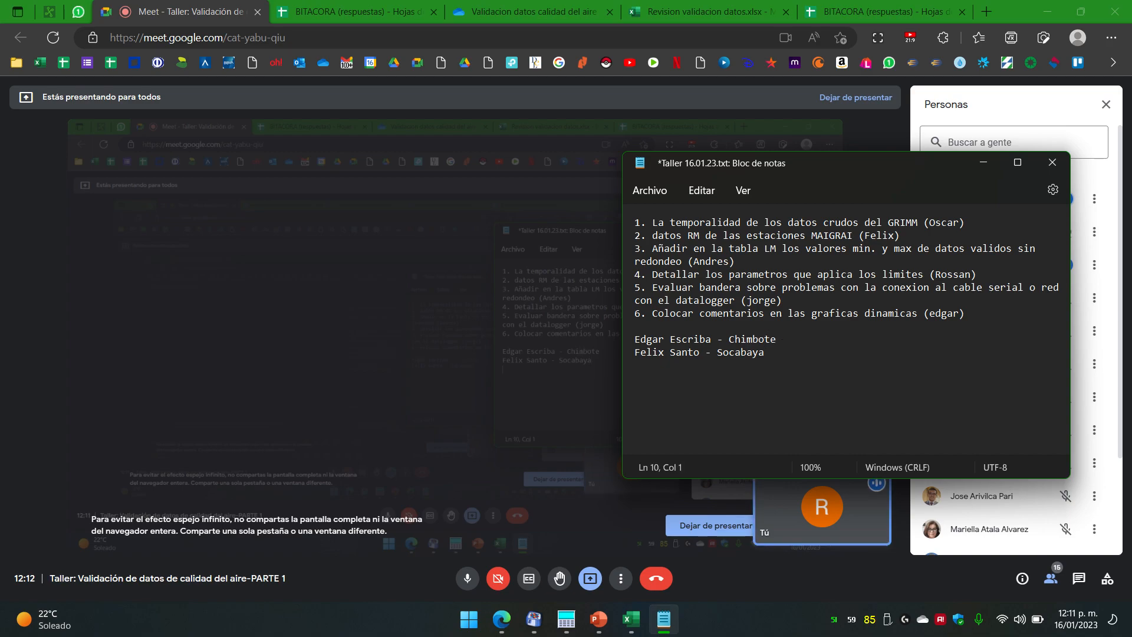
pyautogui.press('BackSpace')
pyautogui.press('Return')
# Step: Add the third participant's line with station Ayash and move Notepad toward the screen centre
pyautogui.press('Return')
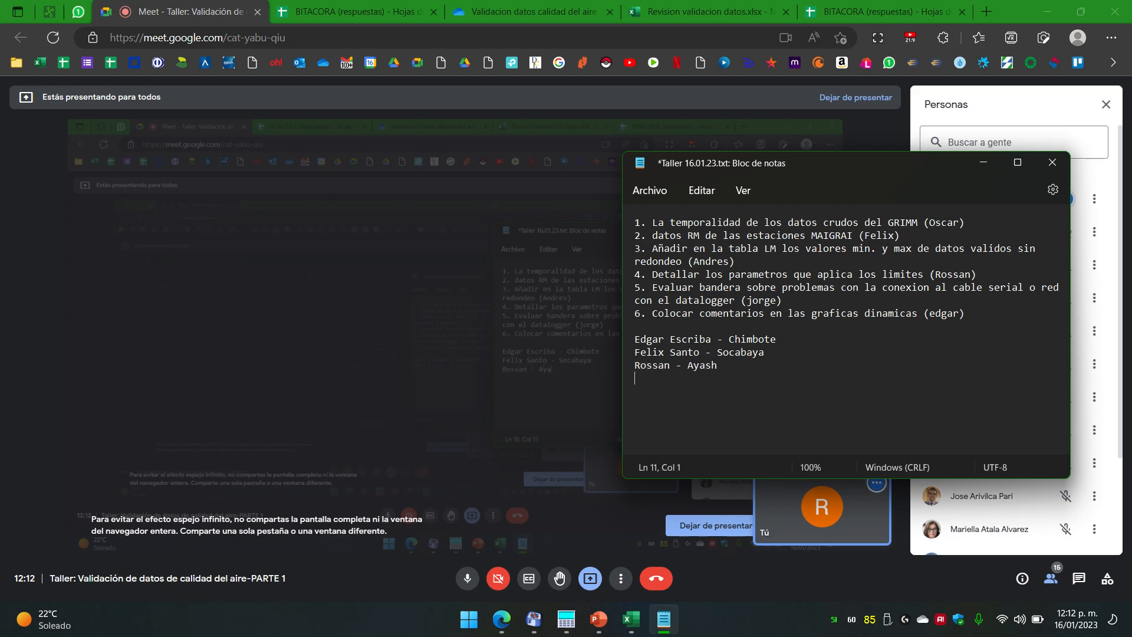
pyautogui.hotkey('alt', 'Tab')
pyautogui.hotkey('alt', 'Tab')
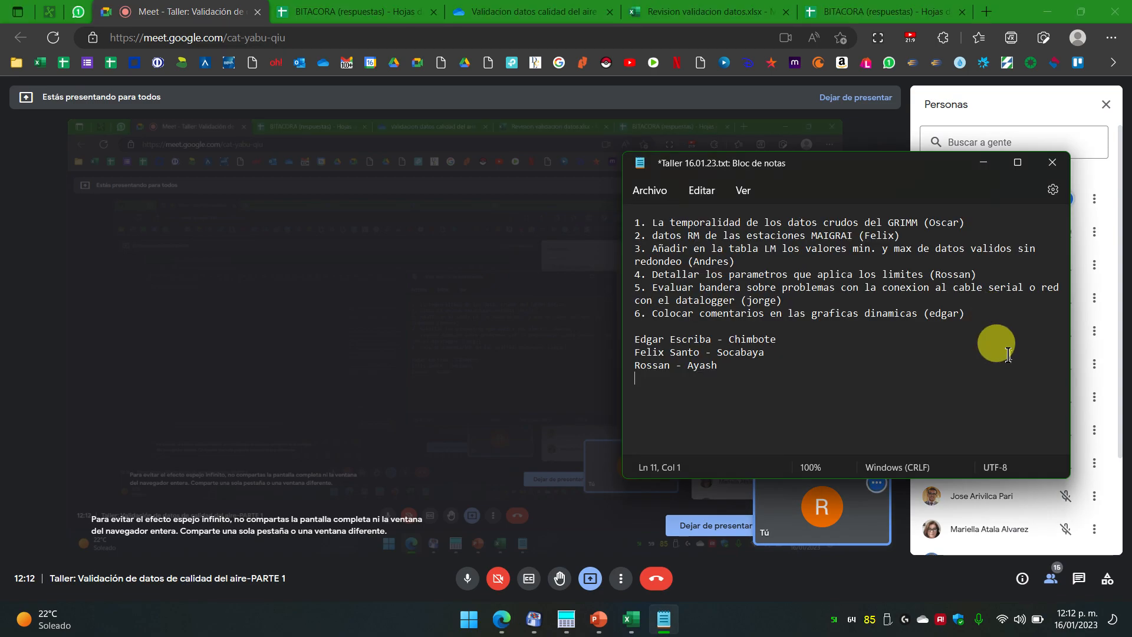
pyautogui.moveTo(831, 168); pyautogui.dragTo(649, 142)
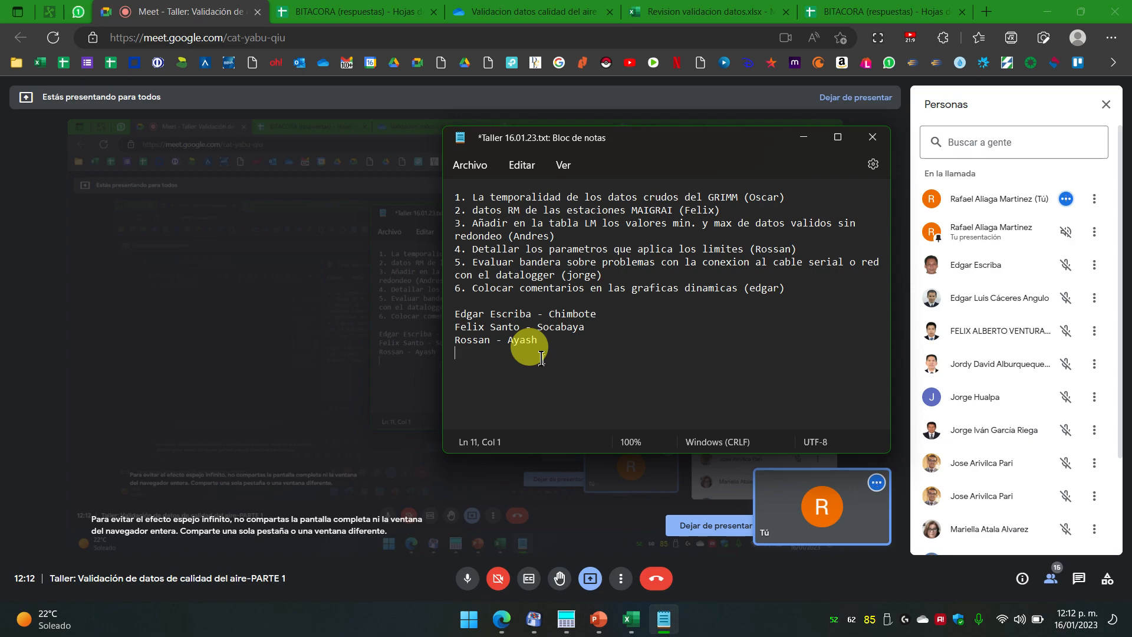
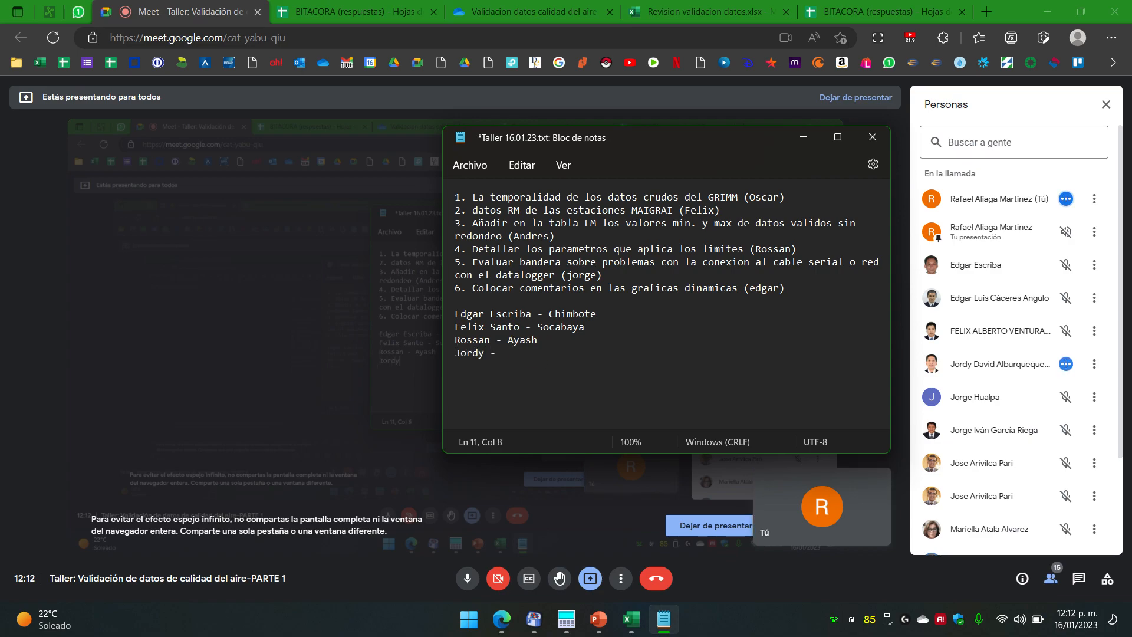
# Step: Add the fourth participant's line with station Macacara
pyautogui.write(' -')
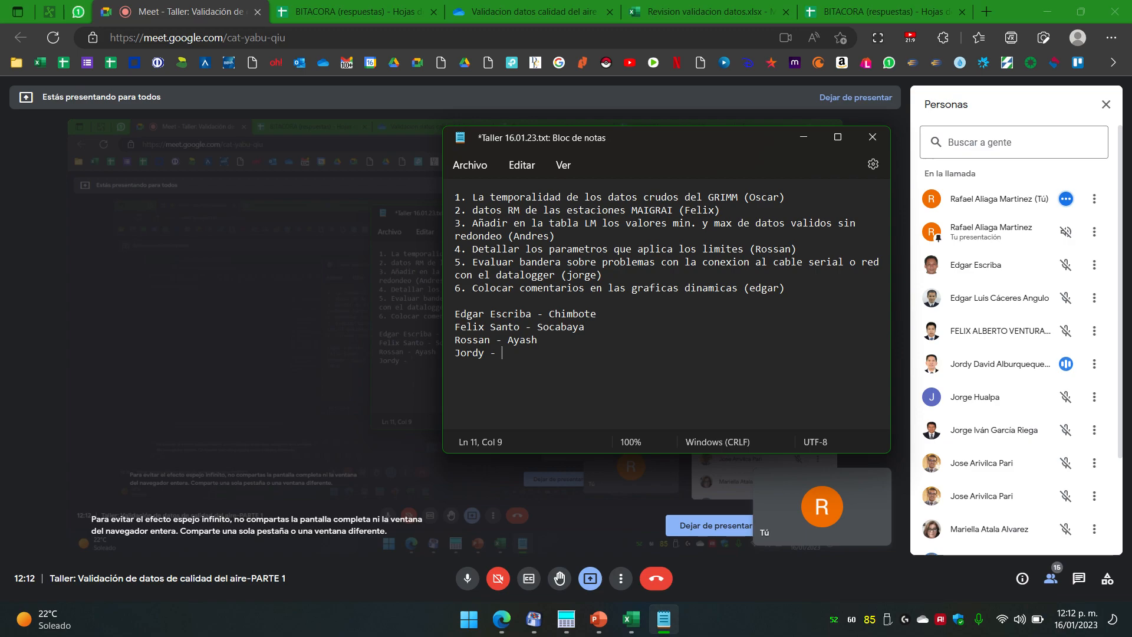
pyautogui.write('Macacac')
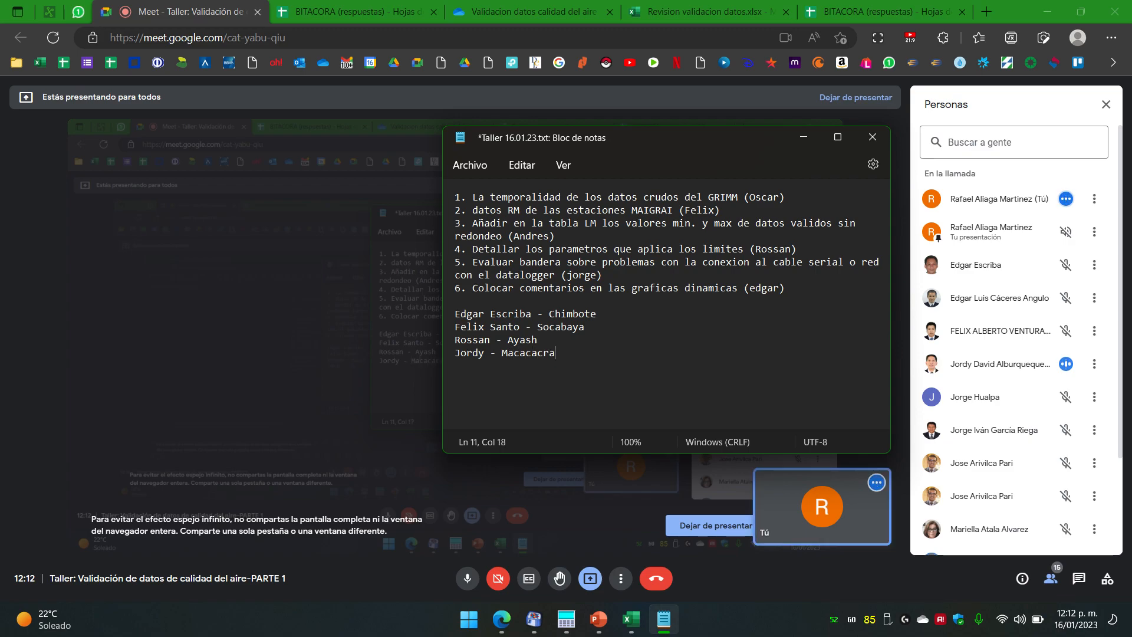
pyautogui.press('BackSpace')
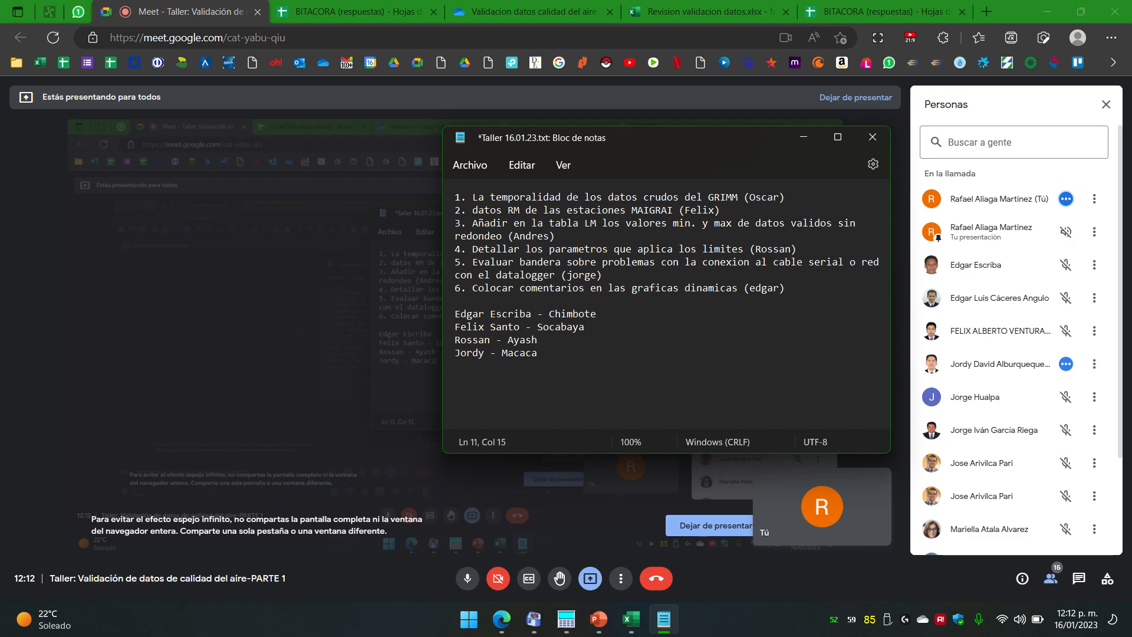
pyautogui.write('ra')
pyautogui.press('Return')
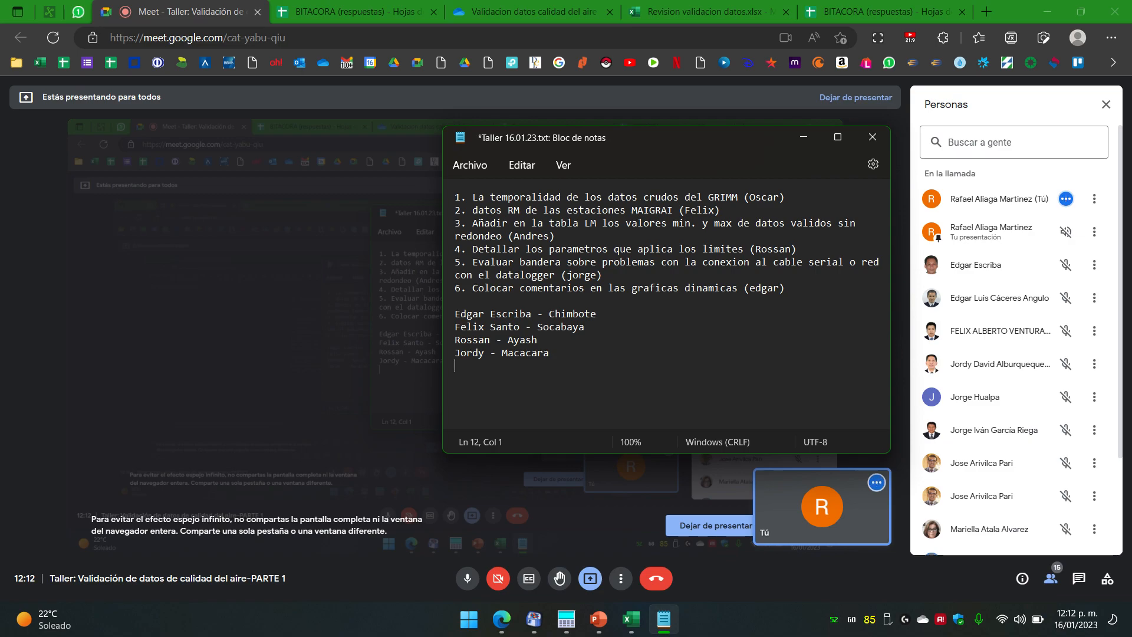
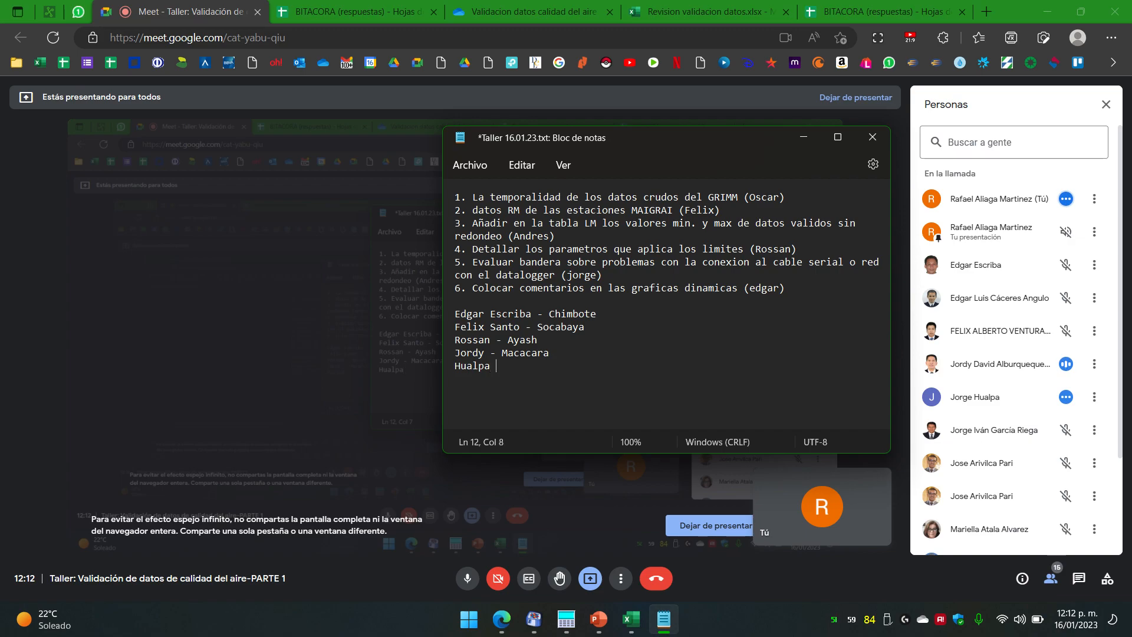
# Step: Start the fifth participant's line ending in a dash, leaving the caret at its end
pyautogui.write('-')
pyautogui.click(503, 352)
pyautogui.press('Left')
pyautogui.press('Left')
pyautogui.press('Left')
pyautogui.press('Left')
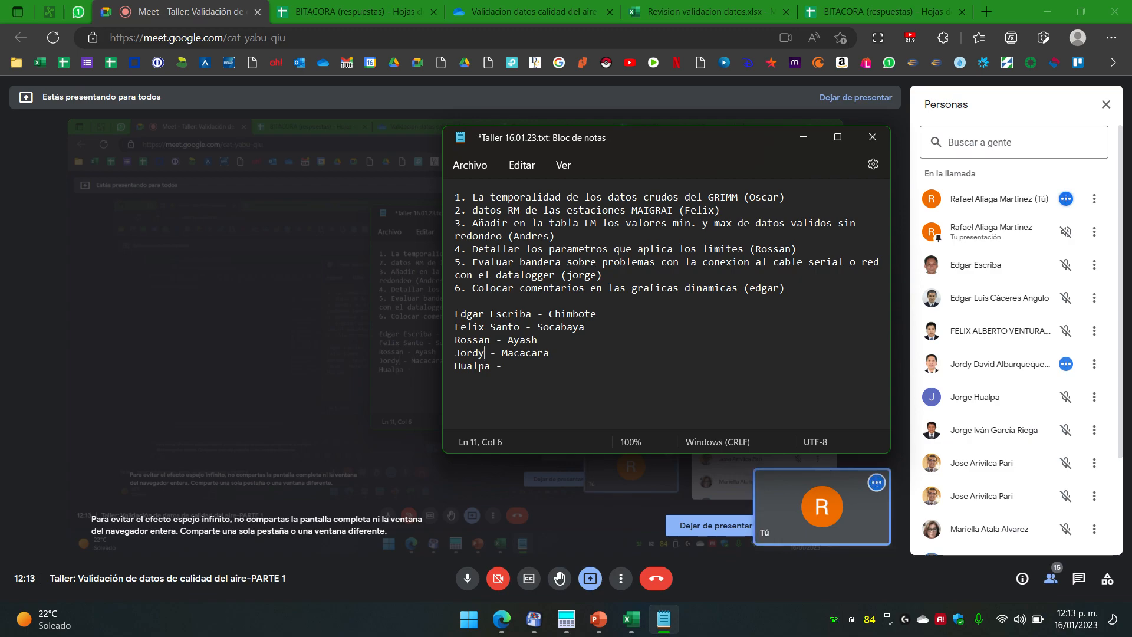
pyautogui.press('Right')
pyautogui.press('Right')
pyautogui.press('Right')
pyautogui.press('Left')
pyautogui.press('Left')
pyautogui.press('Left')
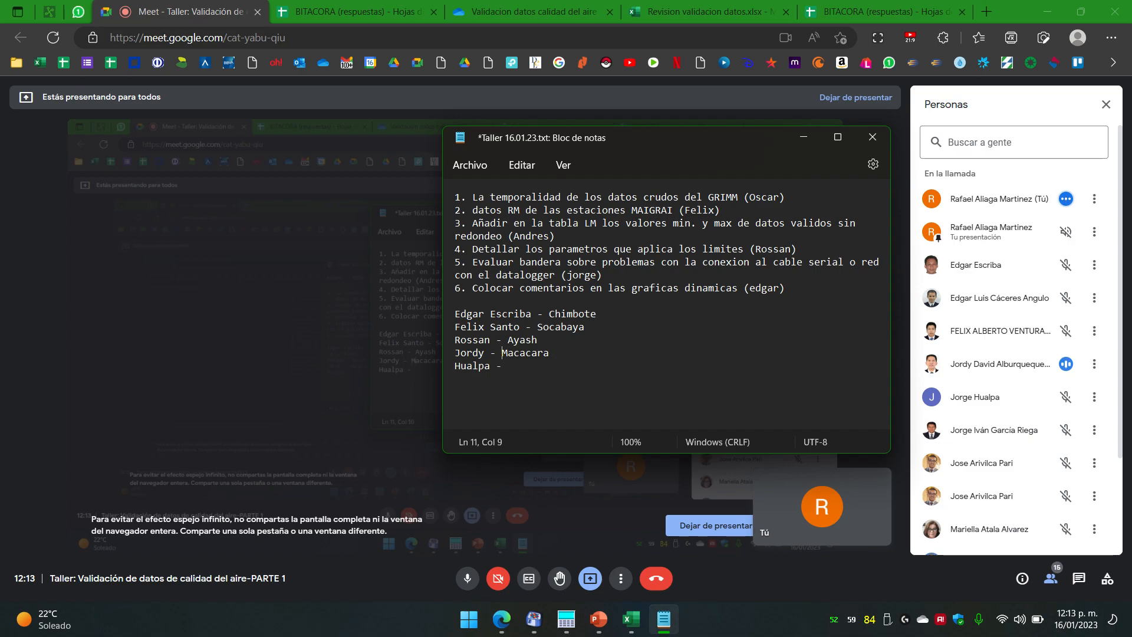
pyautogui.press('Down')
pyautogui.press('End')
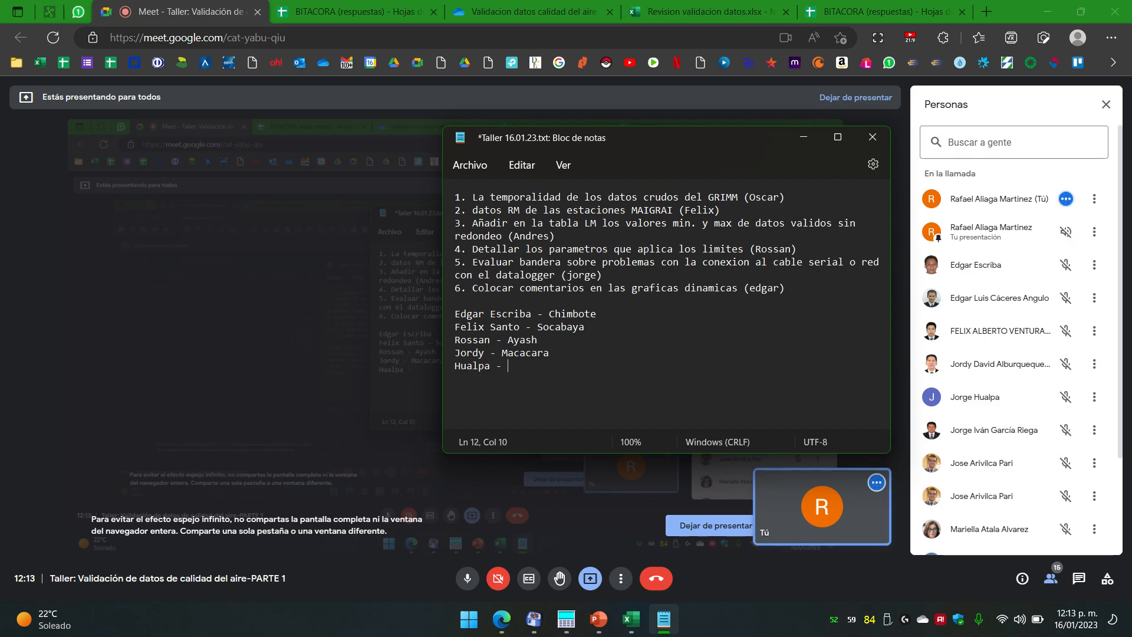
pyautogui.press('Left')
pyautogui.press('Right')
pyautogui.press('Left')
pyautogui.press('Right')
pyautogui.press('Left')
pyautogui.press('Right')
pyautogui.press('Right')
pyautogui.press('Left')
pyautogui.press('Right')
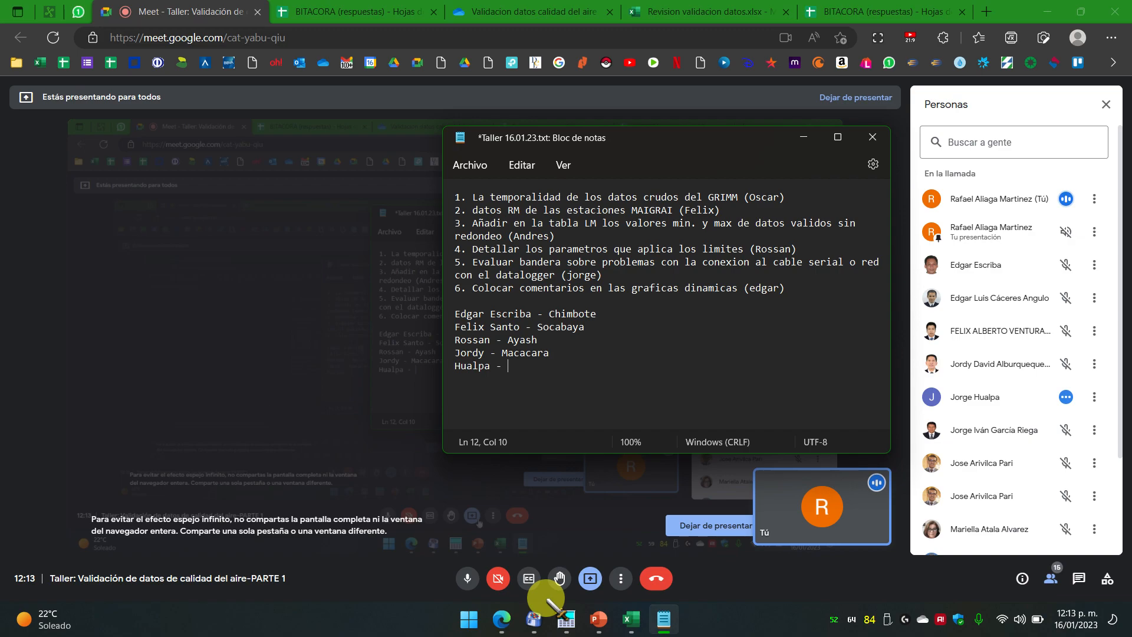
# Step: In the Revision validacion datos workbook, look at the DIC sheet, then the NOV sheet
pyautogui.moveTo(506, 617)
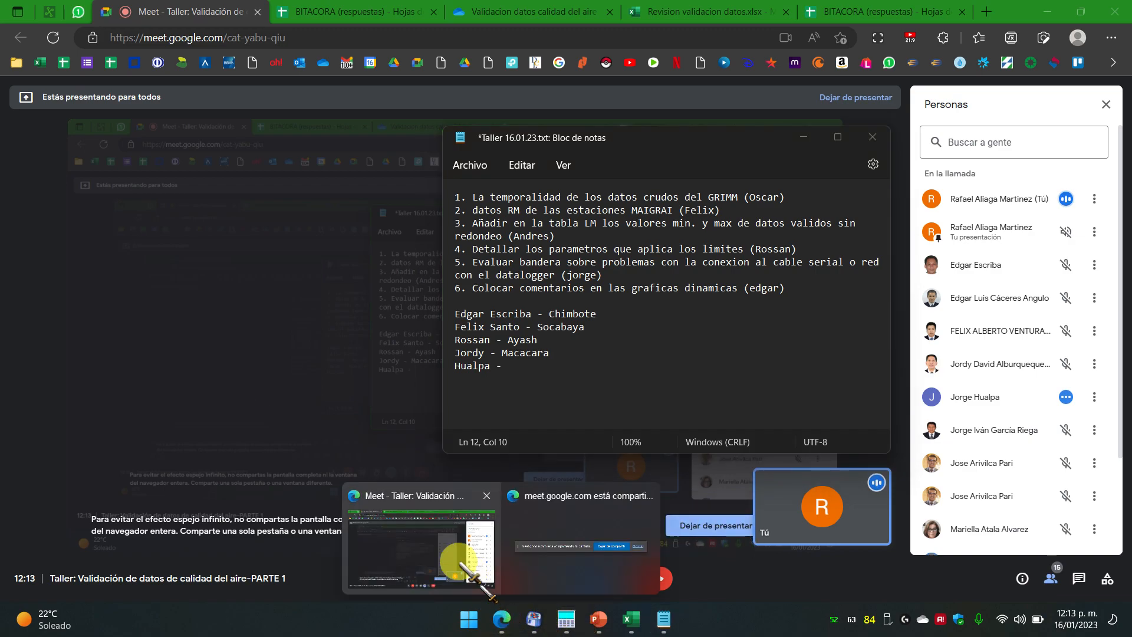
pyautogui.click(461, 543)
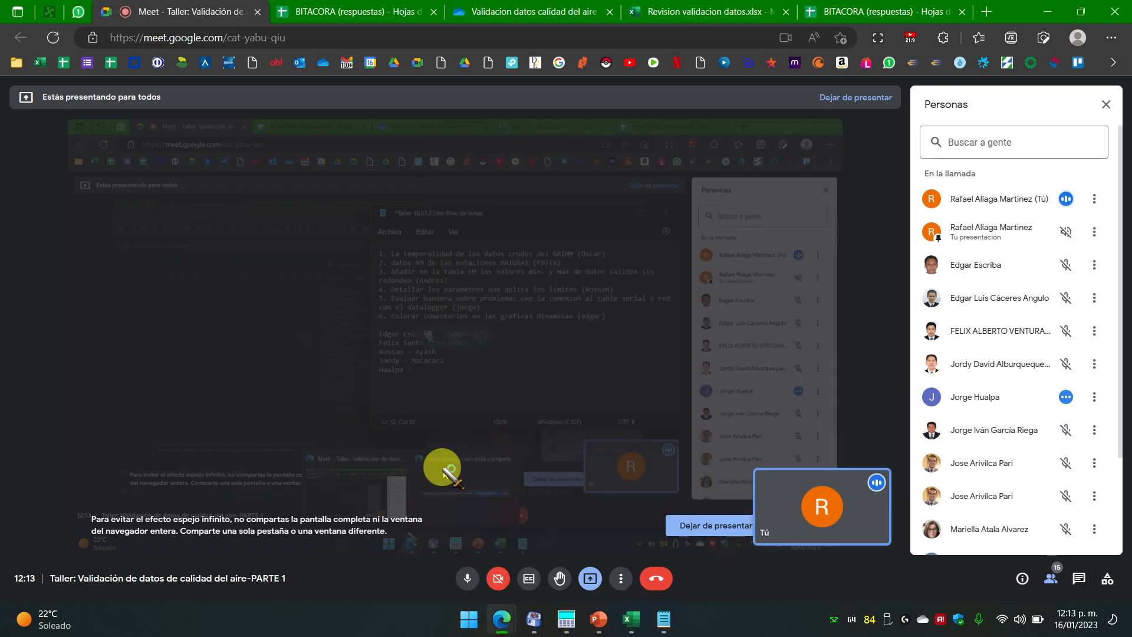
pyautogui.click(725, 12)
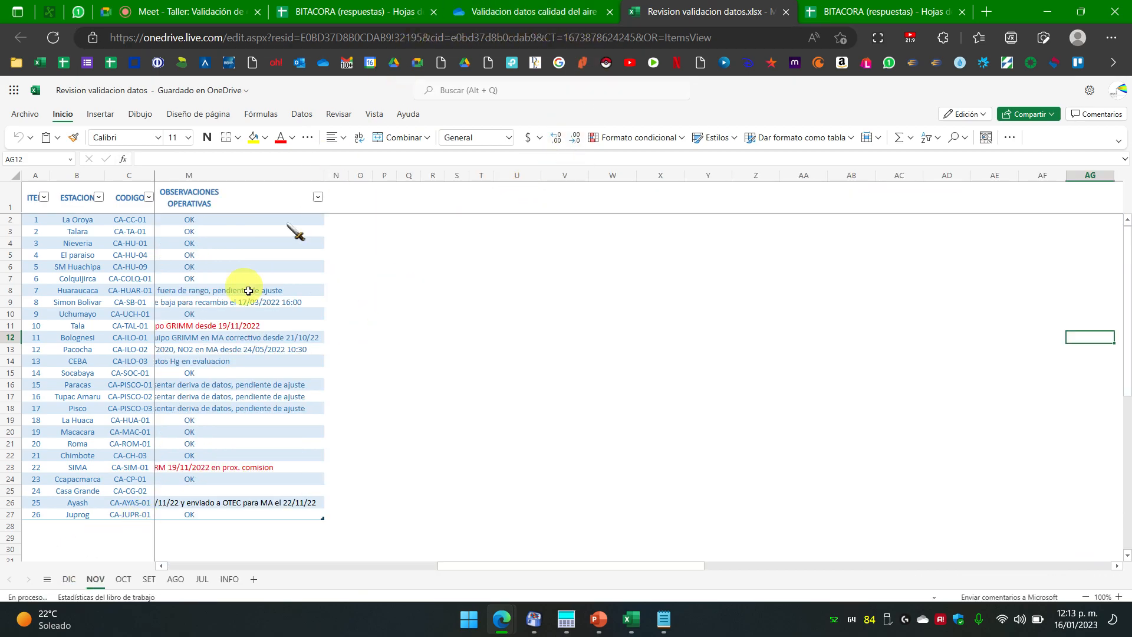
pyautogui.click(69, 579)
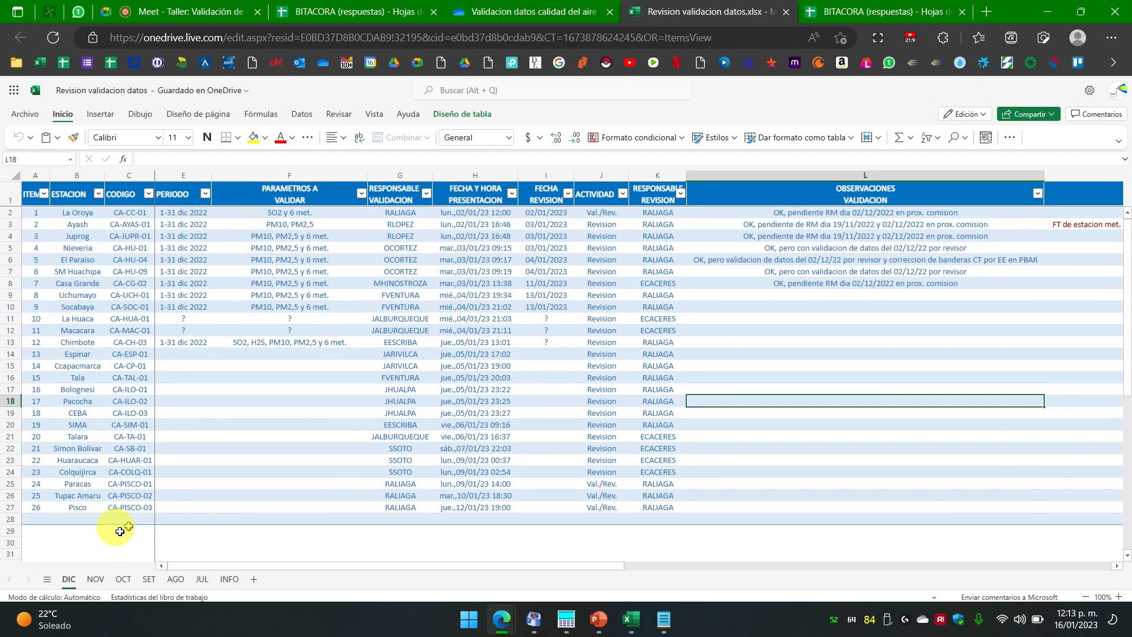
pyautogui.click(95, 579)
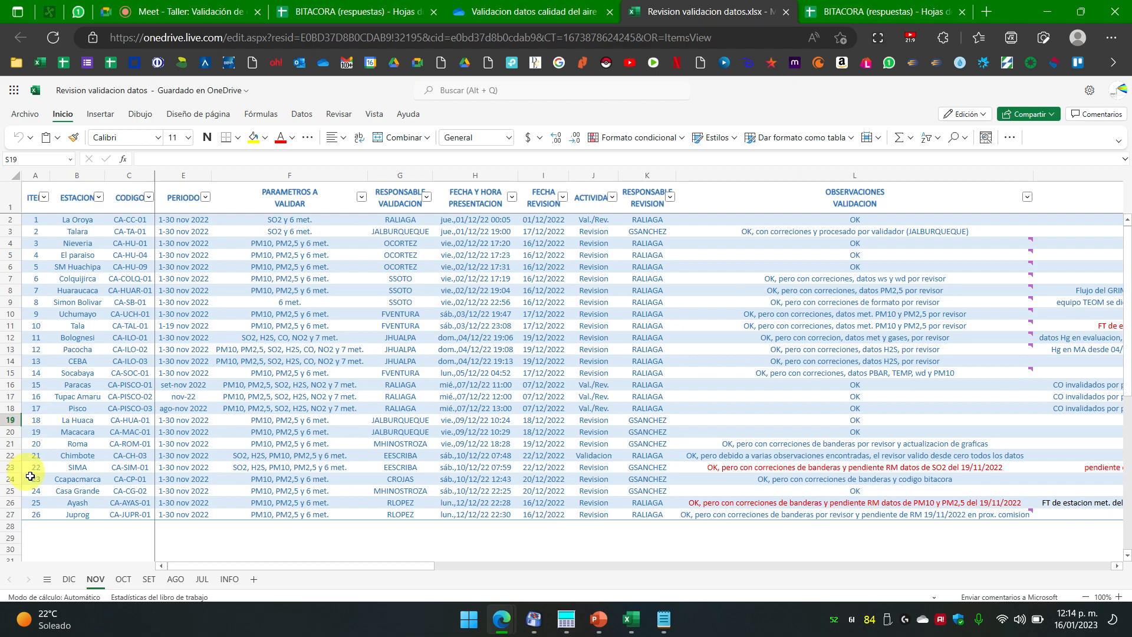
# Step: Select the Bolognesi, Pacocha and CEBA rows, then minimise the browser
pyautogui.moveTo(11, 339); pyautogui.dragTo(11, 361)
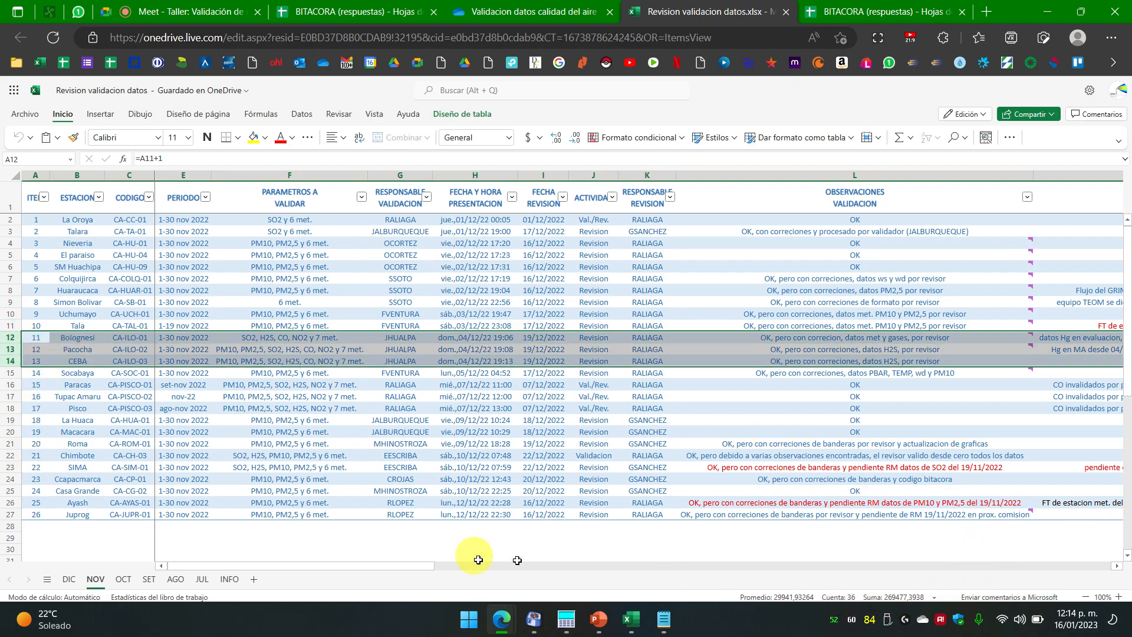
pyautogui.moveTo(428, 565); pyautogui.dragTo(492, 565)
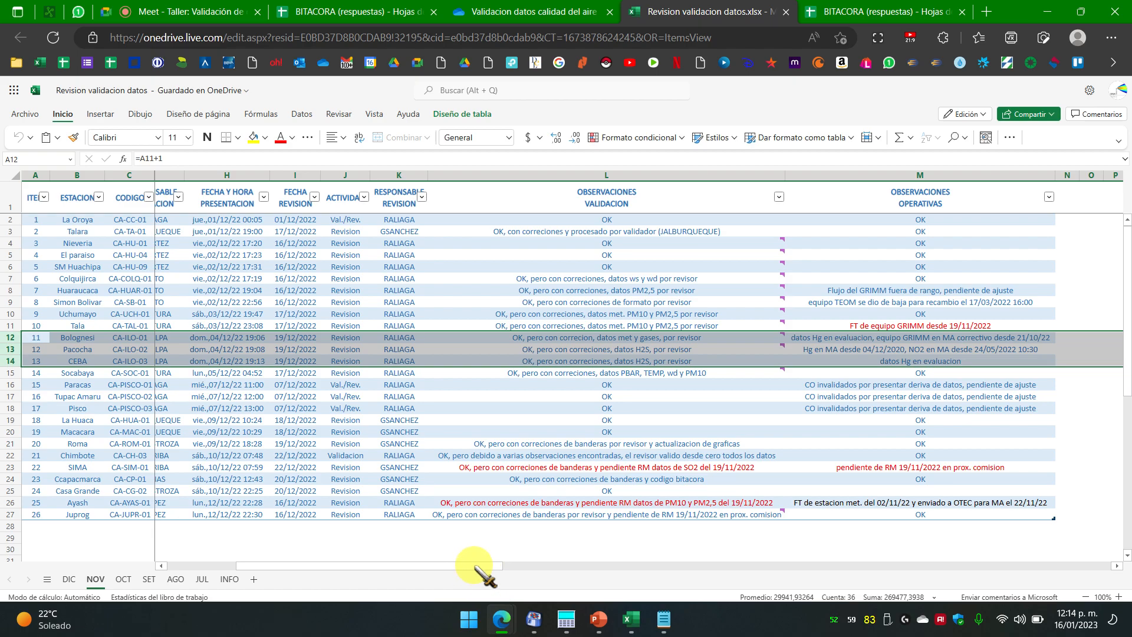
pyautogui.moveTo(475, 566); pyautogui.dragTo(322, 568)
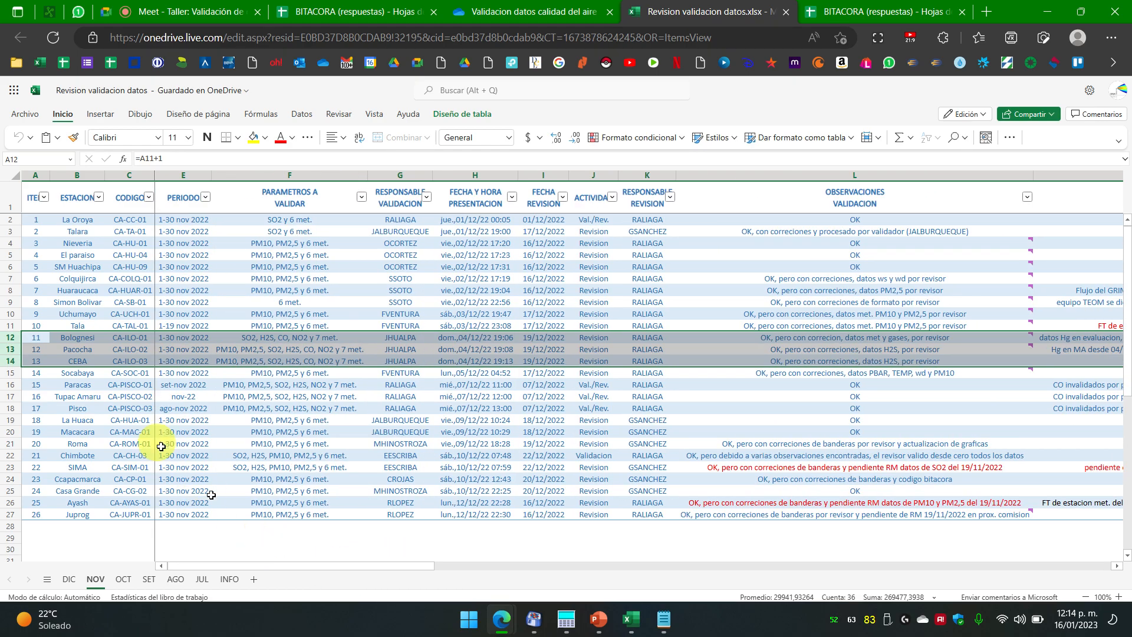
pyautogui.click(1048, 12)
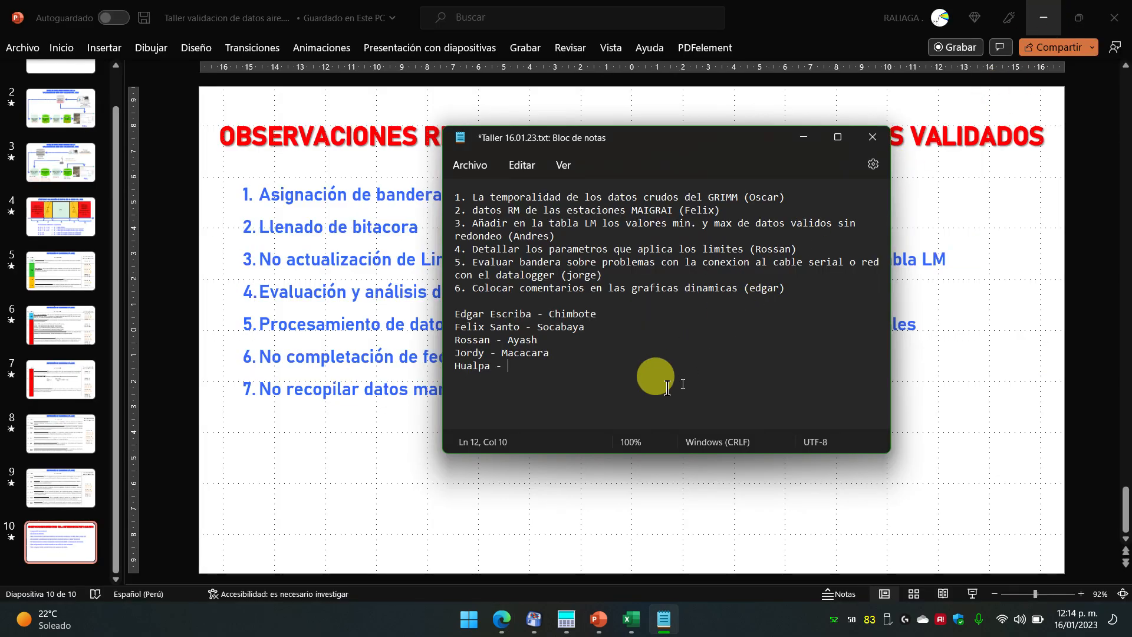
# Step: Enter Pacocha as the fifth participant's station and start a new line
pyautogui.write('Pacocha')
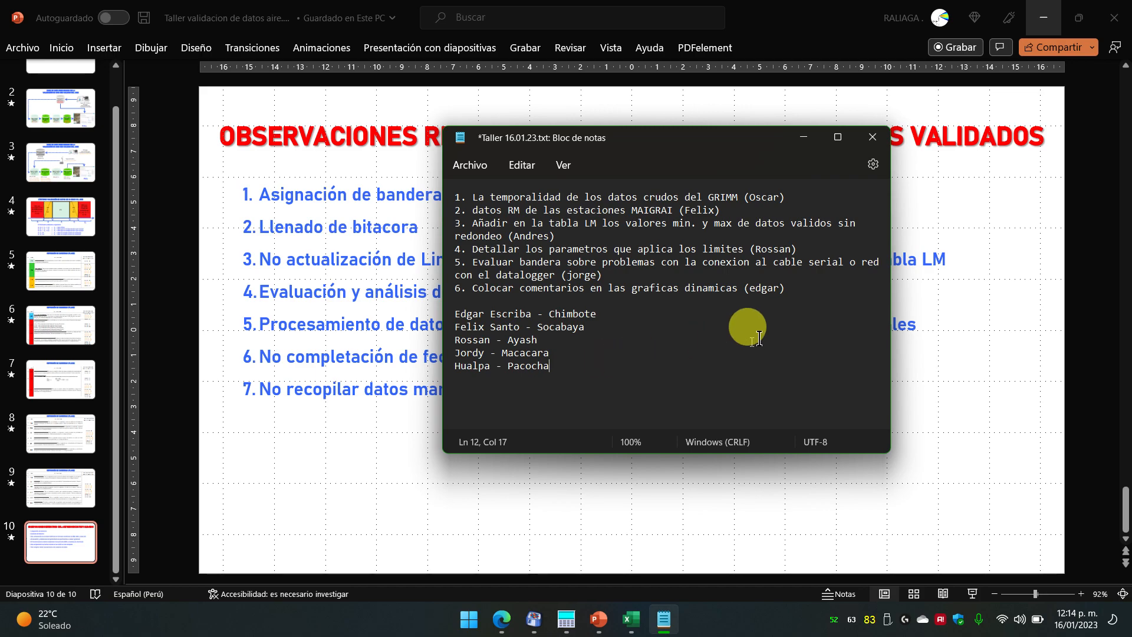
pyautogui.press('Return')
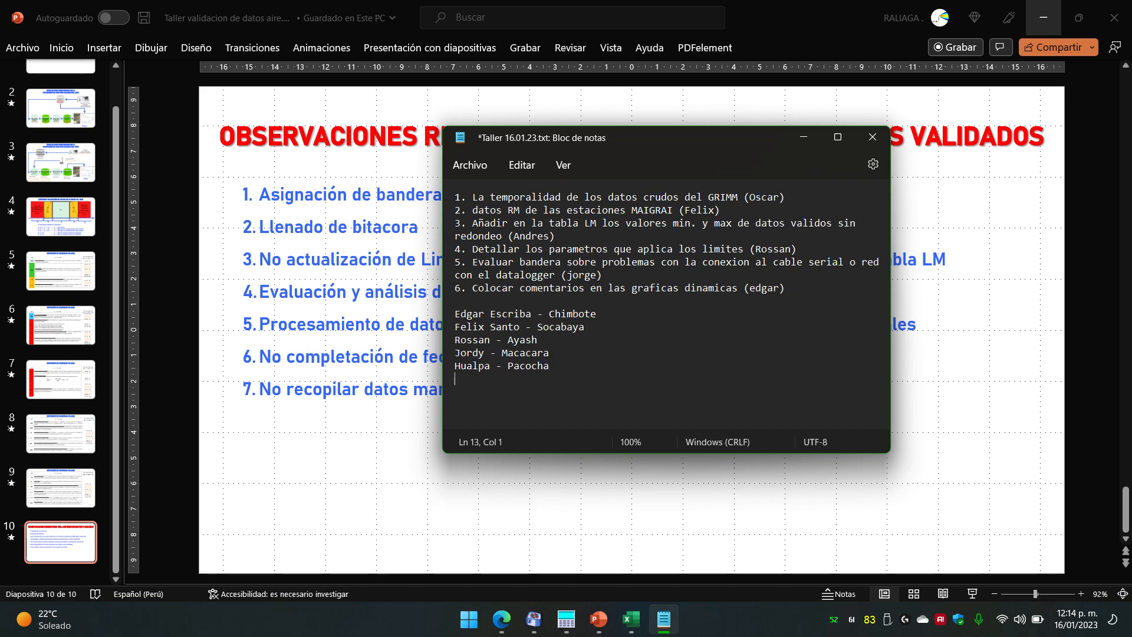
pyautogui.moveTo(632, 613)
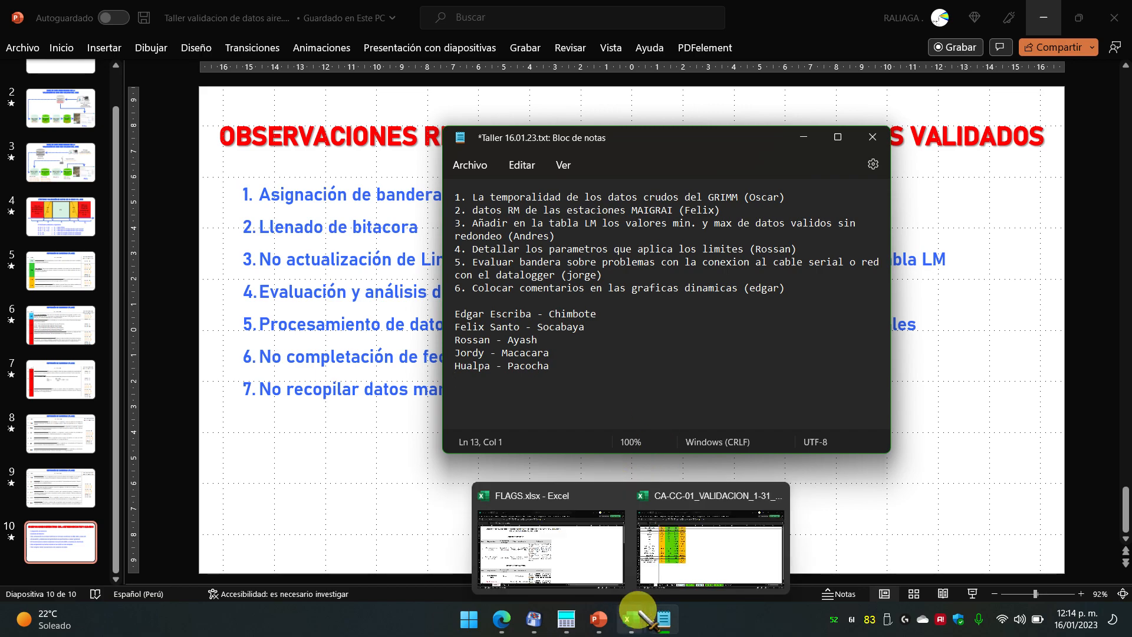
# Step: Scroll through the Meet participants list, then bring the Notepad notes back to the front
pyautogui.click(502, 619)
pyautogui.click(447, 529)
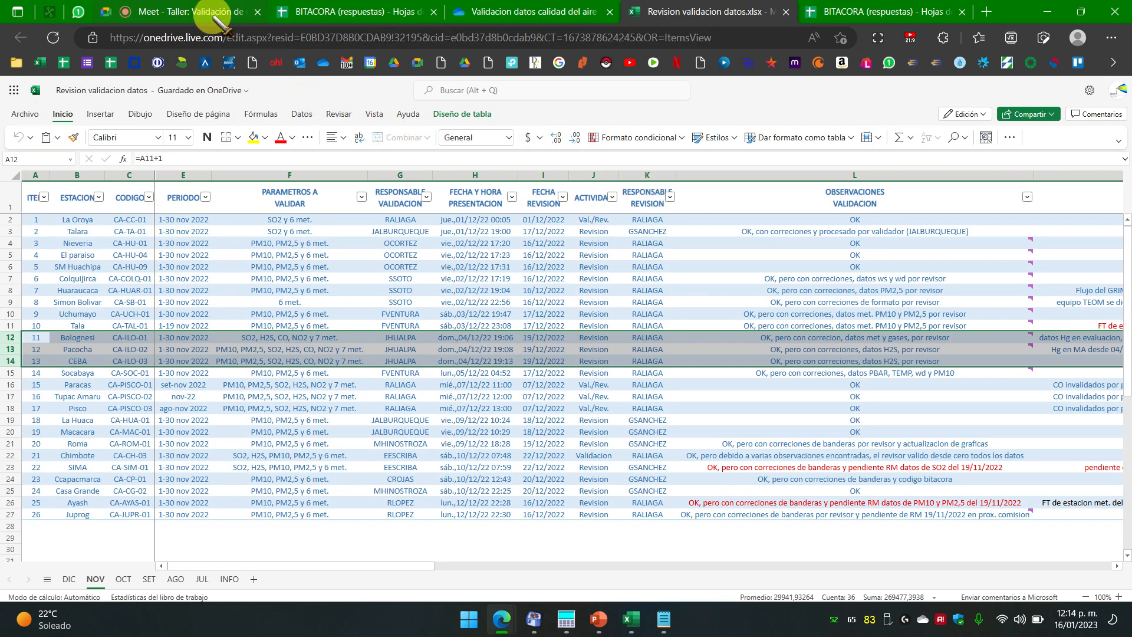
pyautogui.click(215, 10)
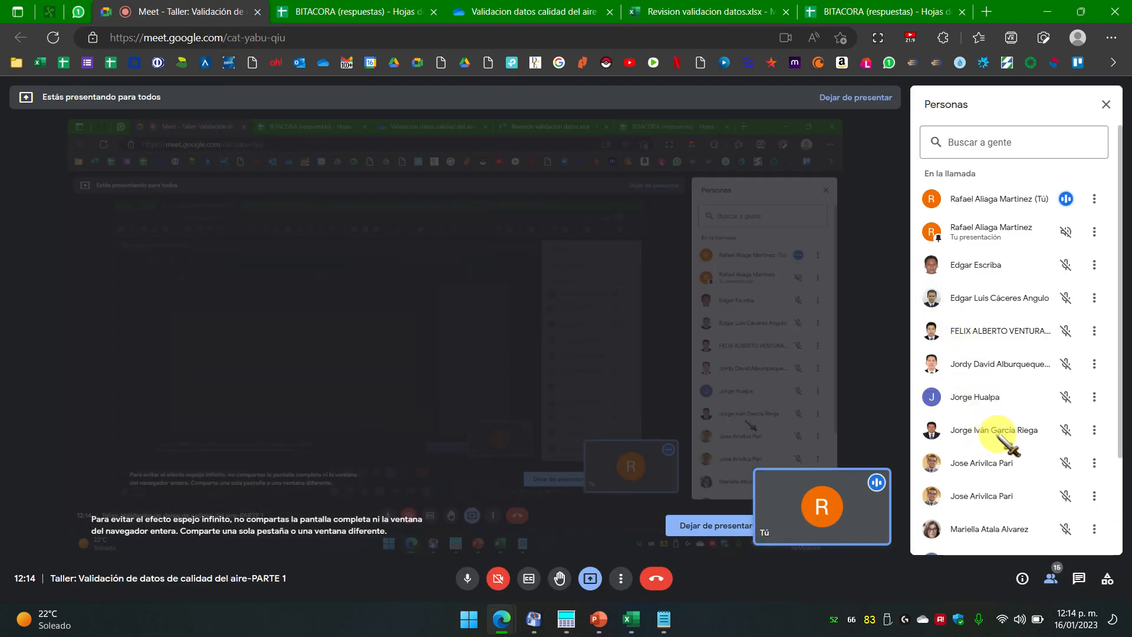
pyautogui.scroll(-3, 1006, 436)
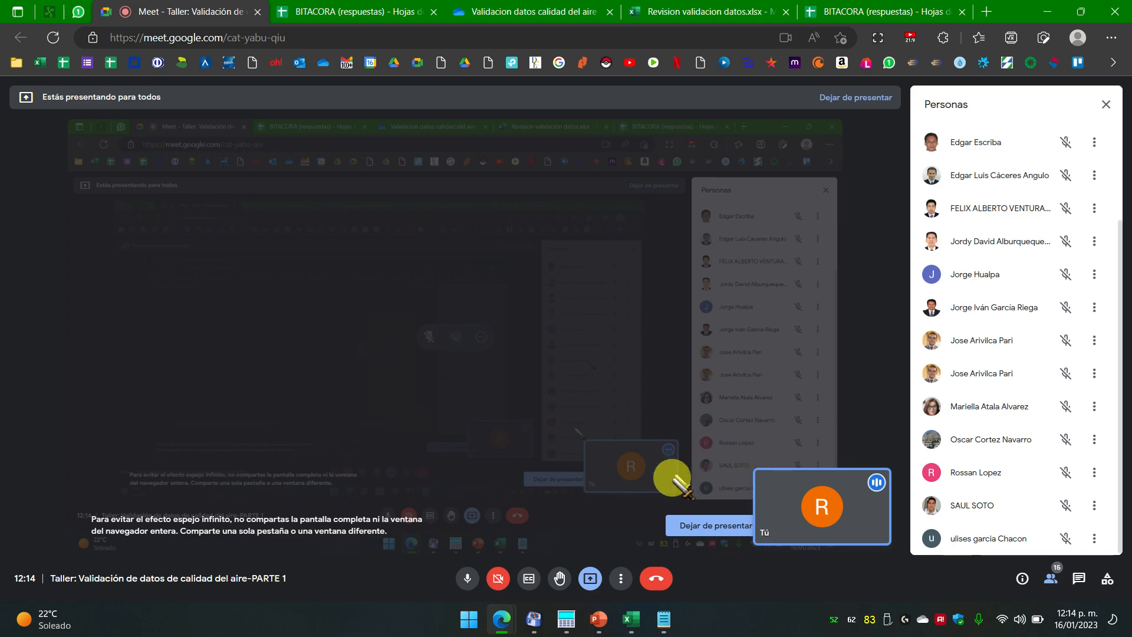
pyautogui.click(663, 615)
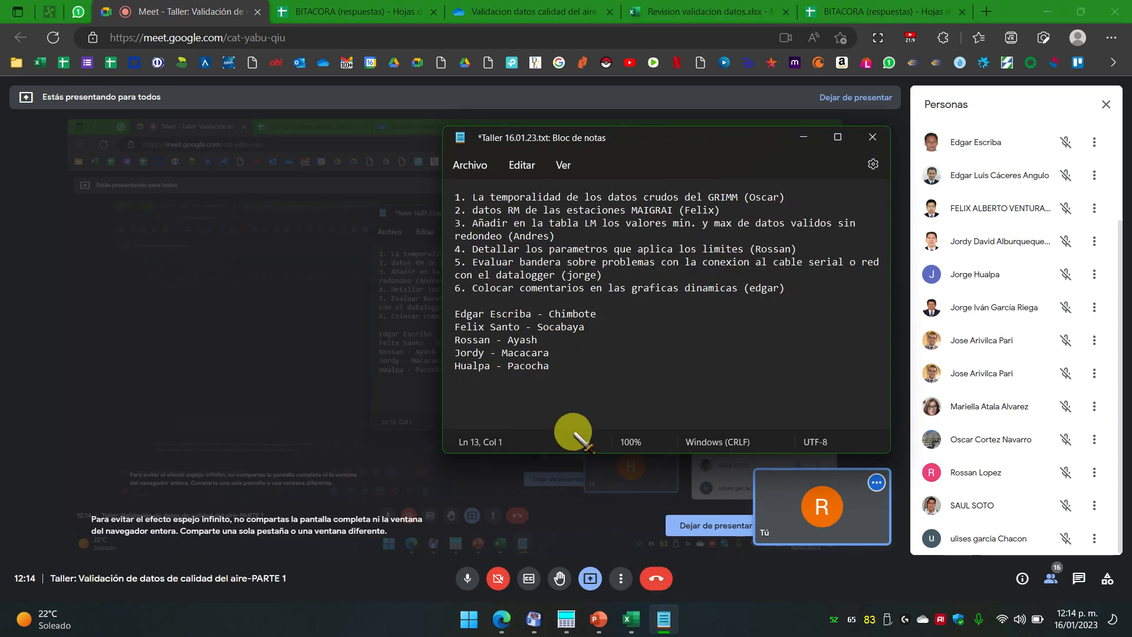
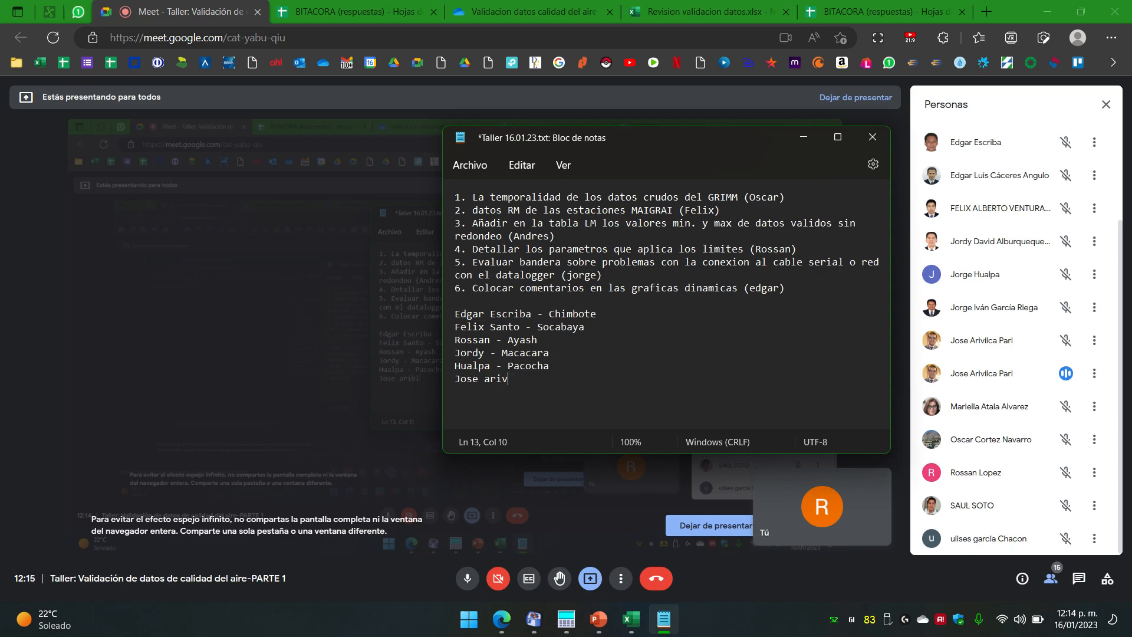
# Step: Type the sixth participant's name with a capitalised surname, trying then removing Ccapacmarca as station
pyautogui.press('Left')
pyautogui.press('Left')
pyautogui.press('Left')
pyautogui.press('Left')
pyautogui.press('Left')
pyautogui.press('Left')
pyautogui.press('Left')
pyautogui.press('Left')
pyautogui.press('Left')
pyautogui.press('Left')
pyautogui.press('Left')
pyautogui.press('Left')
pyautogui.press('BackSpace')
pyautogui.write('A')
pyautogui.press('Right')
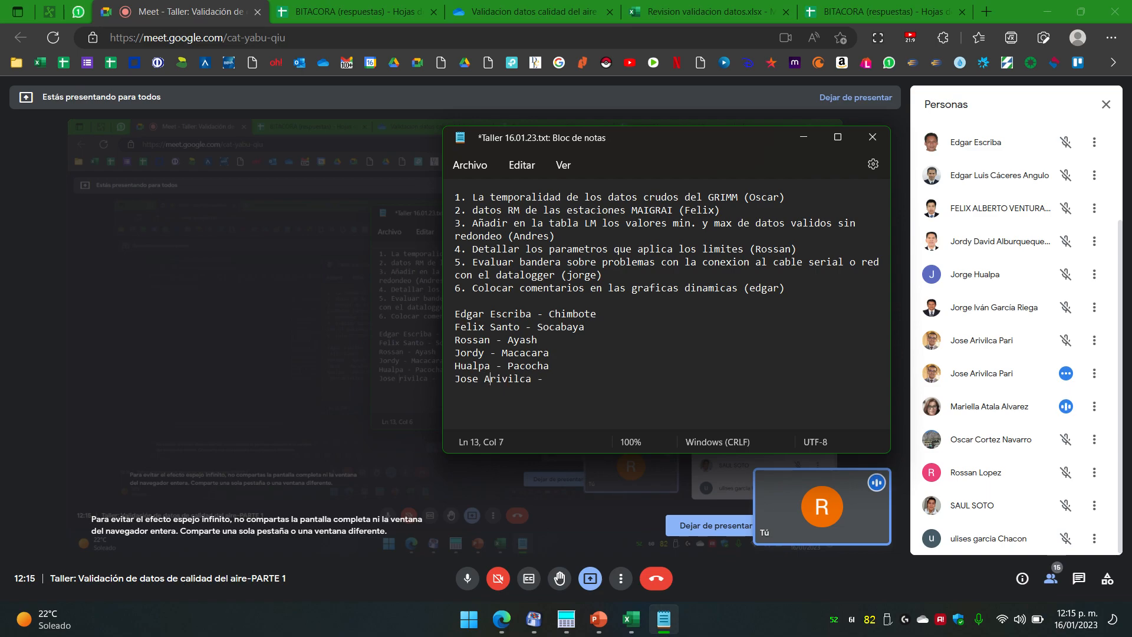
pyautogui.press('Right')
pyautogui.press('Right')
pyautogui.press('Right')
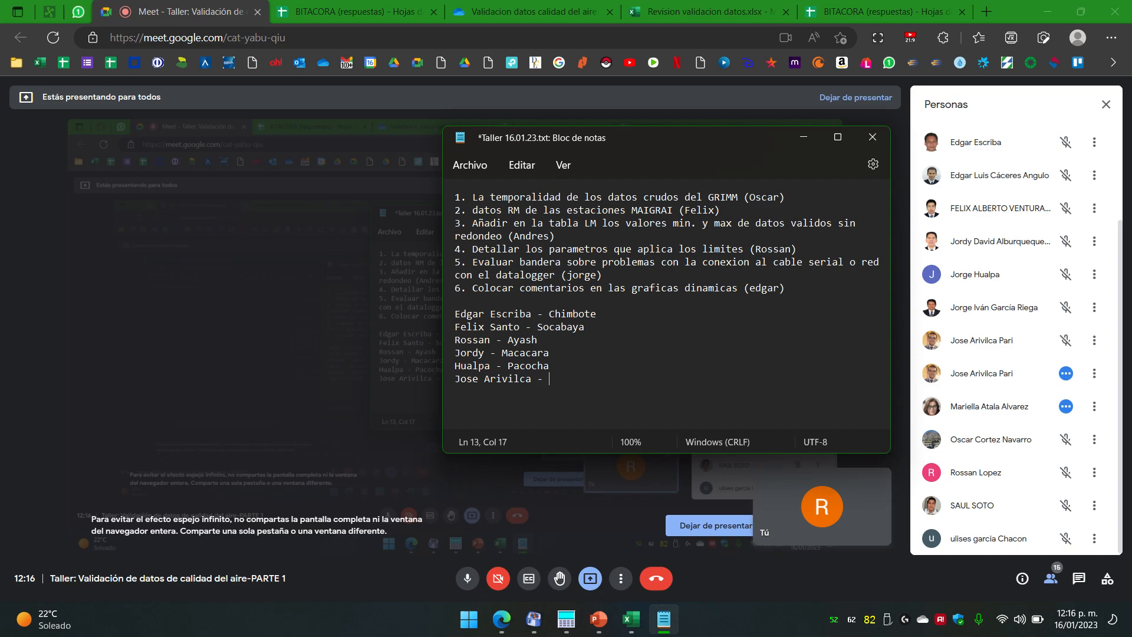
pyautogui.write('Ccapacmar')
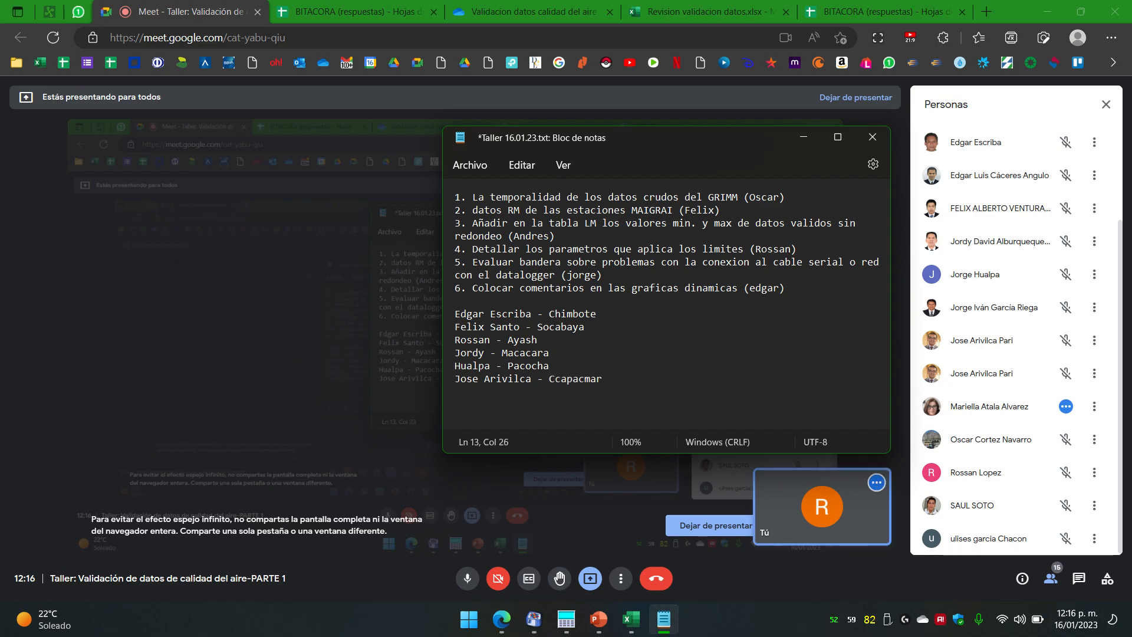
pyautogui.write('ca')
pyautogui.press('BackSpace')
pyautogui.press('BackSpace')
pyautogui.press('BackSpace')
pyautogui.press('BackSpace')
pyautogui.press('BackSpace')
pyautogui.press('BackSpace')
pyautogui.press('BackSpace')
pyautogui.press('BackSpace')
pyautogui.press('BackSpace')
pyautogui.press('BackSpace')
pyautogui.press('BackSpace')
# Step: Finish the sixth line with Espinar, add Roma and Huaraucaca lines, and raise the window
pyautogui.press('Return')
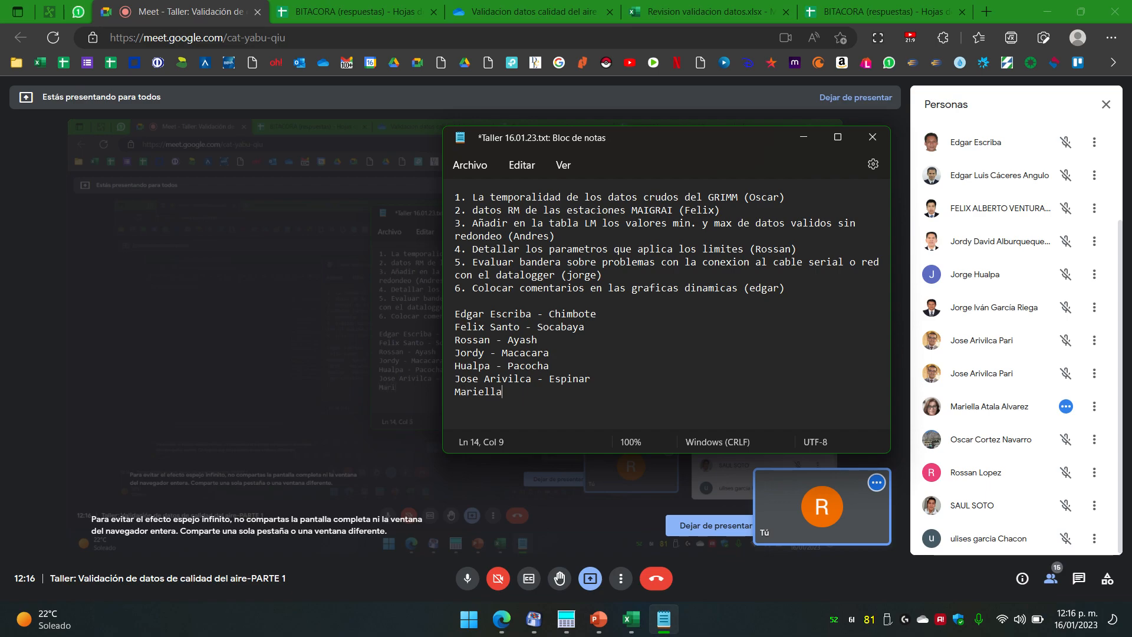
pyautogui.press('Return')
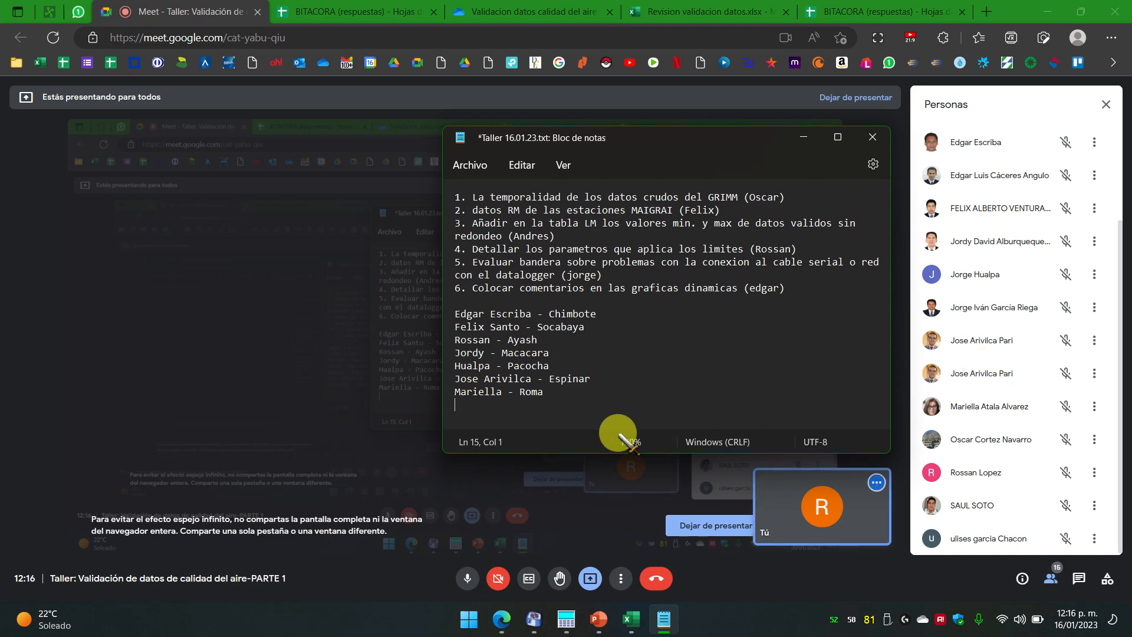
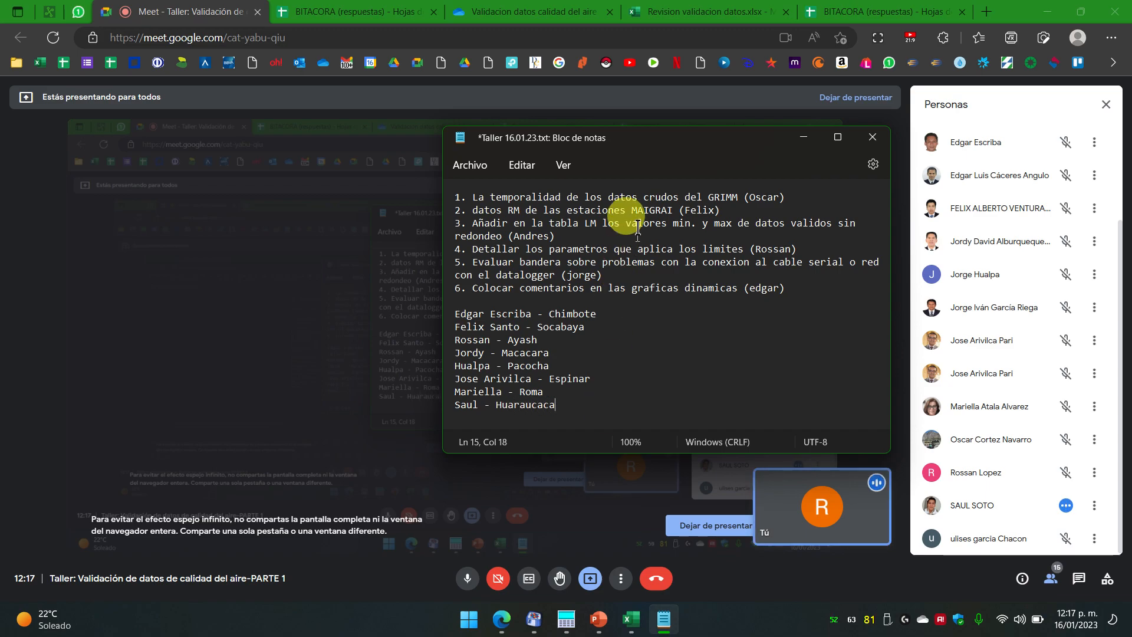
pyautogui.moveTo(625, 137); pyautogui.dragTo(638, 63)
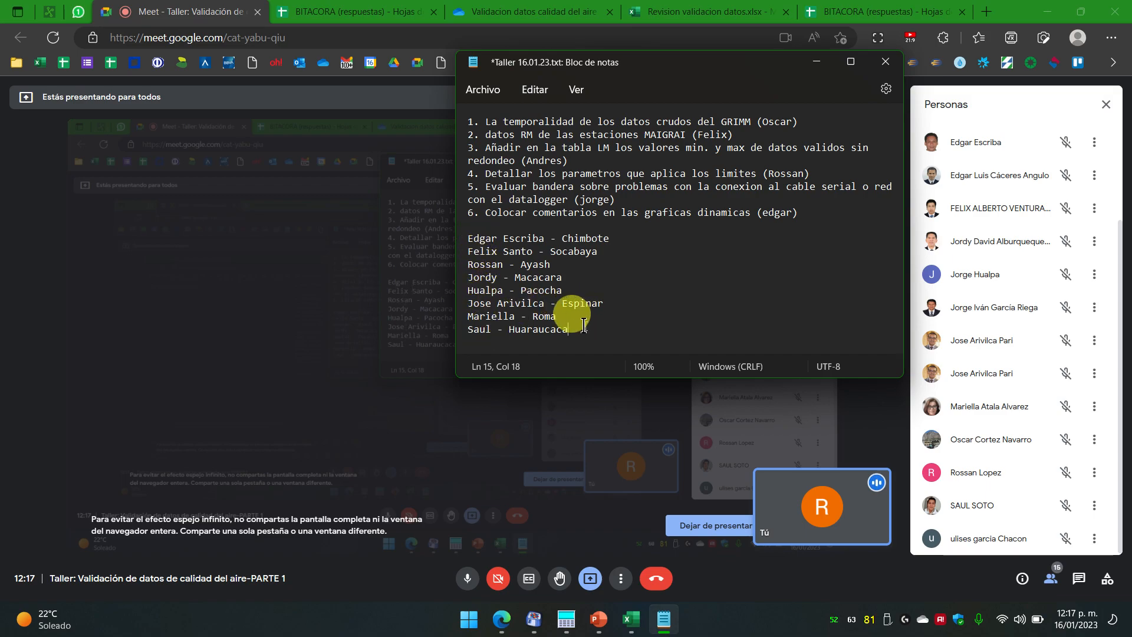
# Step: Review the assignment lines, then add an empty line after the Huaraucaca entry
pyautogui.moveTo(568, 303); pyautogui.dragTo(447, 232)
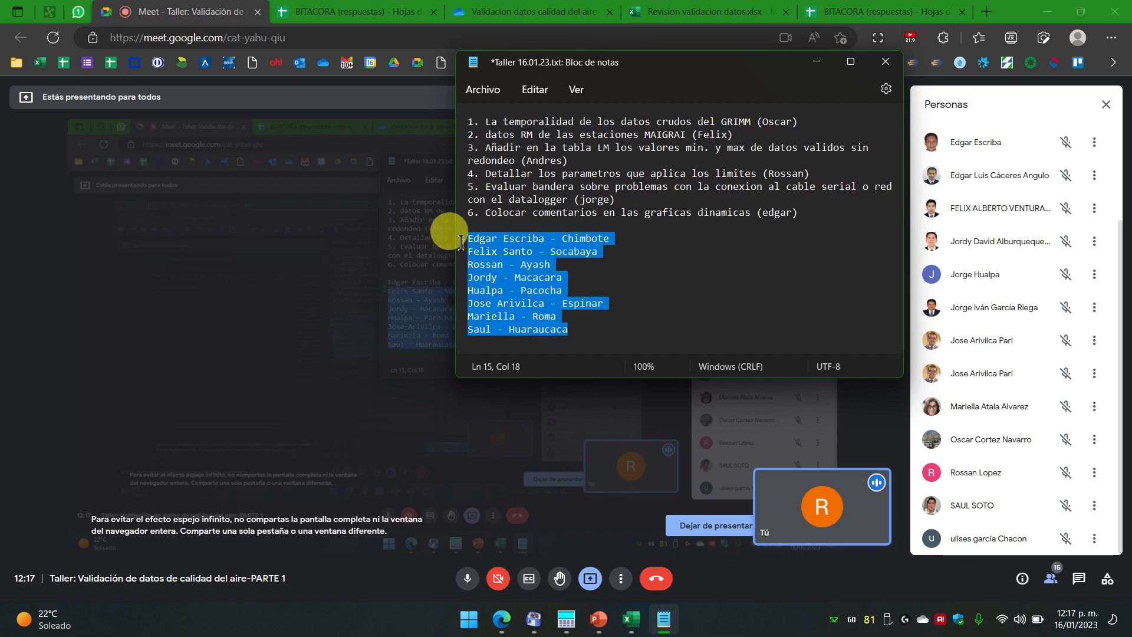
pyautogui.click(575, 236)
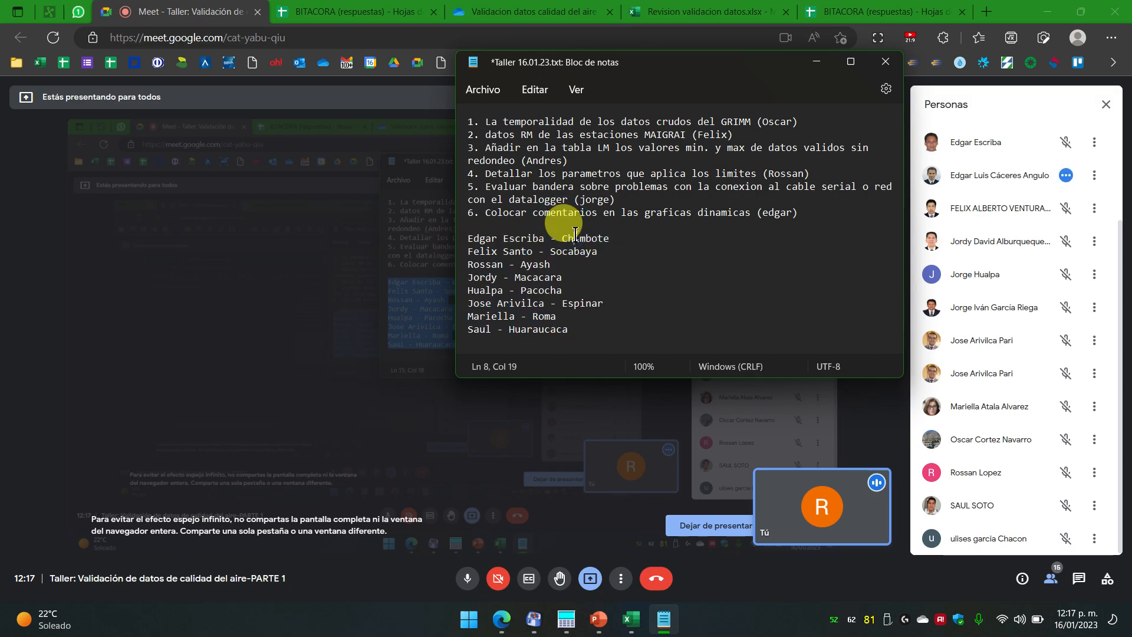
pyautogui.press('Down')
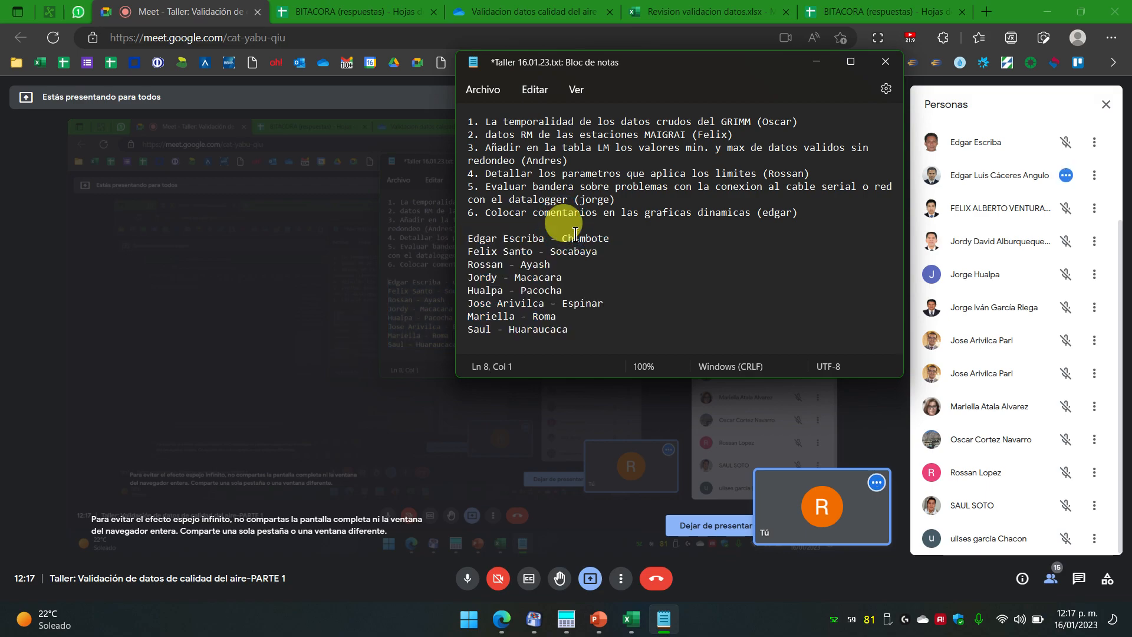
pyautogui.press('Down')
pyautogui.press('Down')
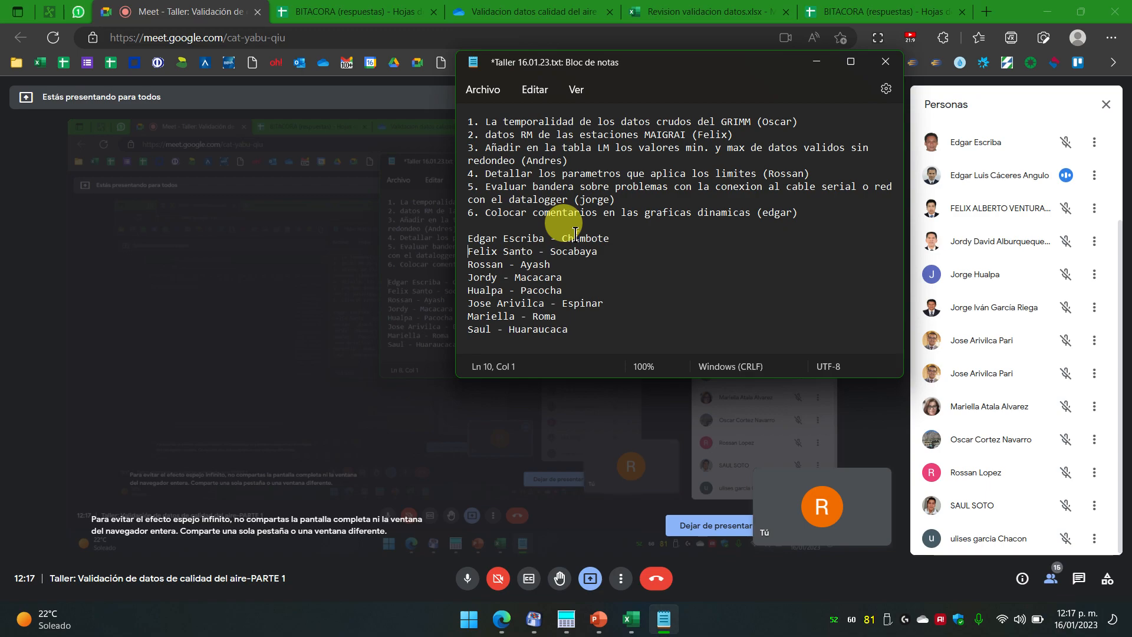
pyautogui.hotkey('ctrl', 'End')
pyautogui.press('Home')
pyautogui.press('Up')
pyautogui.press('Up')
pyautogui.press('Up')
pyautogui.press('Up')
pyautogui.press('Up')
pyautogui.press('Up')
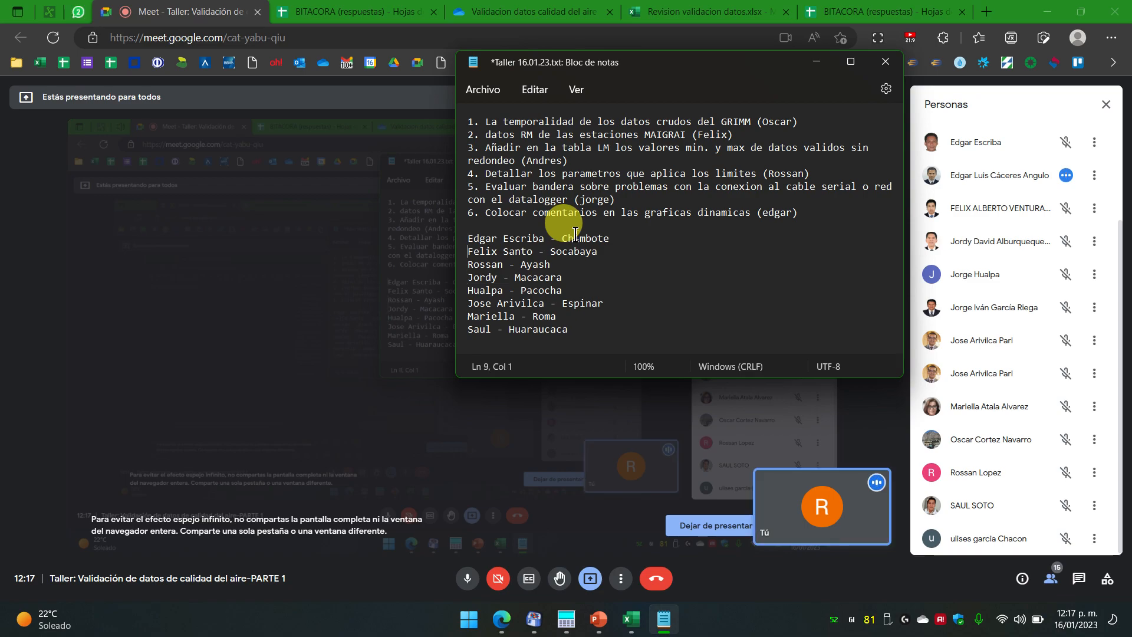
pyautogui.press('Up')
pyautogui.press('Down')
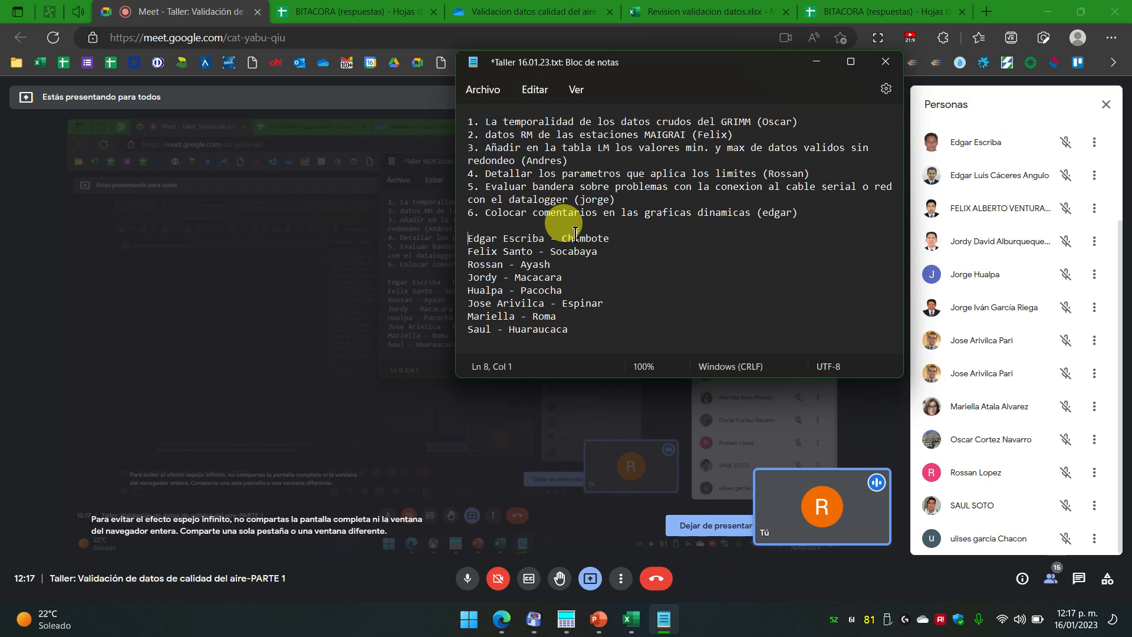
pyautogui.press('Up')
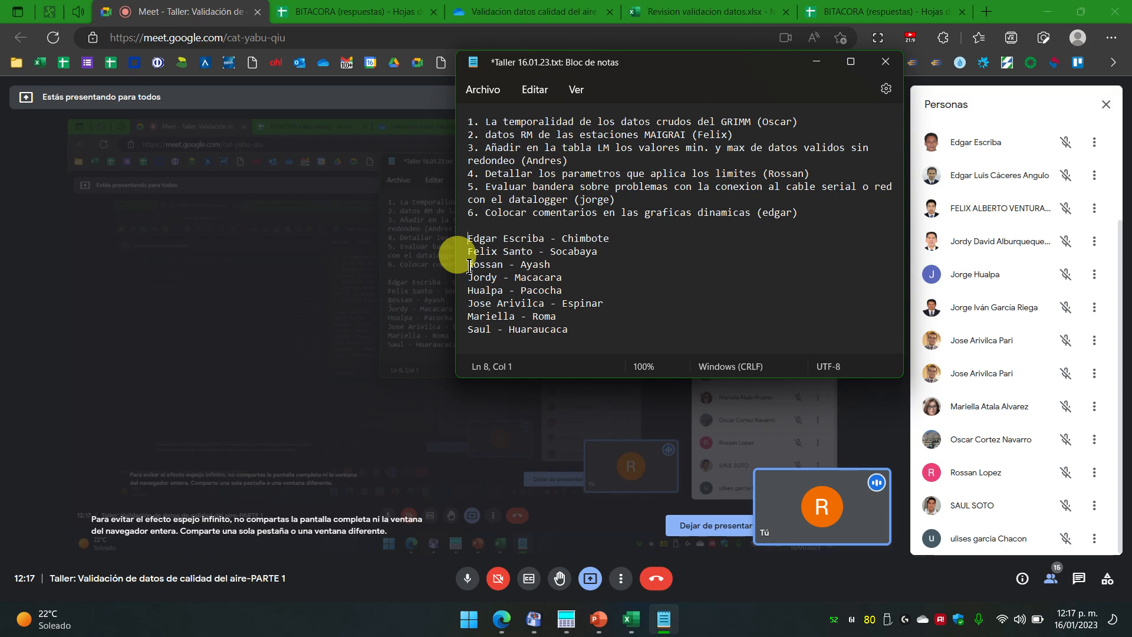
pyautogui.click(592, 331)
pyautogui.press('Return')
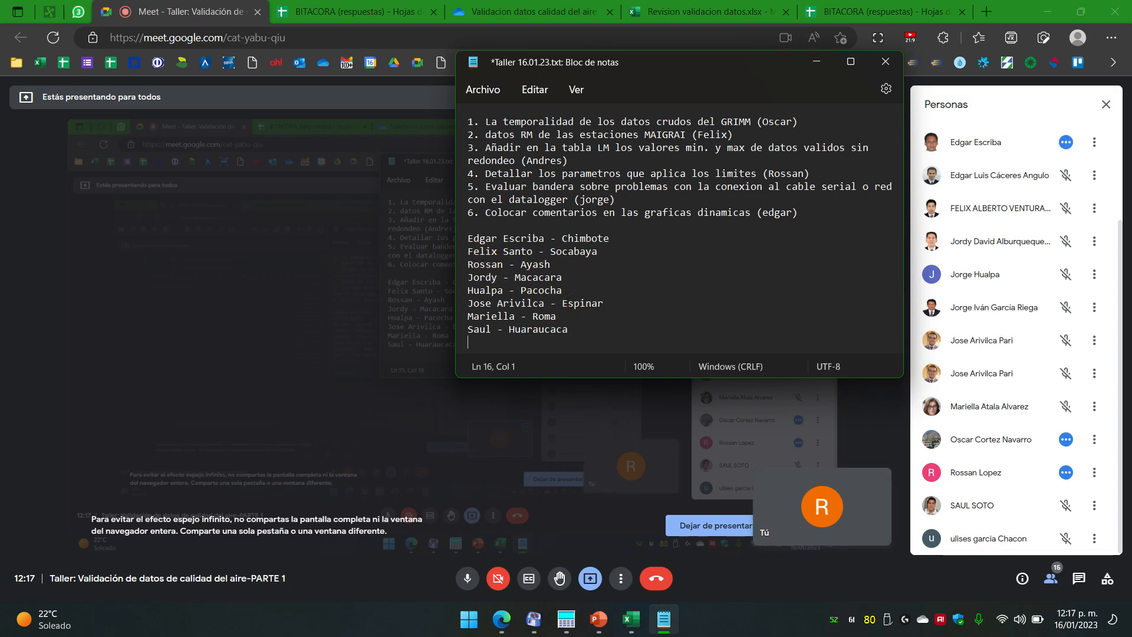
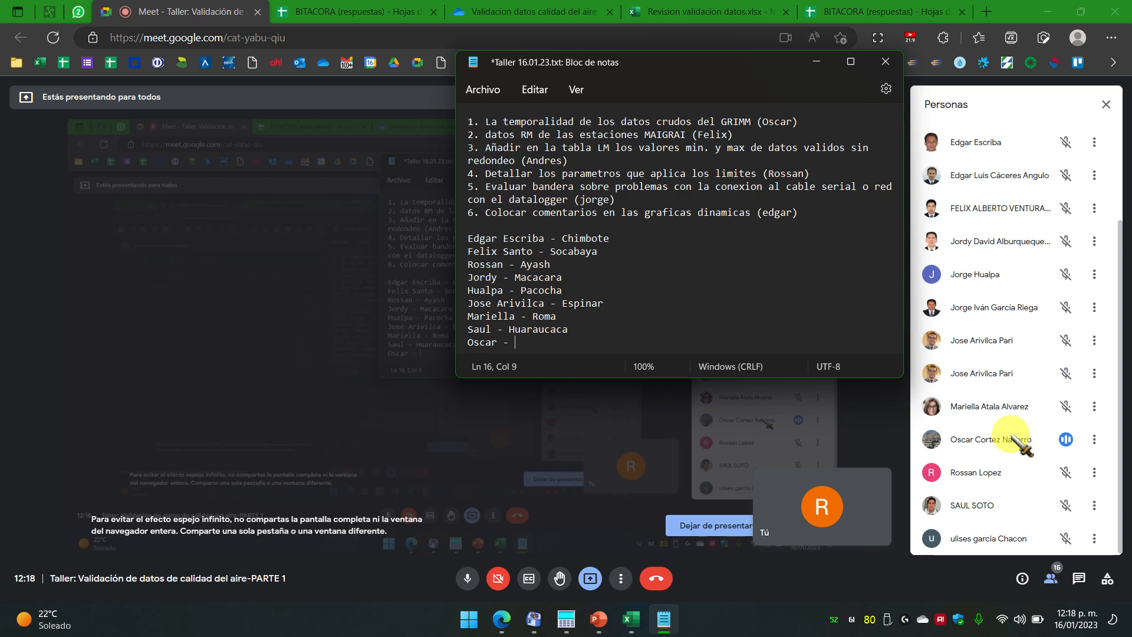
# Step: Type a ninth attendee line pairing a participant with station 'SM Huachipa'
pyautogui.write('SM Hu')
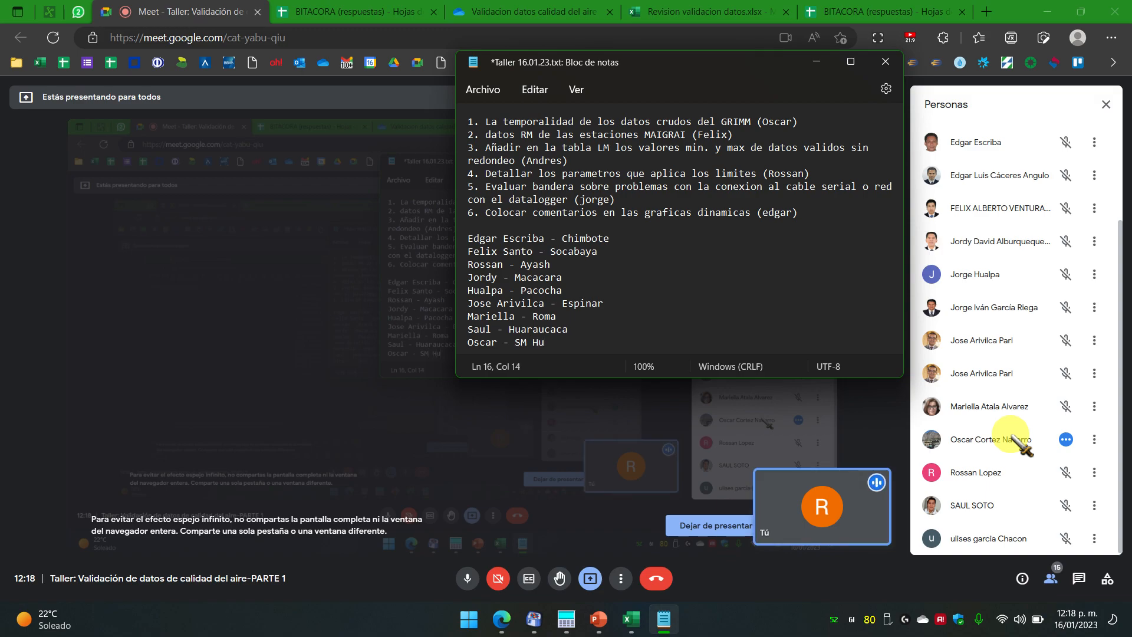
pyautogui.write('achipa')
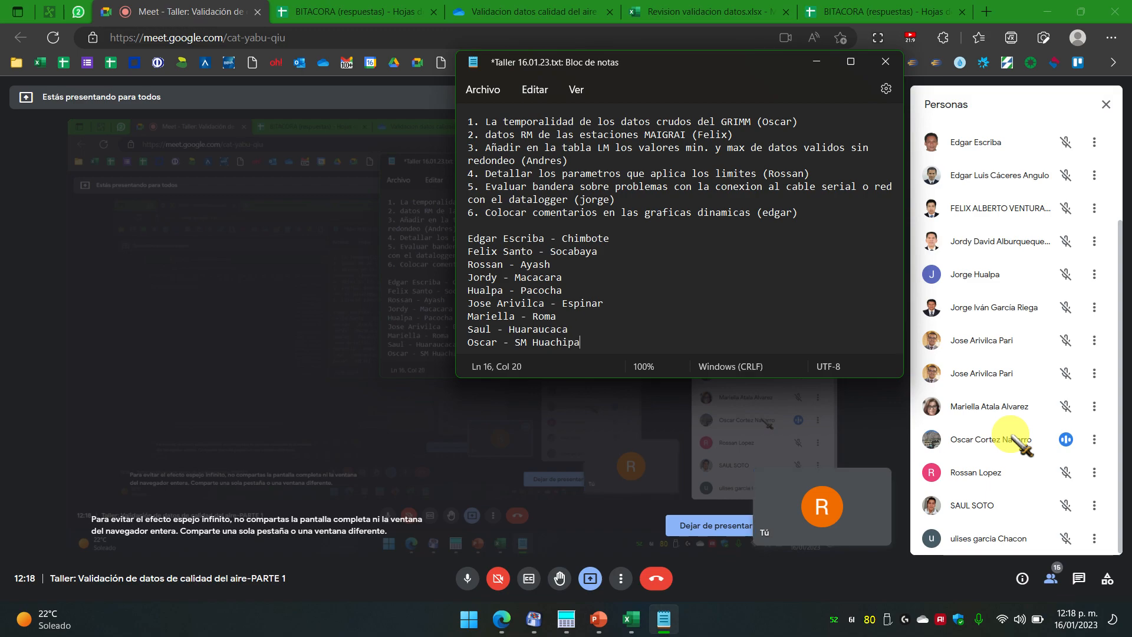
pyautogui.press('Up')
pyautogui.press('Up')
pyautogui.press('Up')
pyautogui.press('Up')
pyautogui.press('Up')
pyautogui.press('Up')
pyautogui.press('Up')
pyautogui.press('Up')
pyautogui.press('Down')
pyautogui.press('Down')
pyautogui.press('Down')
pyautogui.press('Down')
pyautogui.press('Down')
pyautogui.press('Down')
pyautogui.press('Down')
pyautogui.press('Down')
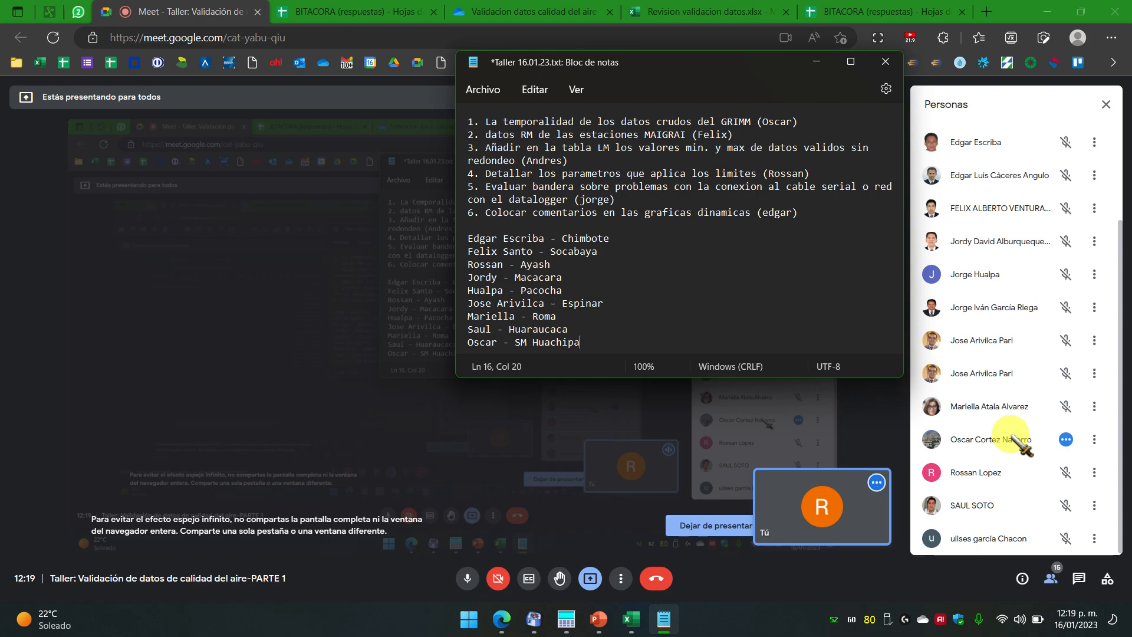
# Step: Replace 'SM Huachipa' with 'El Paraiso' on the ninth line and add a new line below
pyautogui.press('BackSpace')
pyautogui.press('BackSpace')
pyautogui.press('BackSpace')
pyautogui.press('BackSpace')
pyautogui.press('BackSpace')
pyautogui.press('BackSpace')
pyautogui.press('BackSpace')
pyautogui.press('BackSpace')
pyautogui.press('BackSpace')
pyautogui.press('BackSpace')
pyautogui.press('BackSpace')
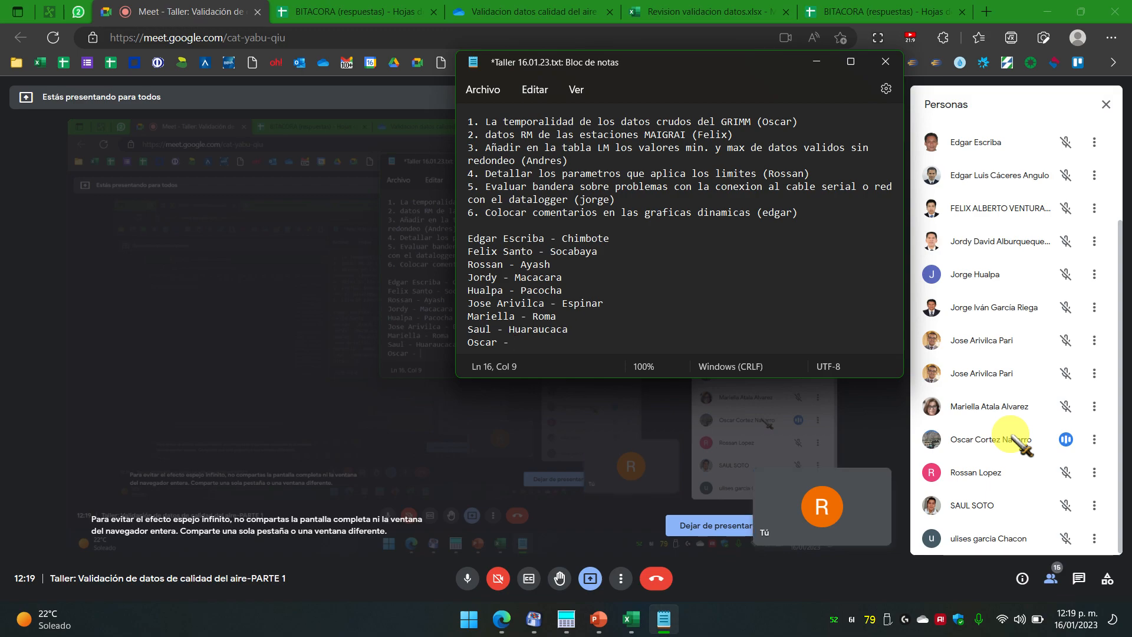
pyautogui.write('El')
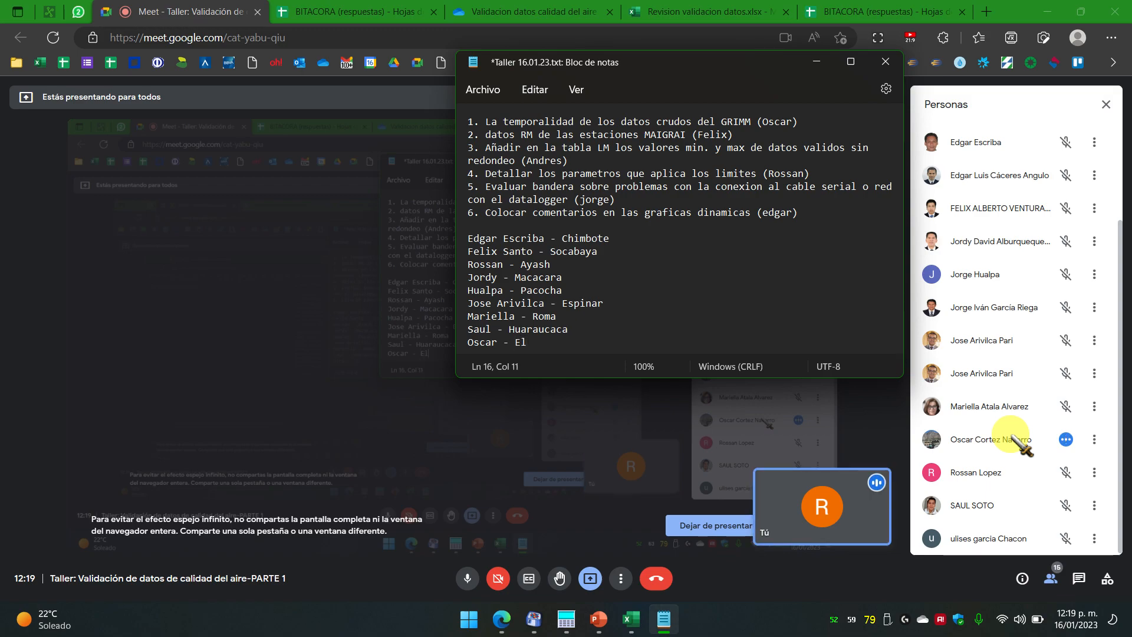
pyautogui.write(' Paraiso')
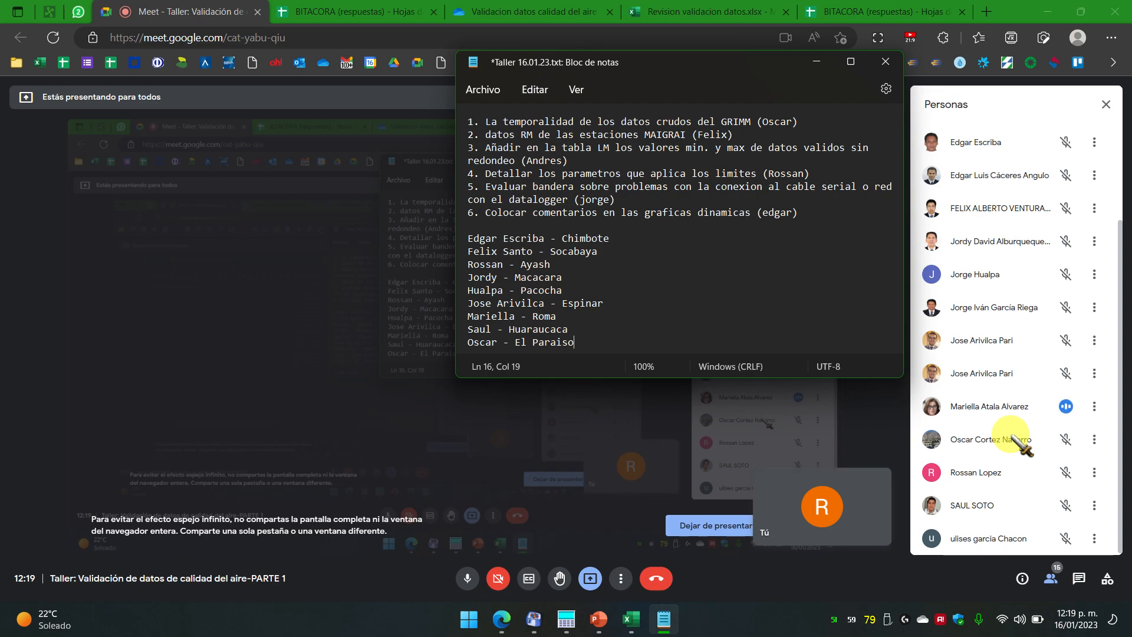
pyautogui.press('Return')
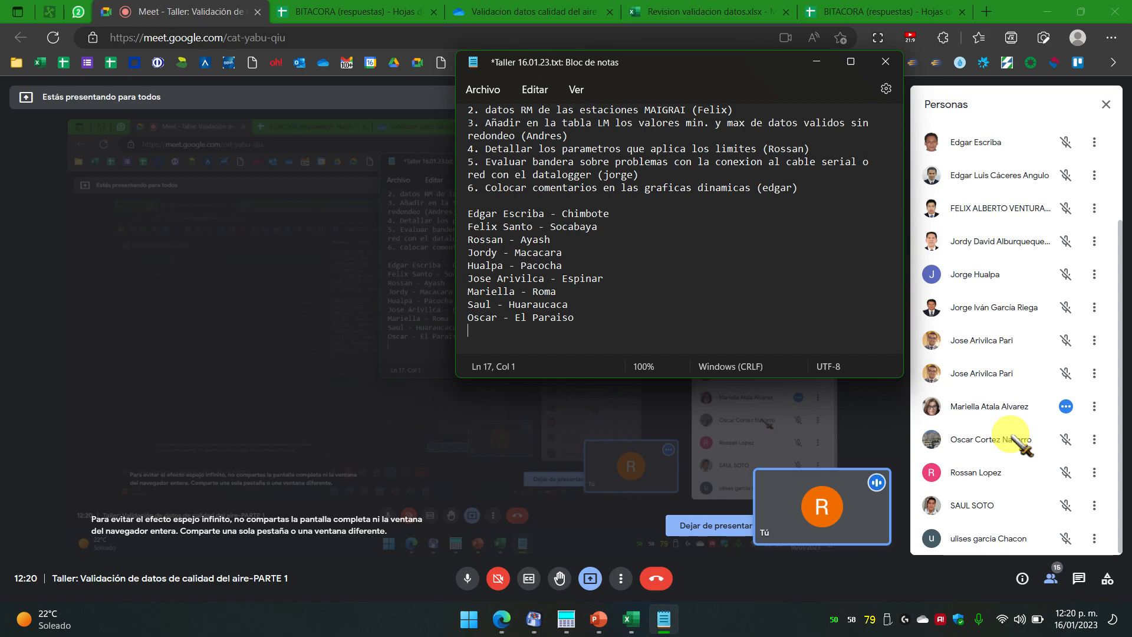
pyautogui.press('Up')
pyautogui.press('Up')
pyautogui.press('Up')
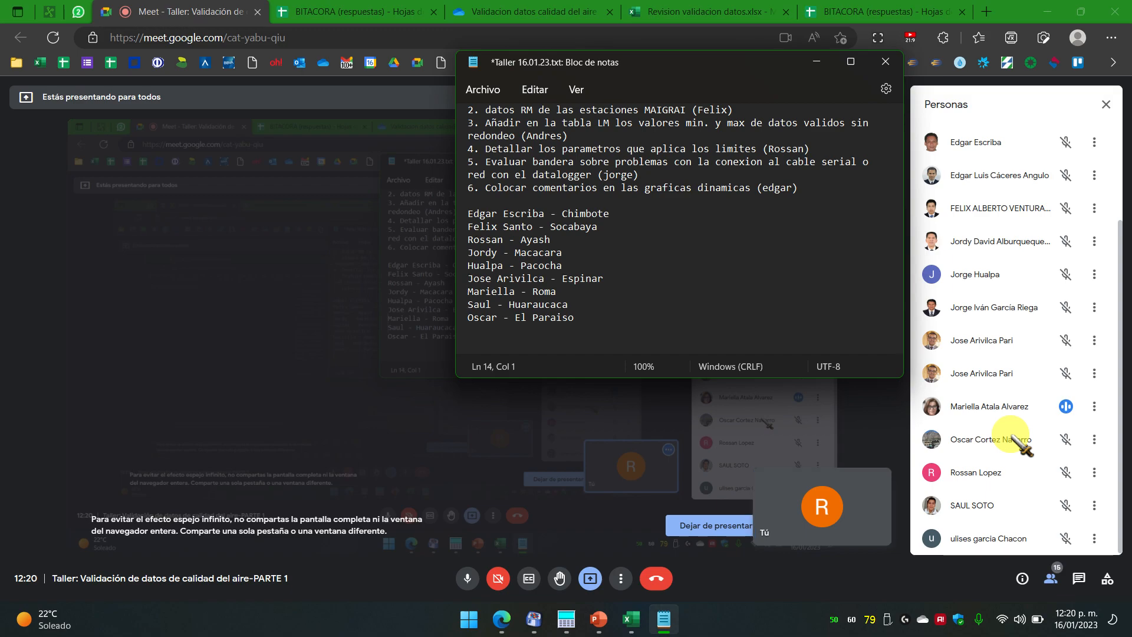
pyautogui.hotkey('shift', 'End')
pyautogui.hotkey('ctrl', 'c')
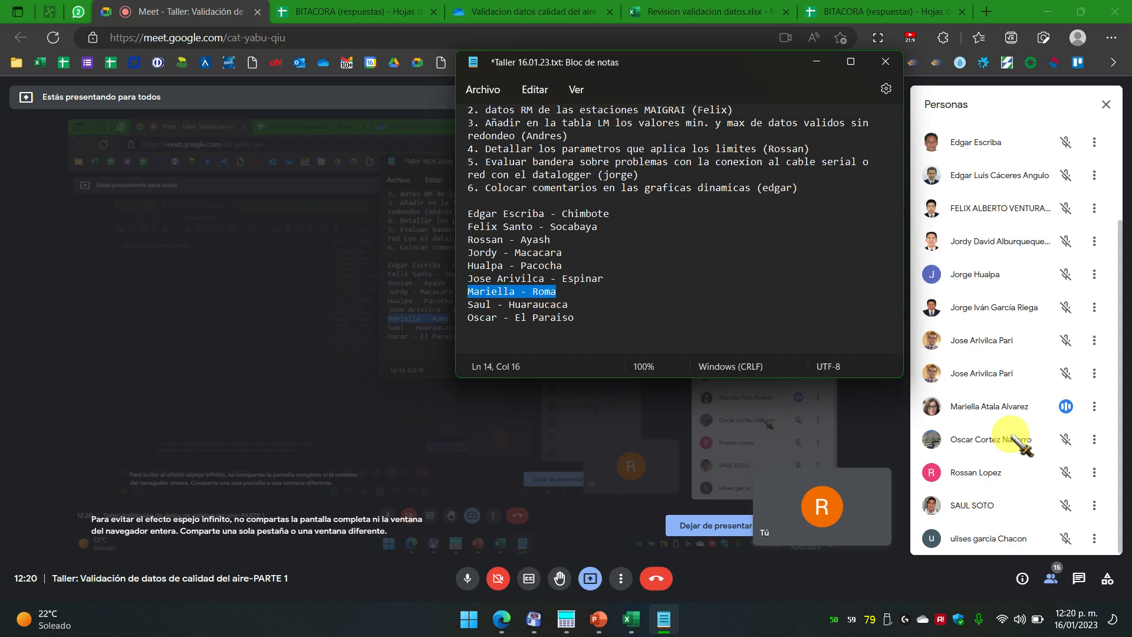
pyautogui.press('Delete')
pyautogui.hotkey('ctrl', 'End')
pyautogui.press('Return')
pyautogui.hotkey('ctrl', 'v')
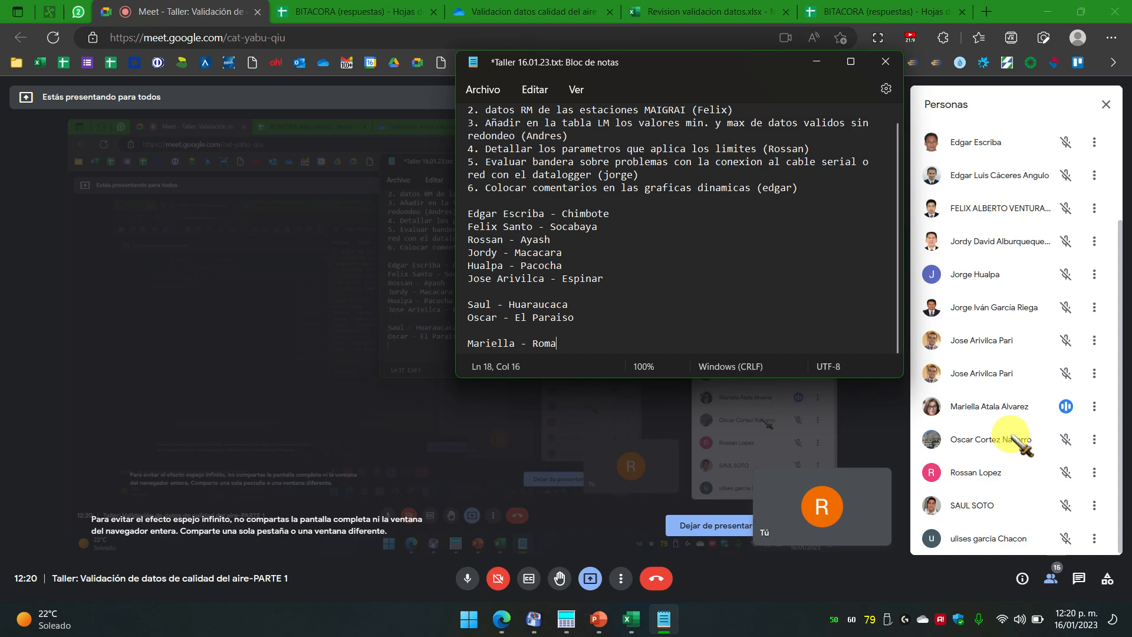
pyautogui.press('Up')
pyautogui.press('Up')
pyautogui.press('Up')
pyautogui.press('Up')
pyautogui.hotkey('shift', 'End')
pyautogui.hotkey('ctrl', 'c')
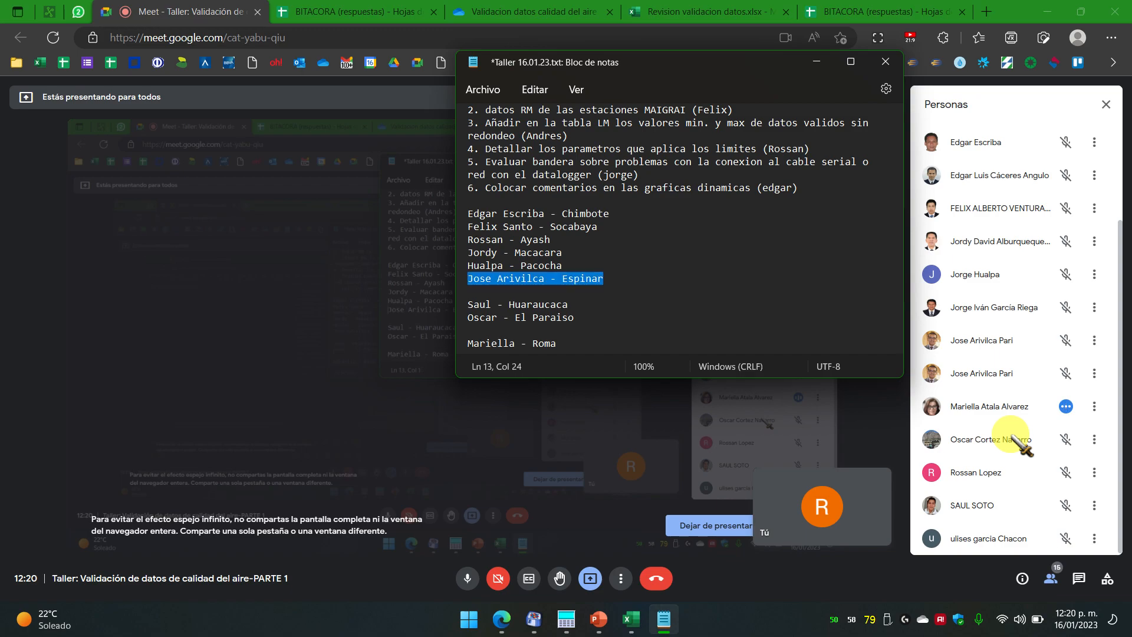
pyautogui.press('Delete')
pyautogui.press('Down')
pyautogui.press('Down')
pyautogui.press('Down')
pyautogui.press('Down')
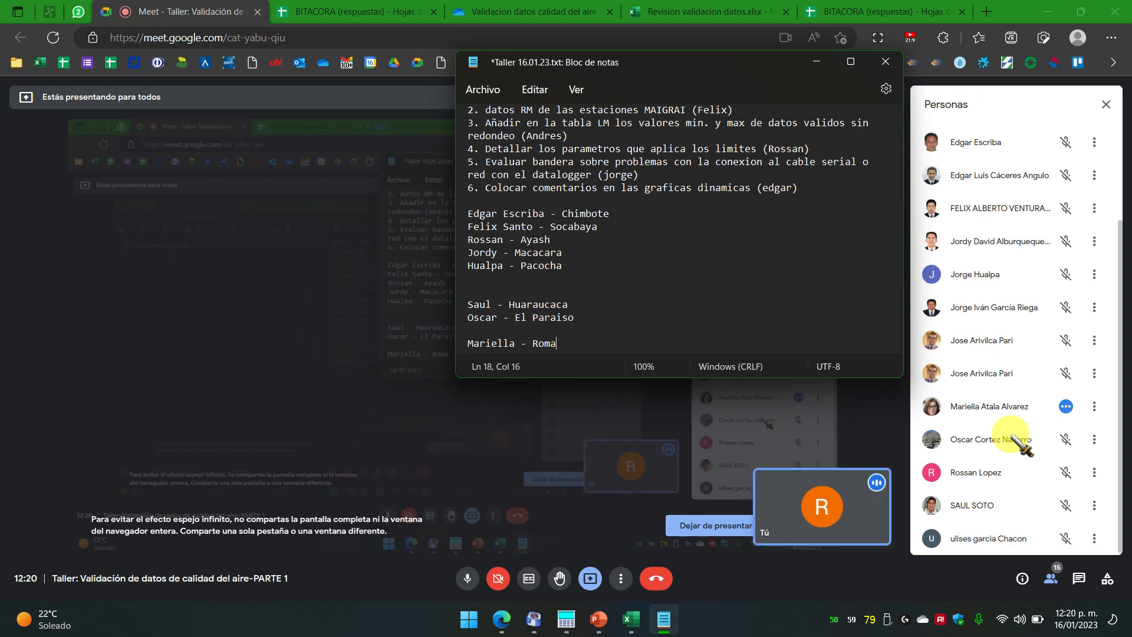
pyautogui.press('Down')
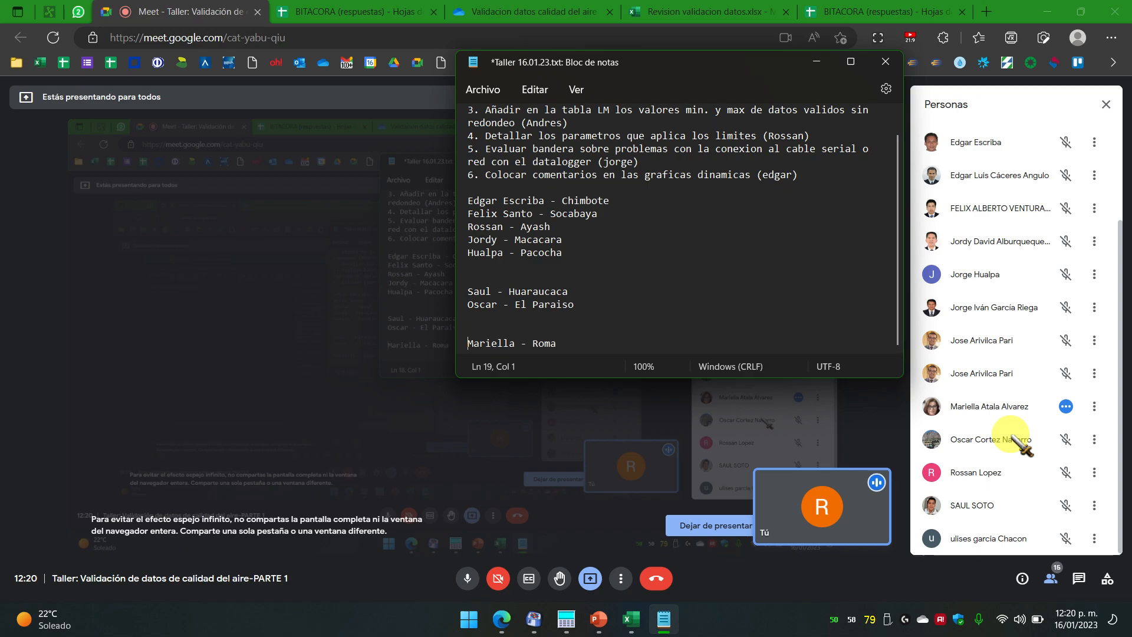
pyautogui.hotkey('ctrl', 'v')
pyautogui.press('Return')
pyautogui.press('Up')
pyautogui.press('Up')
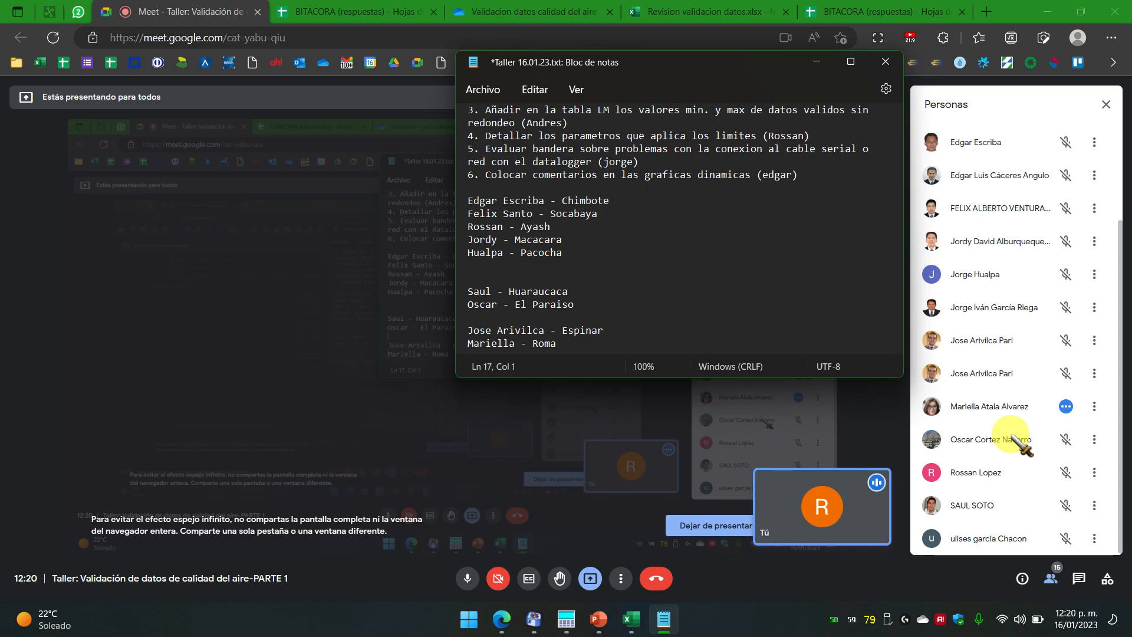
pyautogui.press('Up')
pyautogui.press('Up')
pyautogui.press('Up')
pyautogui.press('Delete')
pyautogui.press('Delete')
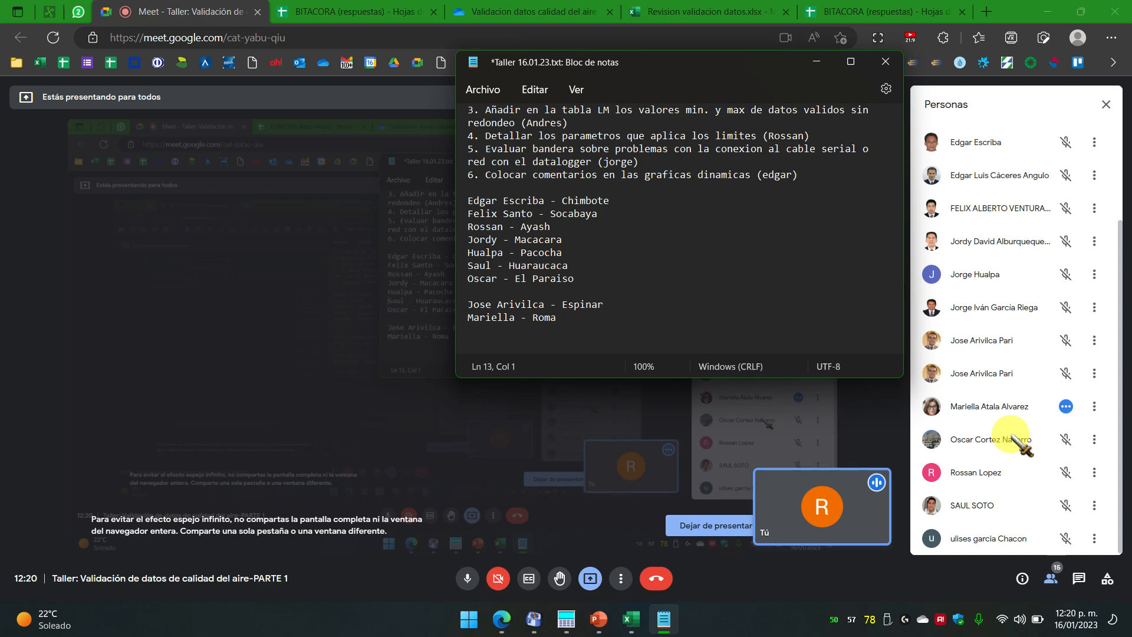
pyautogui.press('Return')
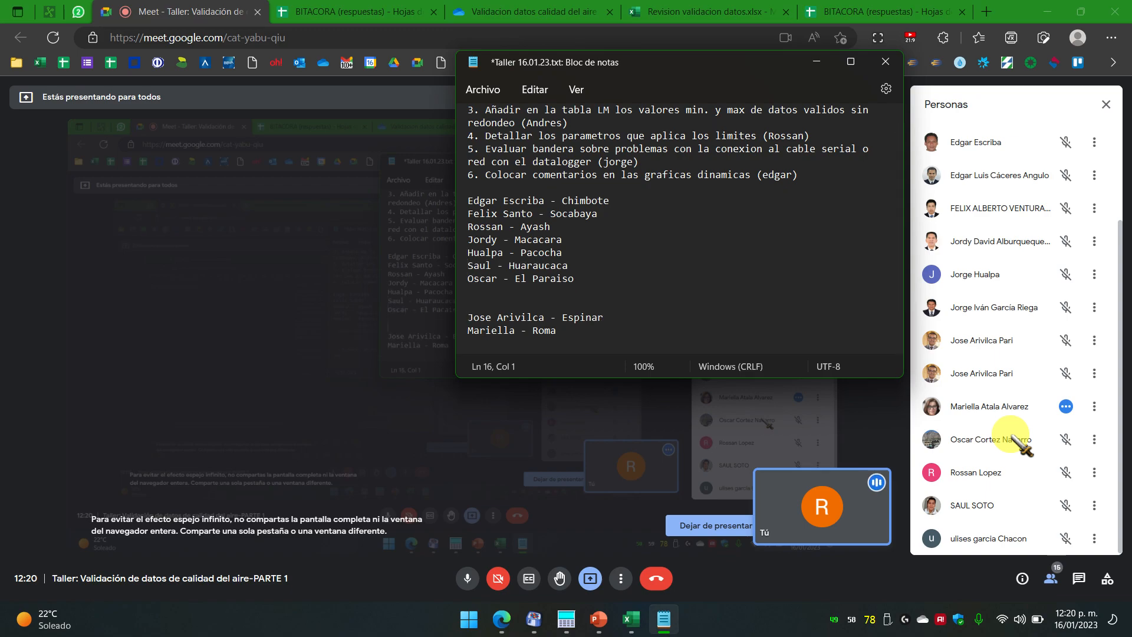
pyautogui.press('Up')
pyautogui.press('Up')
pyautogui.press('Up')
pyautogui.hotkey('shift', 'Down')
pyautogui.hotkey('shift', 'Down')
pyautogui.hotkey('shift', 'Down')
pyautogui.hotkey('shift', 'Down')
pyautogui.hotkey('shift', 'Down')
pyautogui.hotkey('shift', 'Down')
pyautogui.hotkey('shift', 'Down')
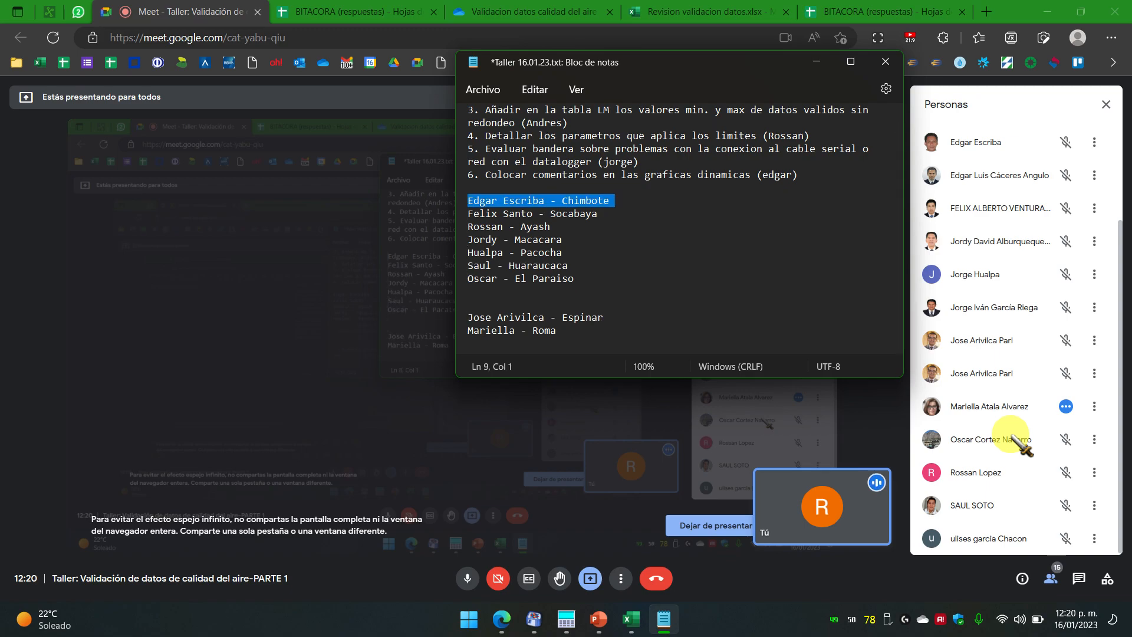
pyautogui.press('Left')
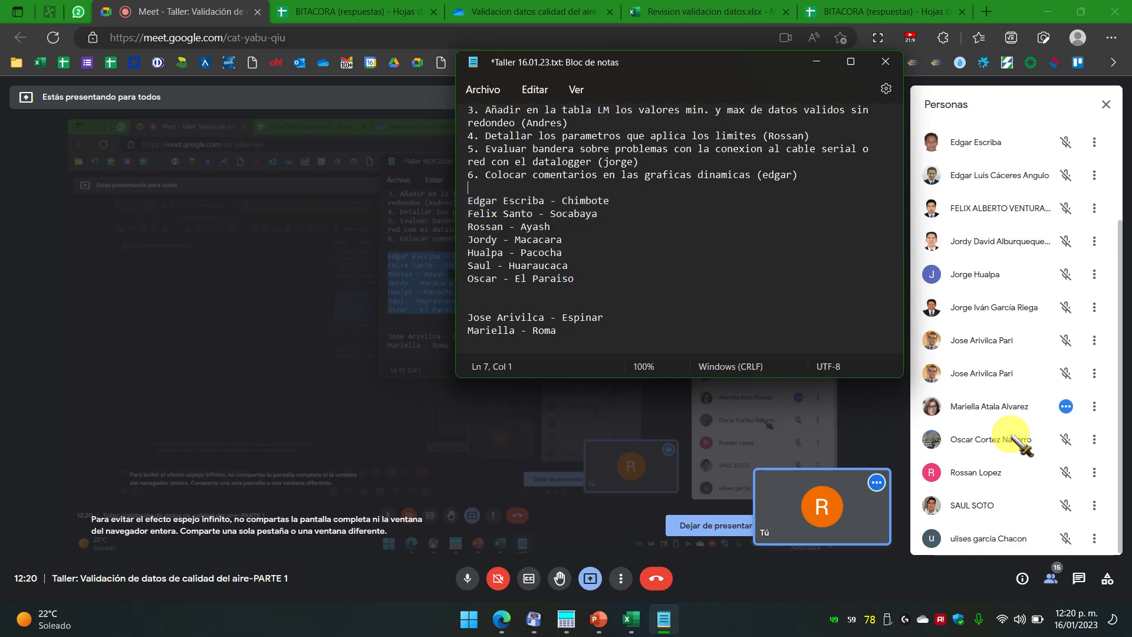
pyautogui.hotkey('shift', 'Down')
pyautogui.hotkey('shift', 'Down')
pyautogui.hotkey('shift', 'Down')
pyautogui.hotkey('shift', 'Down')
pyautogui.hotkey('shift', 'Down')
pyautogui.hotkey('shift', 'Down')
pyautogui.hotkey('shift', 'Down')
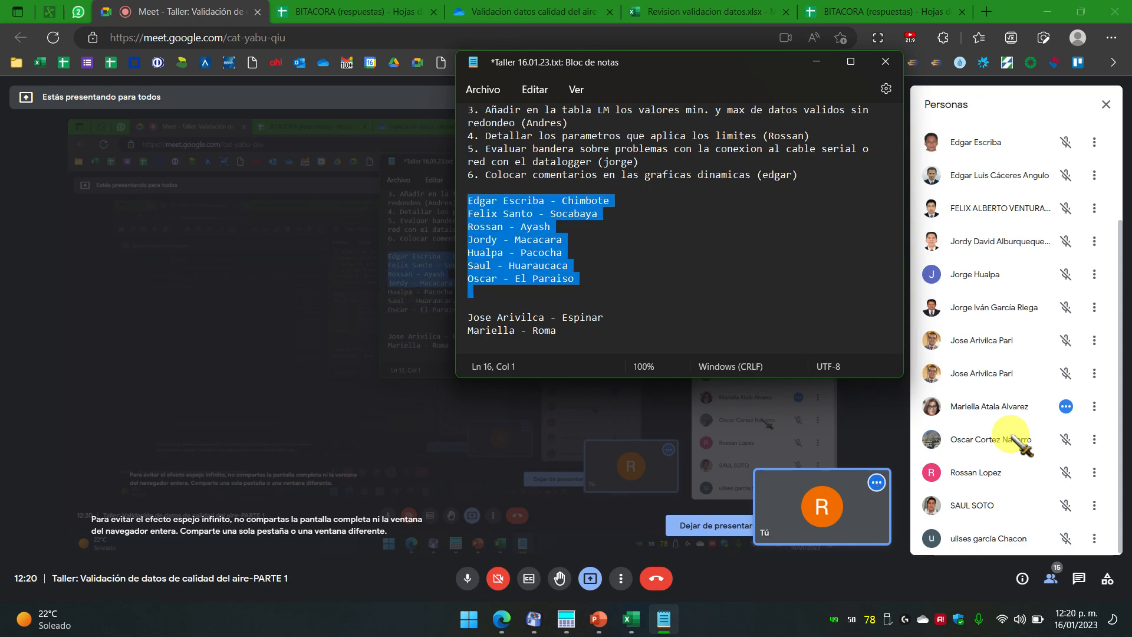
pyautogui.press('Left')
pyautogui.press('Down')
pyautogui.press('Down')
pyautogui.press('Down')
pyautogui.hotkey('ctrl', 'End')
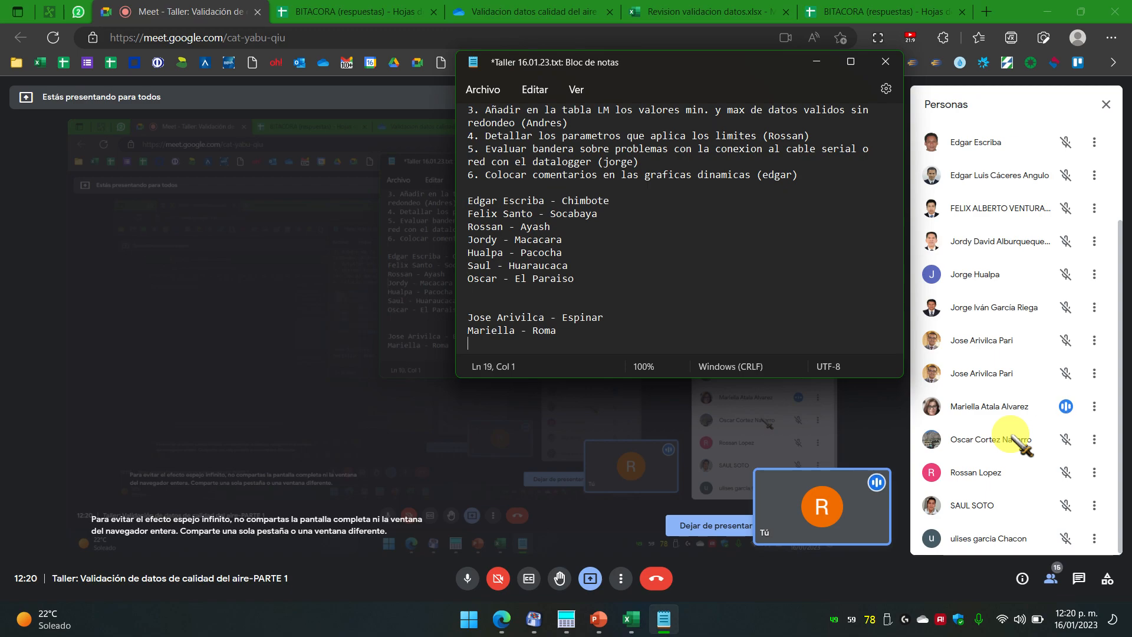
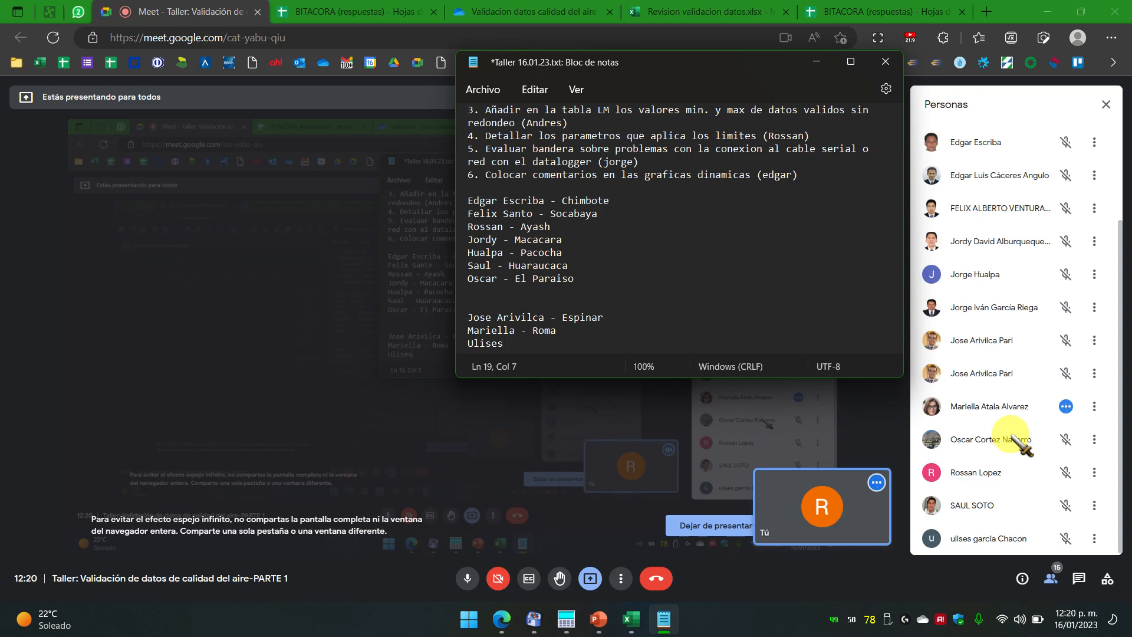
# Step: Add a third lower-block line pairing a participant with 'SM Huachipa', then return to the Chimbote line
pyautogui.write(' -')
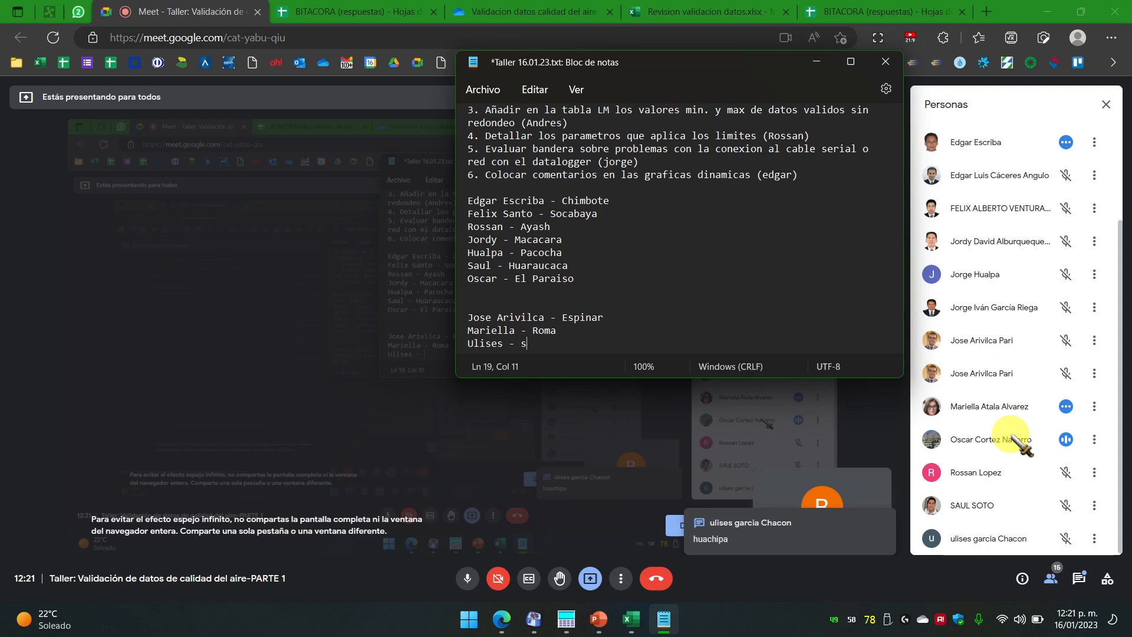
pyautogui.write('SM')
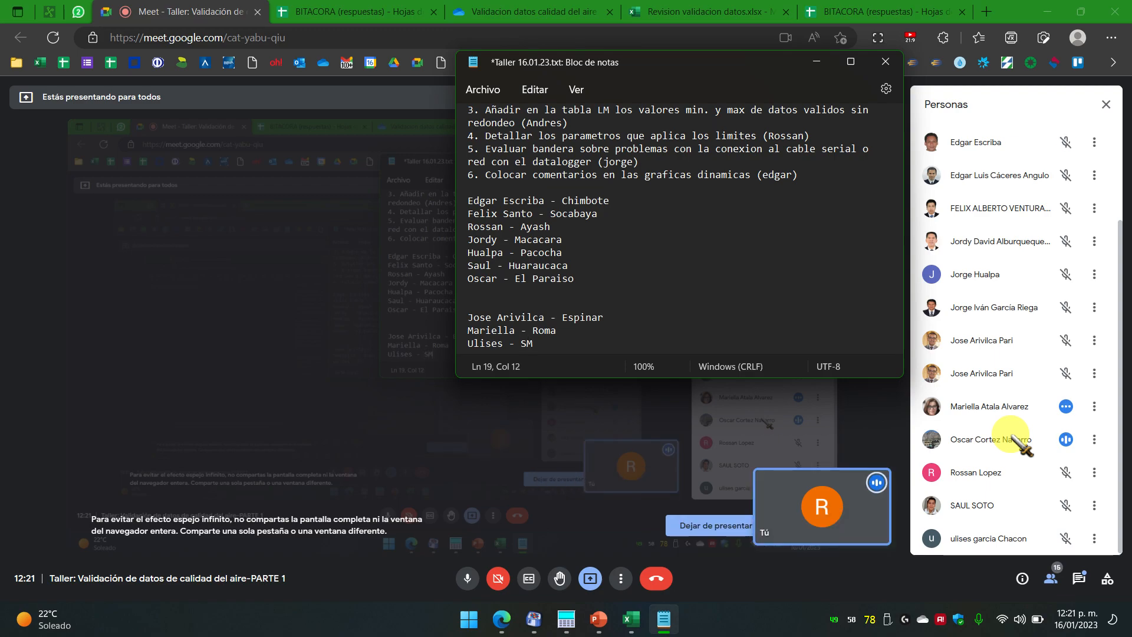
pyautogui.write(' Huachipa')
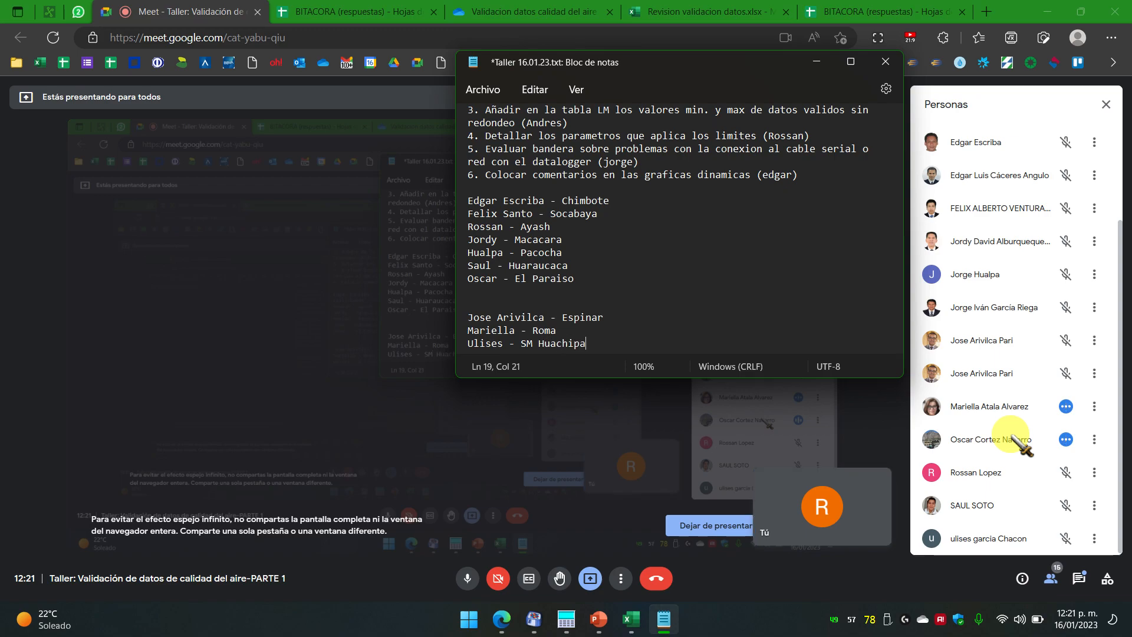
pyautogui.press('Left')
pyautogui.press('Left')
pyautogui.press('Left')
pyautogui.press('Left')
pyautogui.press('Up')
pyautogui.press('Up')
pyautogui.press('Up')
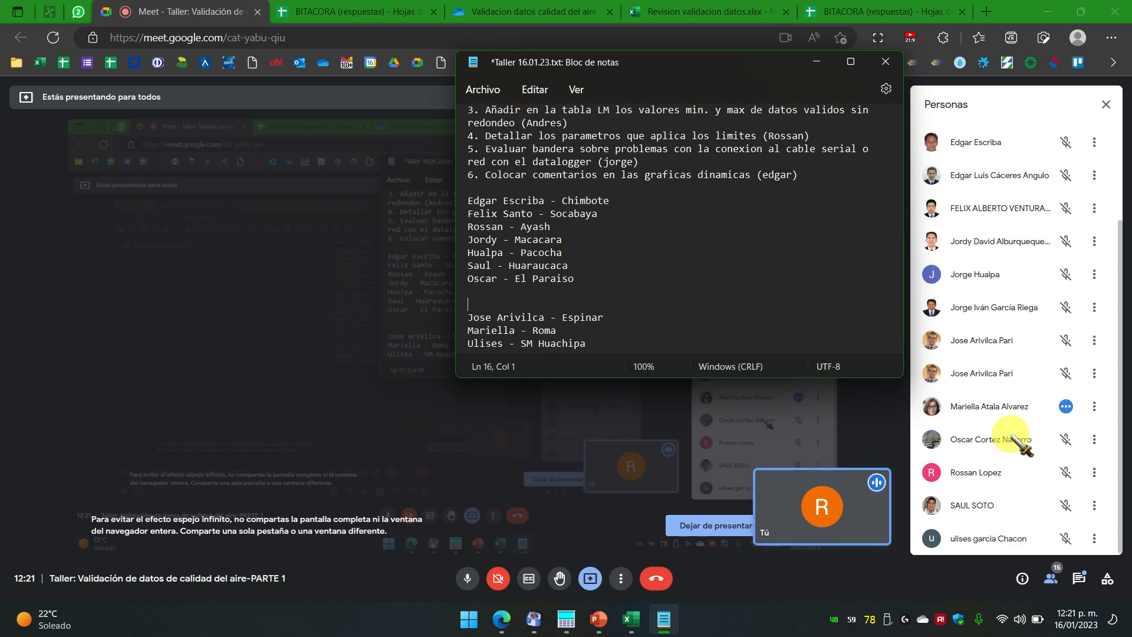
pyautogui.press('Down')
pyautogui.press('Home')
pyautogui.press('Up')
pyautogui.press('Up')
pyautogui.press('Up')
pyautogui.press('Up')
pyautogui.press('Up')
pyautogui.press('Up')
pyautogui.press('Up')
pyautogui.hotkey('shift', 'Down')
pyautogui.hotkey('shift', 'Down')
pyautogui.hotkey('shift', 'Down')
pyautogui.hotkey('shift', 'Down')
pyautogui.hotkey('shift', 'Down')
pyautogui.hotkey('shift', 'Down')
pyautogui.hotkey('shift', 'Down')
pyautogui.press('Left')
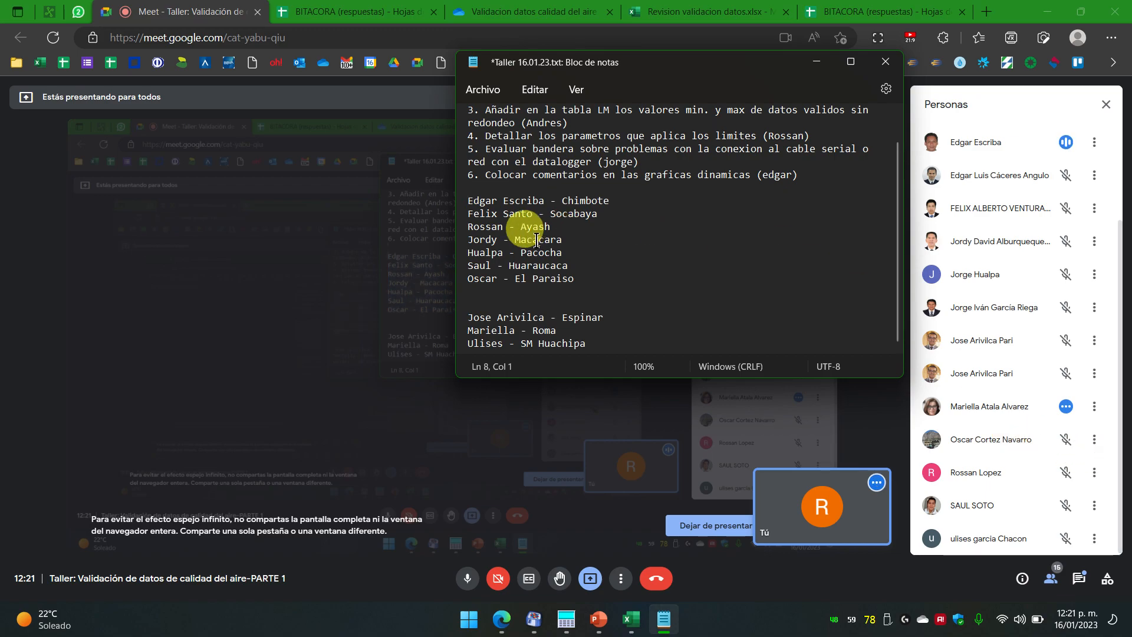
# Step: Move the Ayash entry directly under the Chimbote line
pyautogui.press('Down')
pyautogui.press('Down')
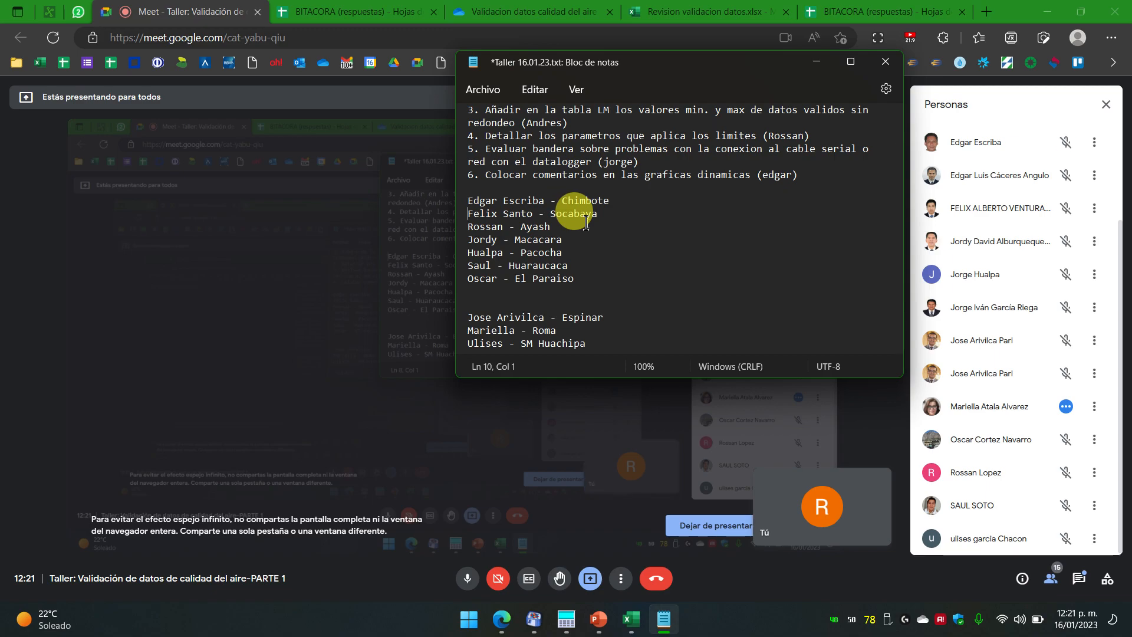
pyautogui.hotkey('shift', 'End')
pyautogui.hotkey('ctrl', 'c')
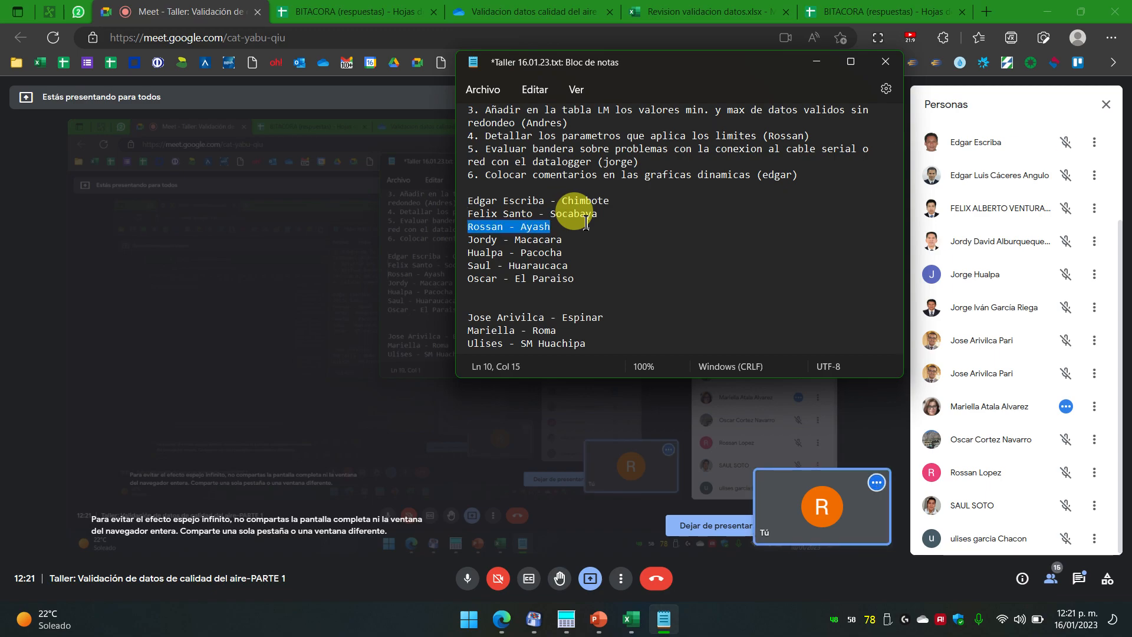
pyautogui.press('Delete')
pyautogui.press('Up')
pyautogui.press('Return')
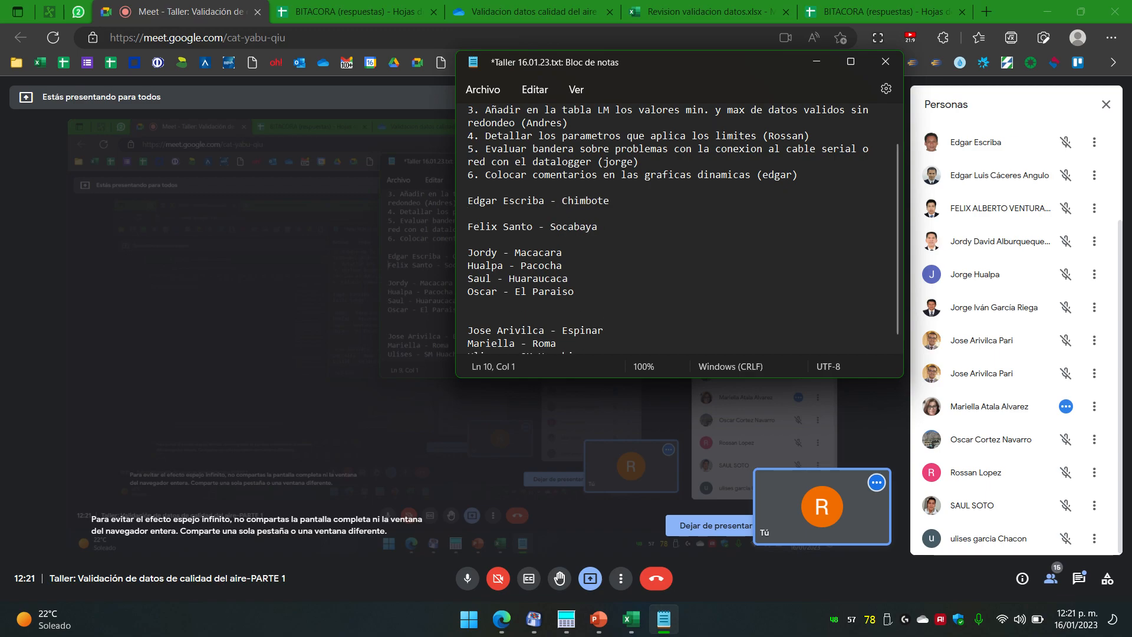
pyautogui.press('Up')
pyautogui.hotkey('ctrl', 'v')
pyautogui.press('Down')
pyautogui.press('Down')
pyautogui.press('Delete')
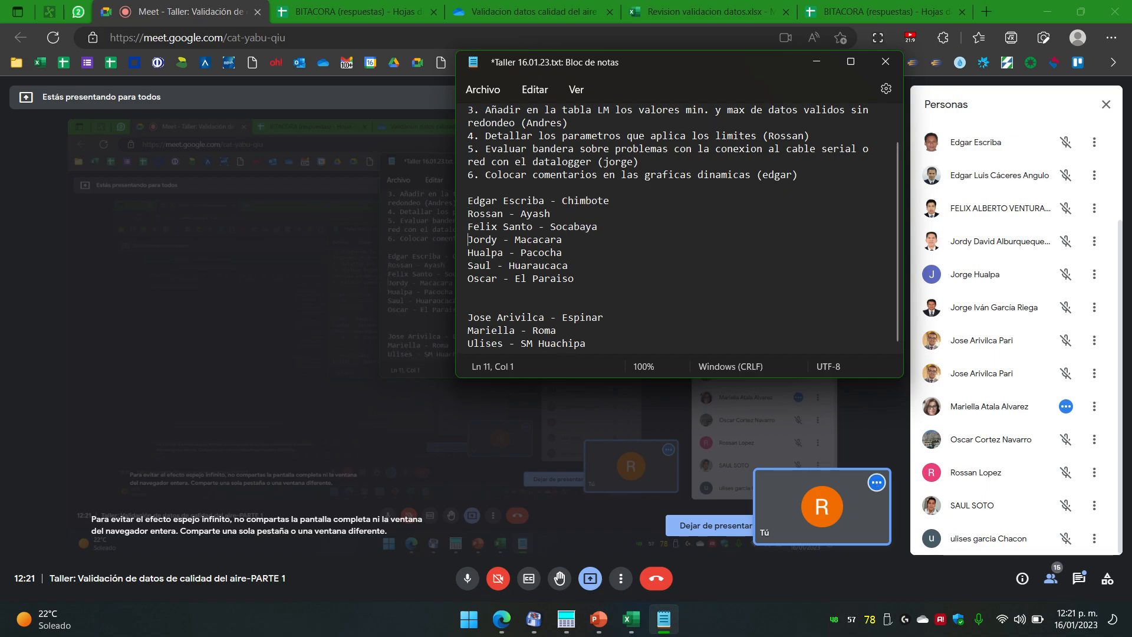
# Step: Cut the El Paraiso entry and paste it under the Ayash entry
pyautogui.press('Down')
pyautogui.press('Down')
pyautogui.press('Down')
pyautogui.hotkey('shift', 'Down')
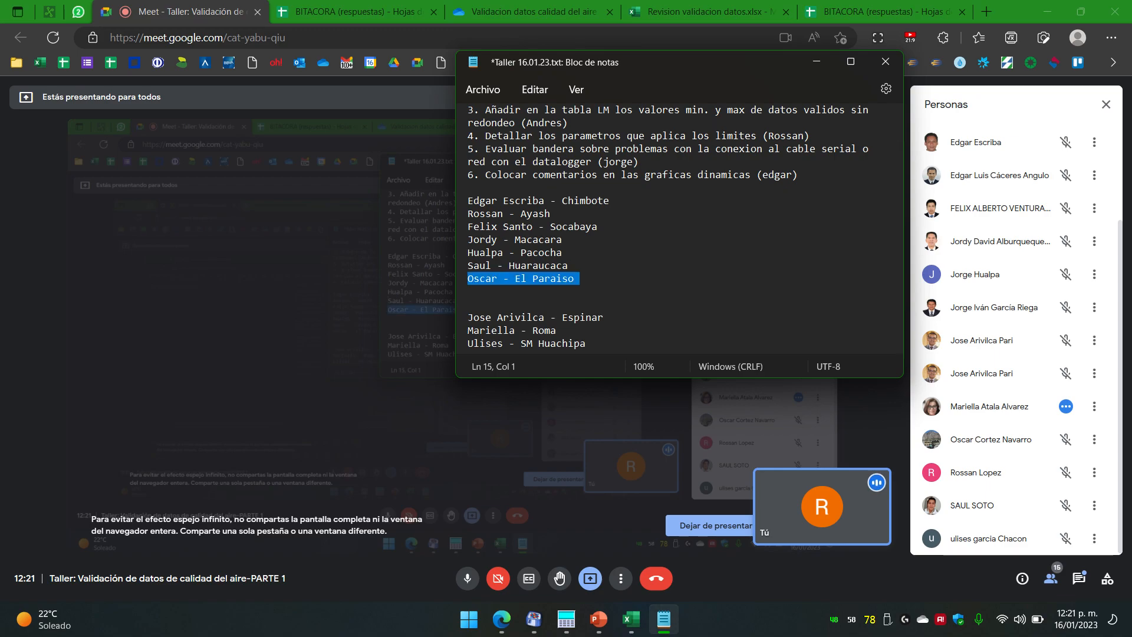
pyautogui.hotkey('ctrl', 'x')
pyautogui.press('Up')
pyautogui.press('Up')
pyautogui.press('Up')
pyautogui.press('Up')
pyautogui.press('Return')
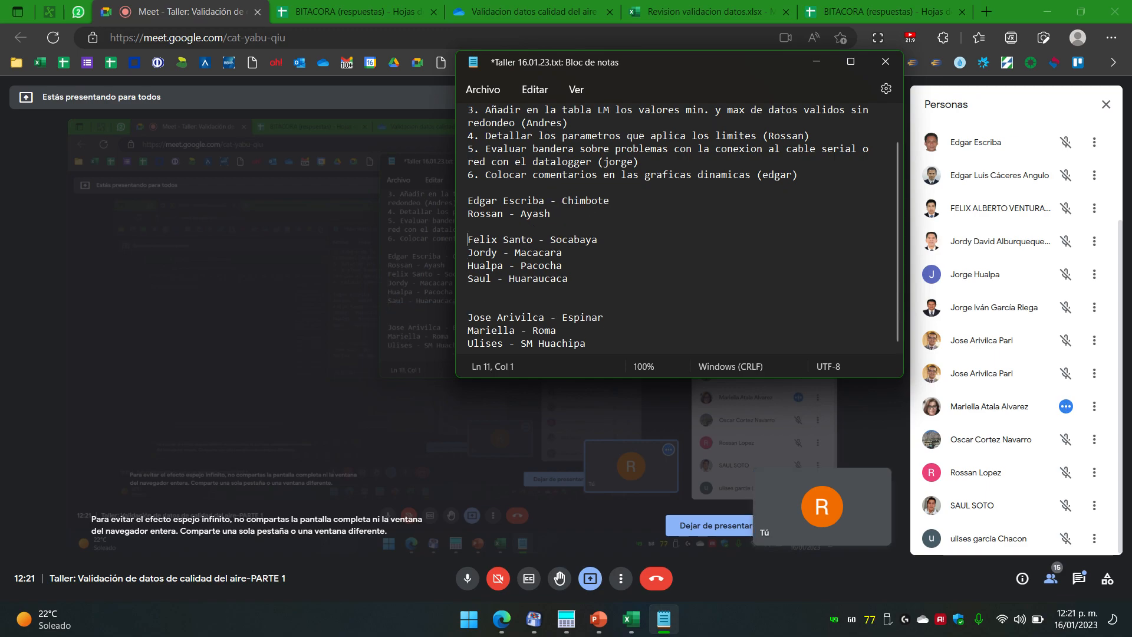
pyautogui.press('Up')
pyautogui.hotkey('ctrl', 'v')
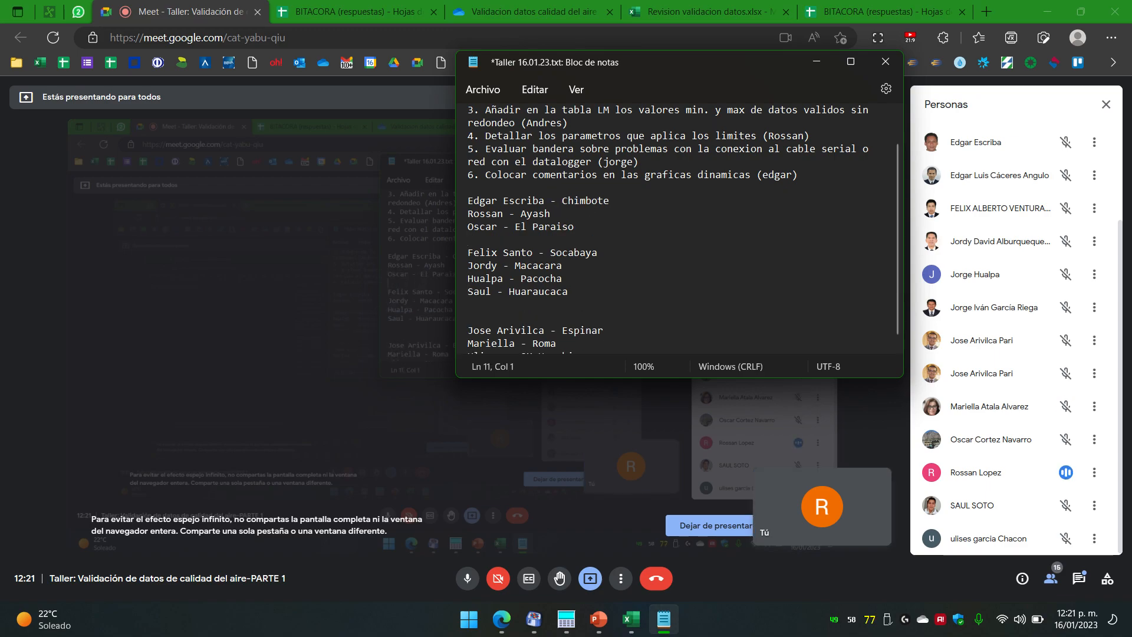
# Step: Place the Pacocha entry after Huaraucaca and remove the blank line inside the first block
pyautogui.press('Down')
pyautogui.press('Down')
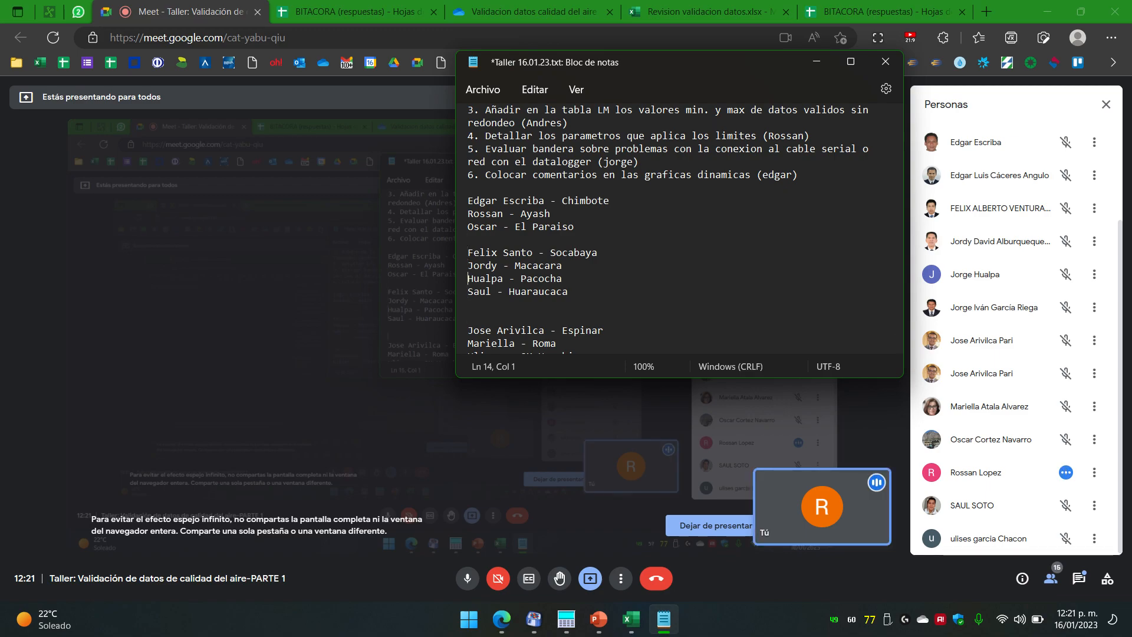
pyautogui.press('Up')
pyautogui.press('Up')
pyautogui.press('Down')
pyautogui.hotkey('shift', 'End')
pyautogui.press('Delete')
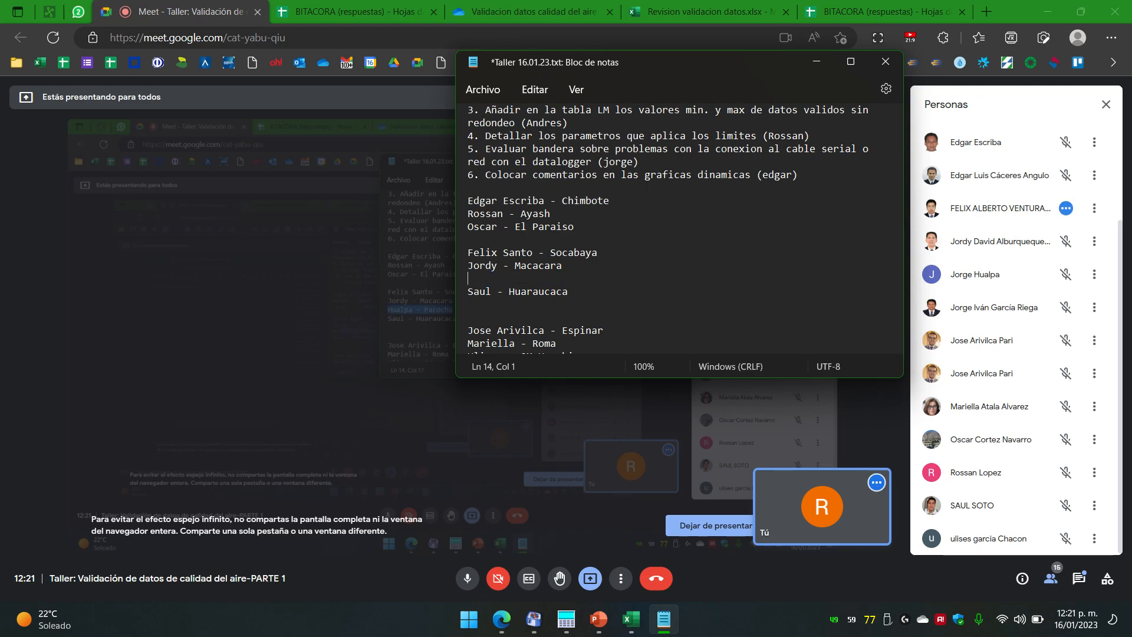
pyautogui.press('Delete')
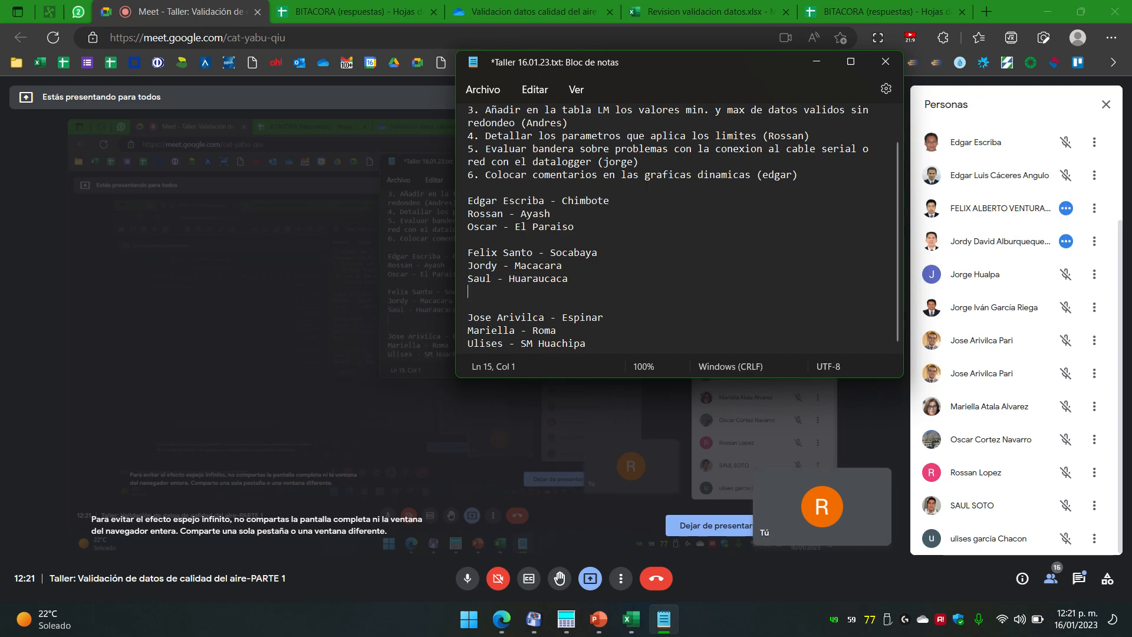
pyautogui.hotkey('ctrl', 'z')
pyautogui.hotkey('ctrl', 'z')
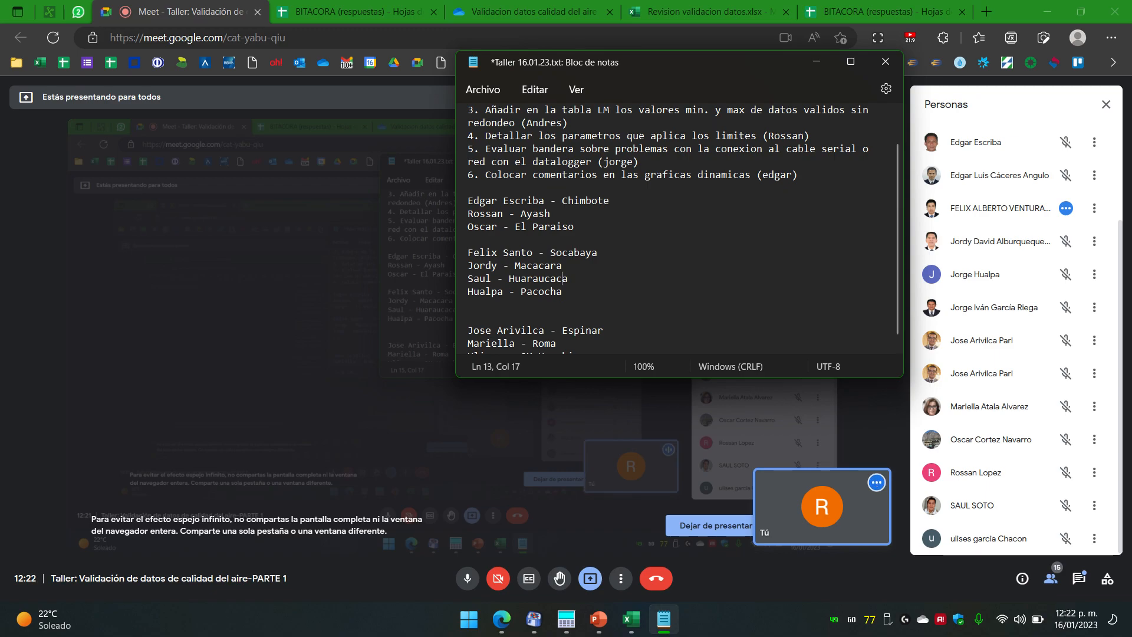
pyautogui.press('Up')
pyautogui.press('Up')
pyautogui.press('Up')
pyautogui.press('Up')
pyautogui.press('Delete')
pyautogui.press('Down')
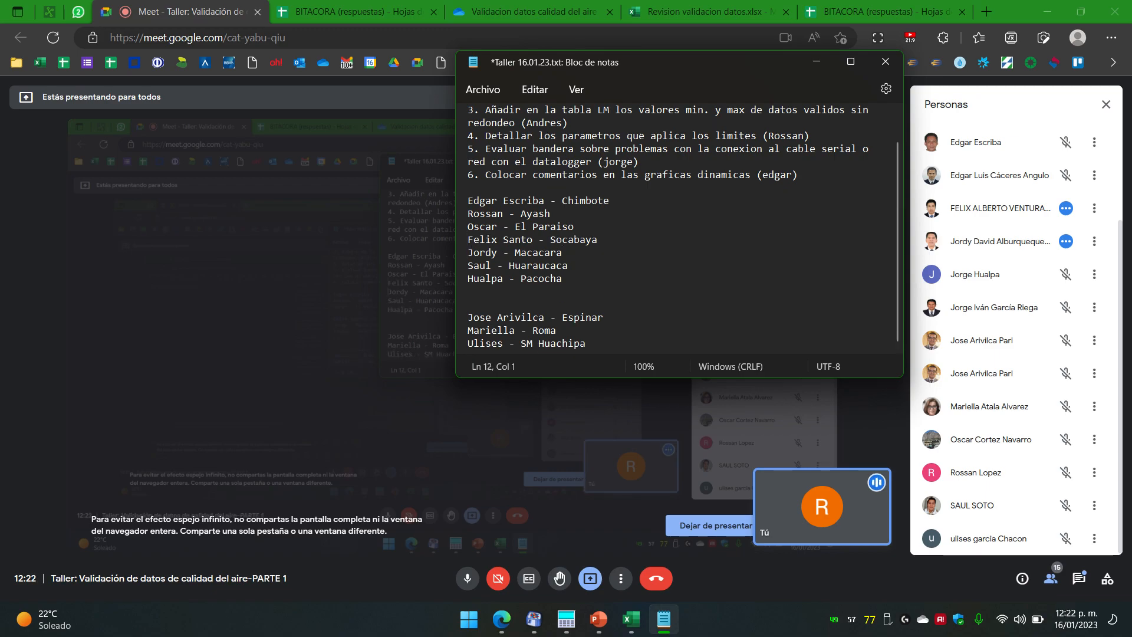
pyautogui.press('Down')
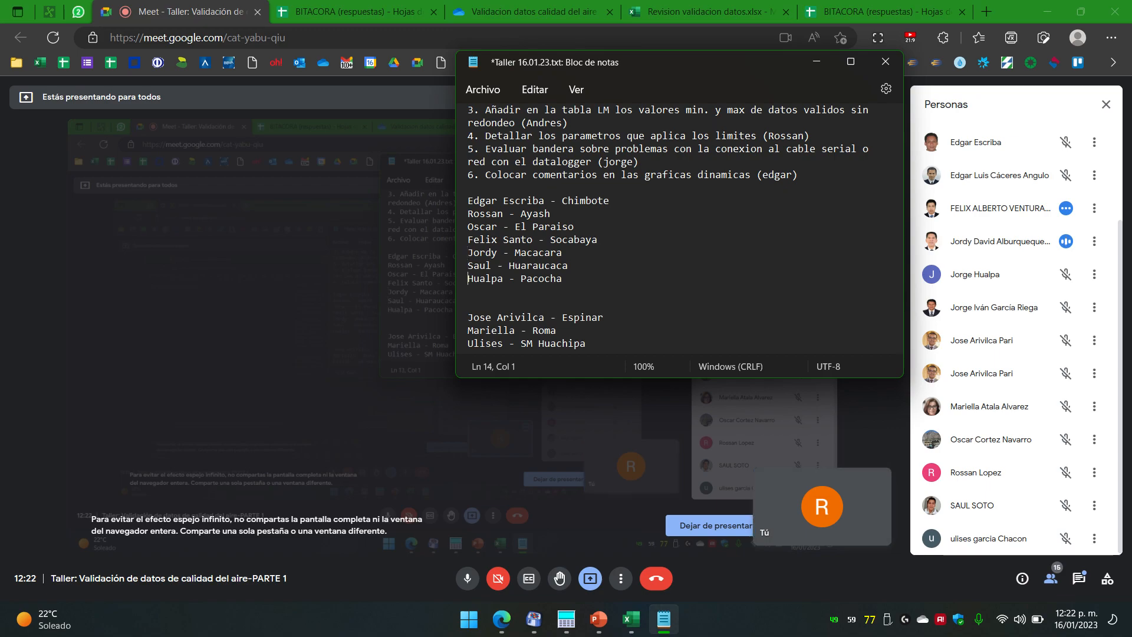
pyautogui.press('Down')
pyautogui.press('Down')
pyautogui.press('Down')
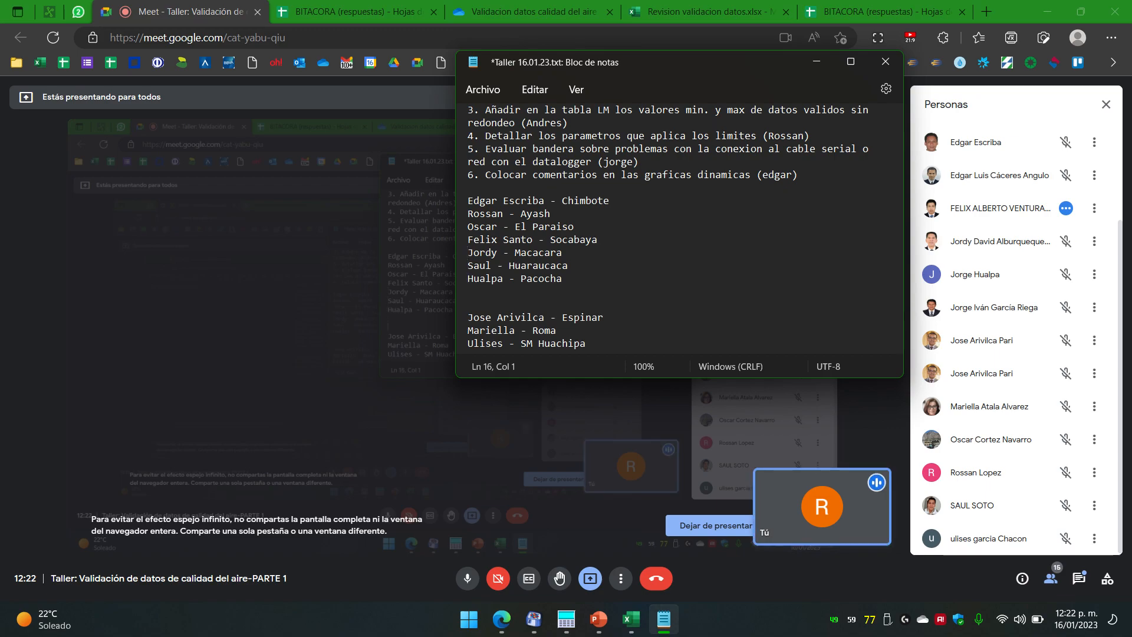
pyautogui.press('Up')
pyautogui.press('Up')
pyautogui.press('Up')
pyautogui.press('Up')
pyautogui.press('Up')
pyautogui.press('Up')
pyautogui.press('Up')
pyautogui.press('Up')
pyautogui.press('Up')
pyautogui.press('Down')
pyautogui.press('Down')
pyautogui.press('Down')
pyautogui.press('Down')
pyautogui.press('Down')
pyautogui.press('Down')
pyautogui.press('Up')
pyautogui.press('Up')
pyautogui.press('Up')
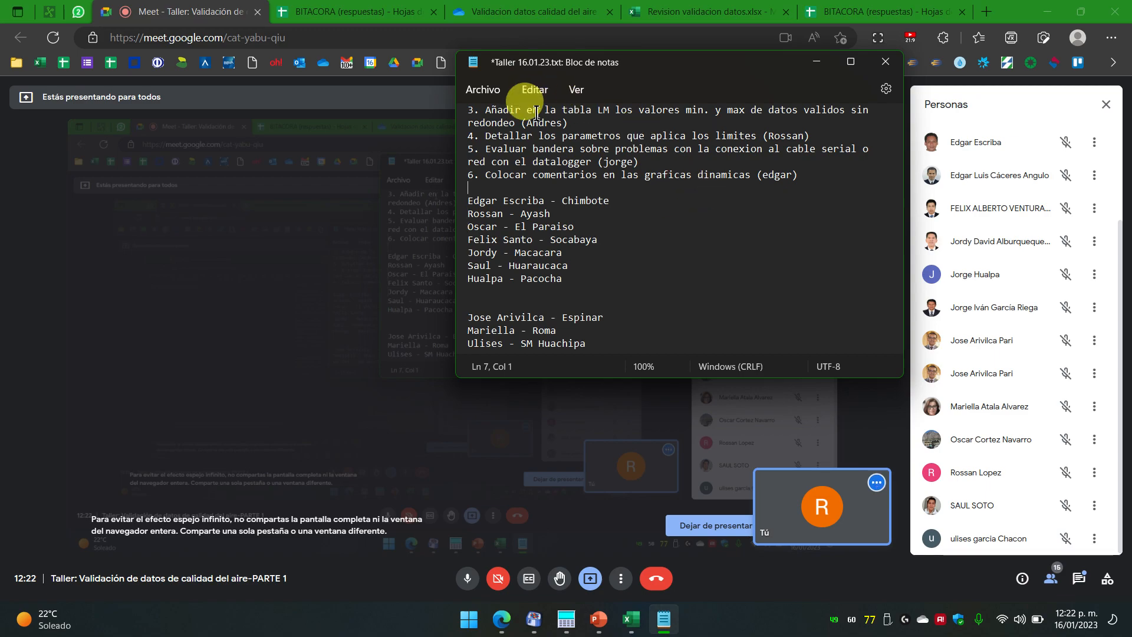
# Step: Save the notes with Ctrl+S, minimize Notepad, and close Meet's People panel
pyautogui.hotkey('ctrl', 's')
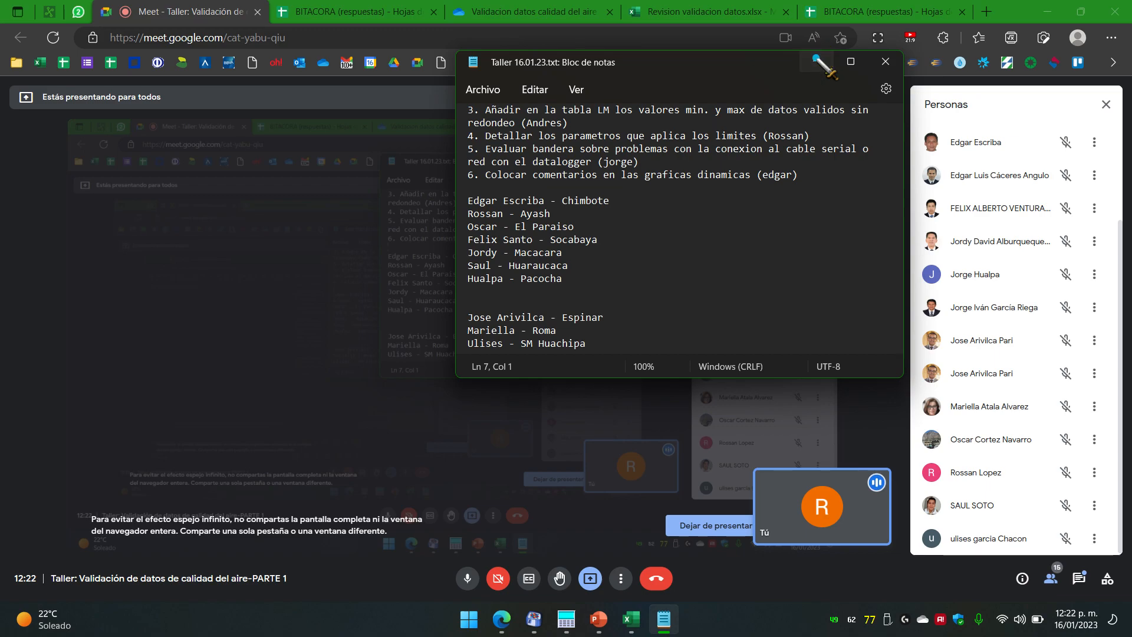
pyautogui.click(816, 60)
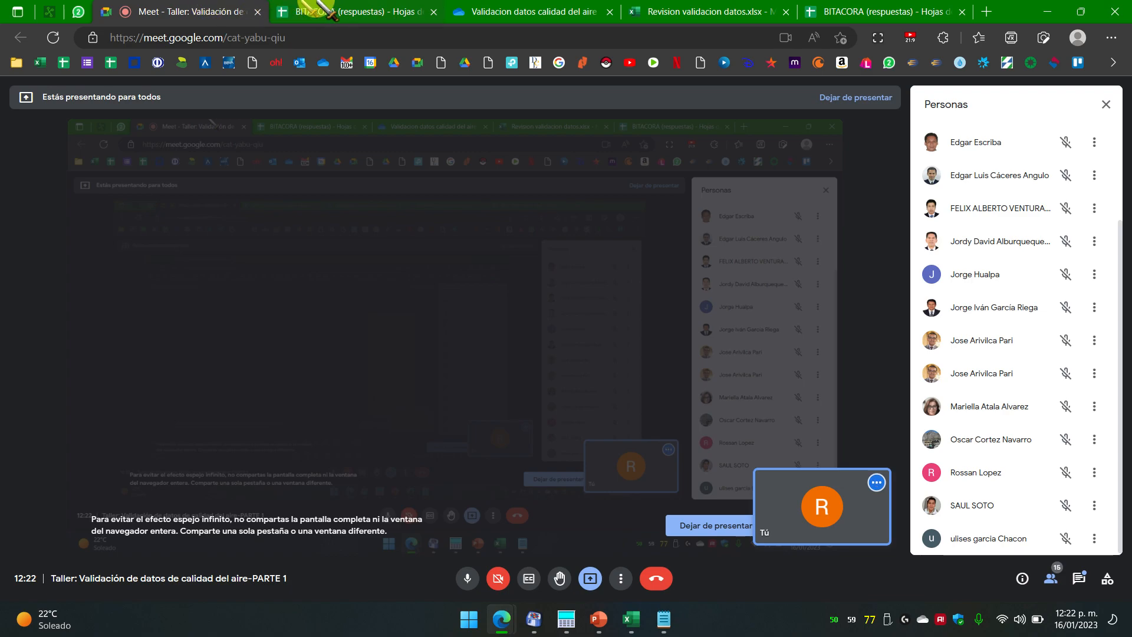
pyautogui.click(1106, 105)
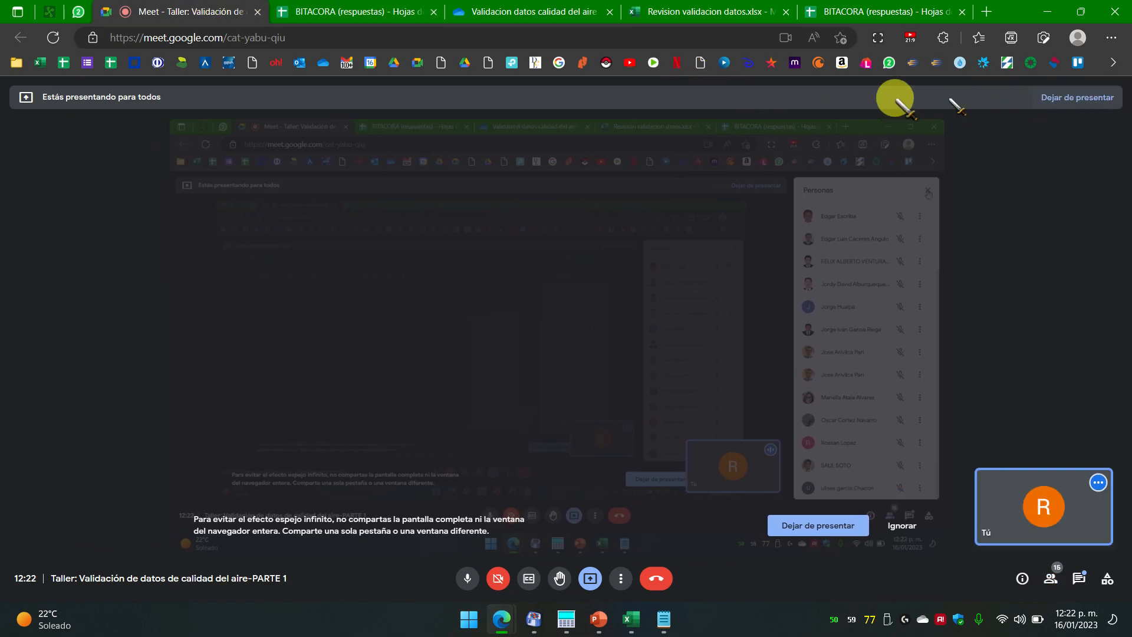